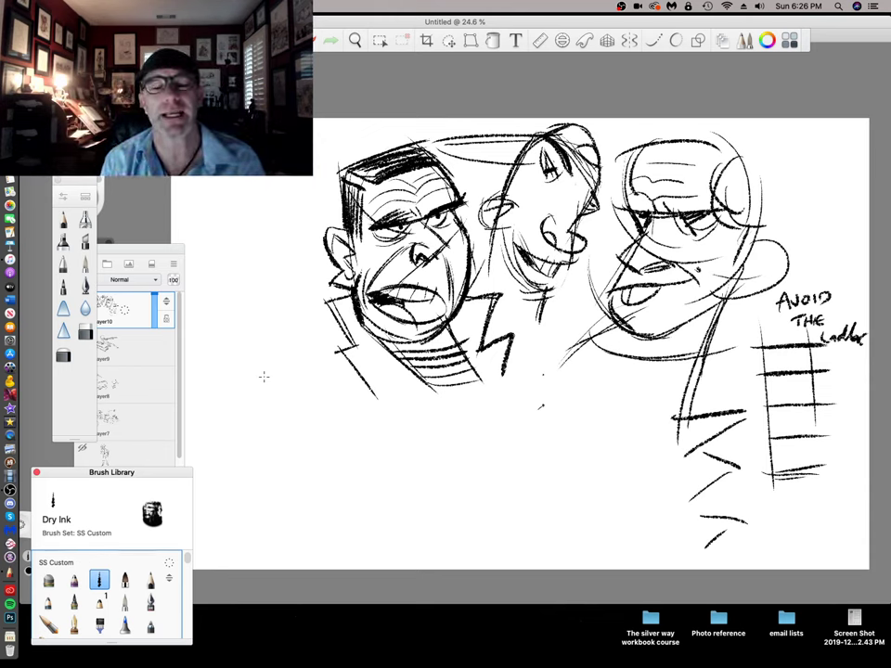
# Sketch a squirrel's head with two pointed ears, a rounded body and the start of its tail below the flat-topped man
pyautogui.moveTo(312, 380)
pyautogui.mouseDown()
pyautogui.moveTo(262, 409)
pyautogui.moveTo(307, 416)
pyautogui.moveTo(319, 394)
pyautogui.moveTo(325, 414)
pyautogui.moveTo(323, 388)
pyautogui.moveTo(304, 373)
pyautogui.moveTo(321, 382)
pyautogui.mouseUp()
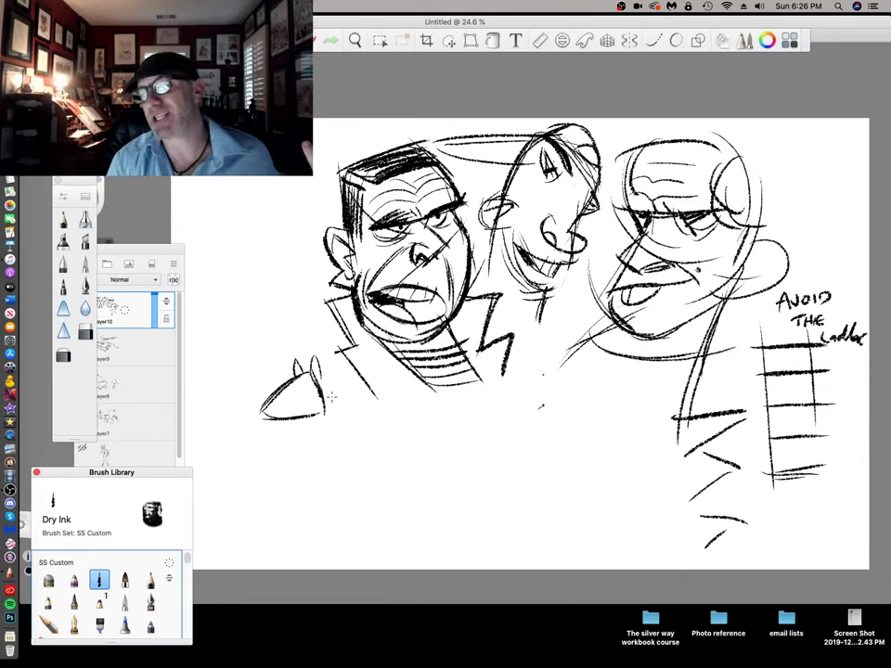
pyautogui.moveTo(322, 376); pyautogui.dragTo(364, 415)
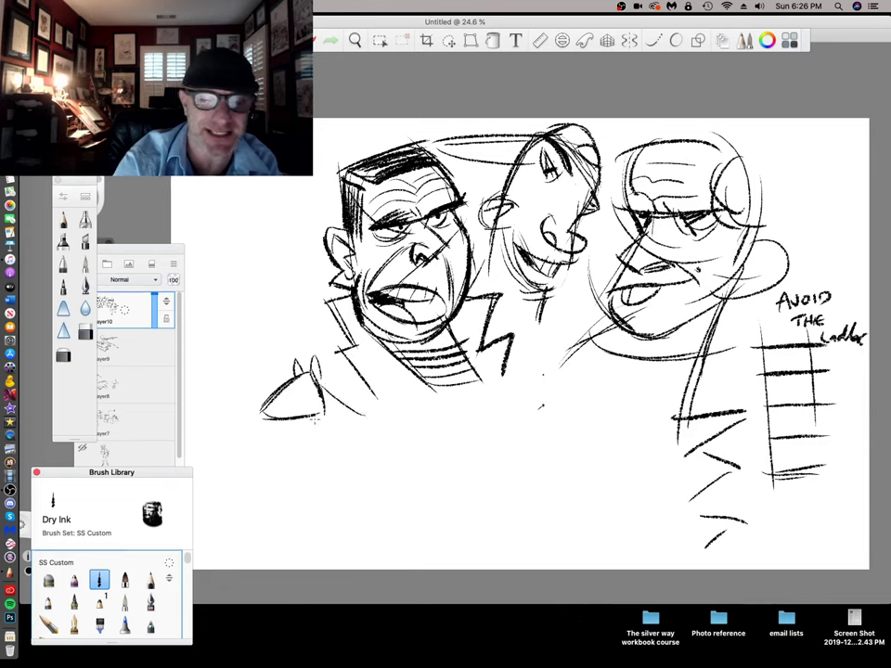
pyautogui.moveTo(265, 419)
pyautogui.mouseDown()
pyautogui.moveTo(318, 427)
pyautogui.moveTo(321, 376)
pyautogui.mouseUp()
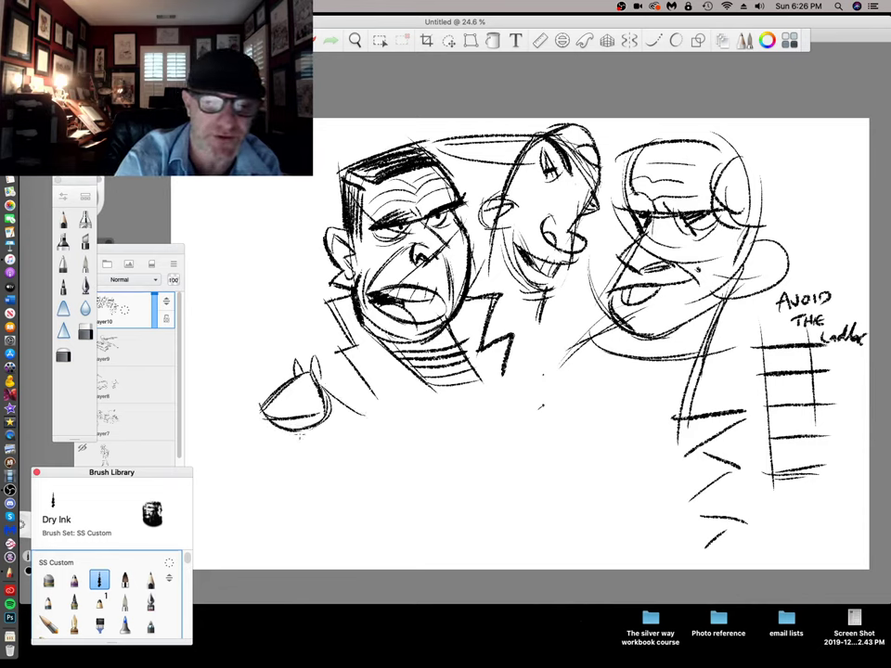
pyautogui.moveTo(292, 421)
pyautogui.mouseDown()
pyautogui.moveTo(282, 480)
pyautogui.moveTo(298, 508)
pyautogui.moveTo(284, 508)
pyautogui.moveTo(303, 500)
pyautogui.moveTo(399, 541)
pyautogui.mouseUp()
pyautogui.moveTo(354, 407)
pyautogui.mouseDown()
pyautogui.moveTo(413, 449)
pyautogui.moveTo(404, 507)
pyautogui.moveTo(440, 511)
pyautogui.moveTo(442, 526)
pyautogui.moveTo(485, 495)
pyautogui.moveTo(475, 416)
pyautogui.moveTo(492, 377)
pyautogui.mouseUp()
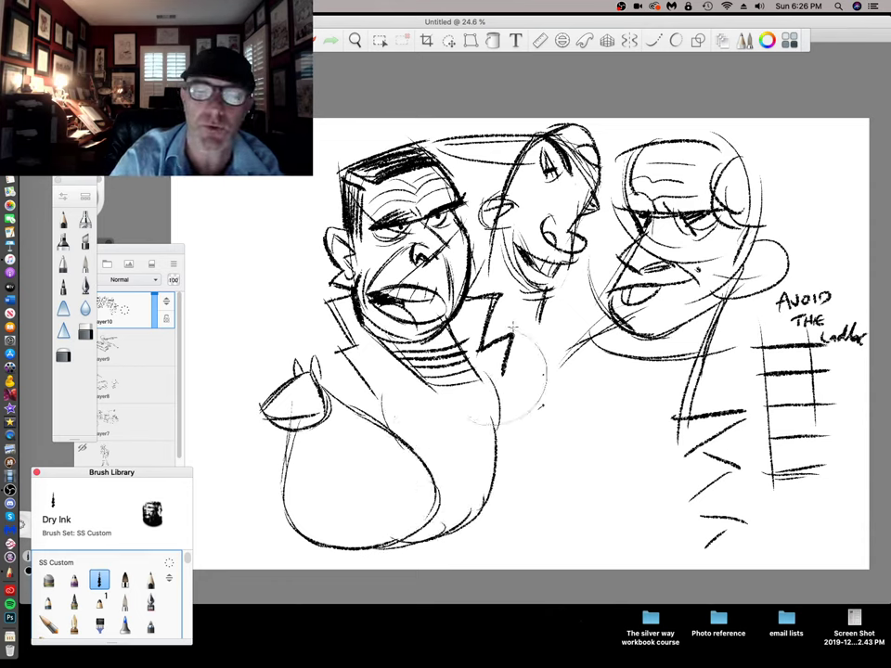
# Draw the squirrel's large curling tail with light guide circles and heavier outlines rising behind its back
pyautogui.moveTo(382, 378)
pyautogui.mouseDown()
pyautogui.moveTo(409, 453)
pyautogui.moveTo(446, 398)
pyautogui.mouseUp()
pyautogui.moveTo(409, 358); pyautogui.dragTo(407, 410)
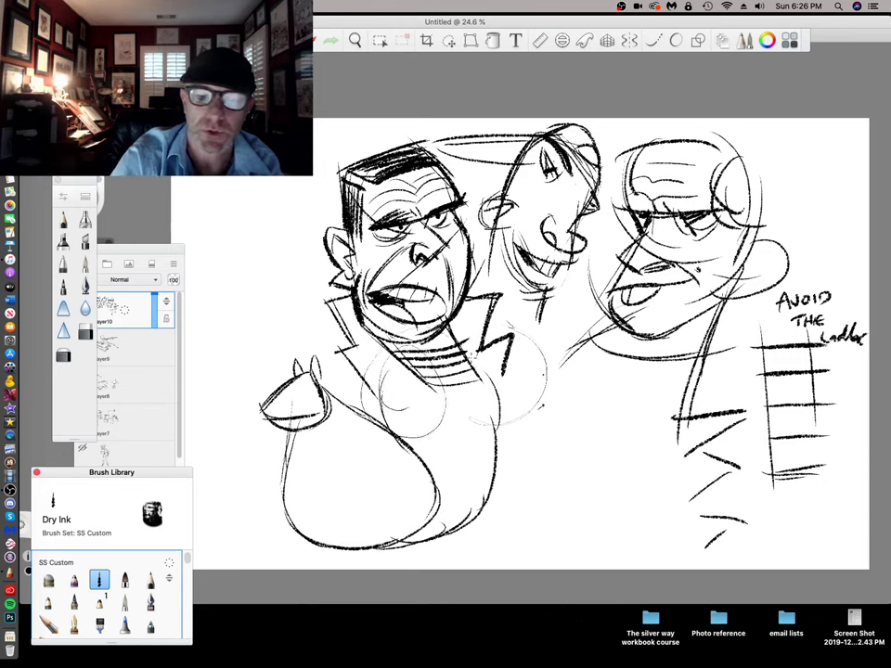
pyautogui.moveTo(386, 448)
pyautogui.mouseDown()
pyautogui.moveTo(443, 322)
pyautogui.moveTo(446, 416)
pyautogui.mouseUp()
pyautogui.moveTo(501, 367)
pyautogui.mouseDown()
pyautogui.moveTo(487, 432)
pyautogui.moveTo(501, 362)
pyautogui.moveTo(468, 399)
pyautogui.moveTo(452, 322)
pyautogui.moveTo(413, 438)
pyautogui.moveTo(490, 438)
pyautogui.moveTo(501, 483)
pyautogui.moveTo(464, 487)
pyautogui.moveTo(448, 523)
pyautogui.moveTo(400, 536)
pyautogui.mouseUp()
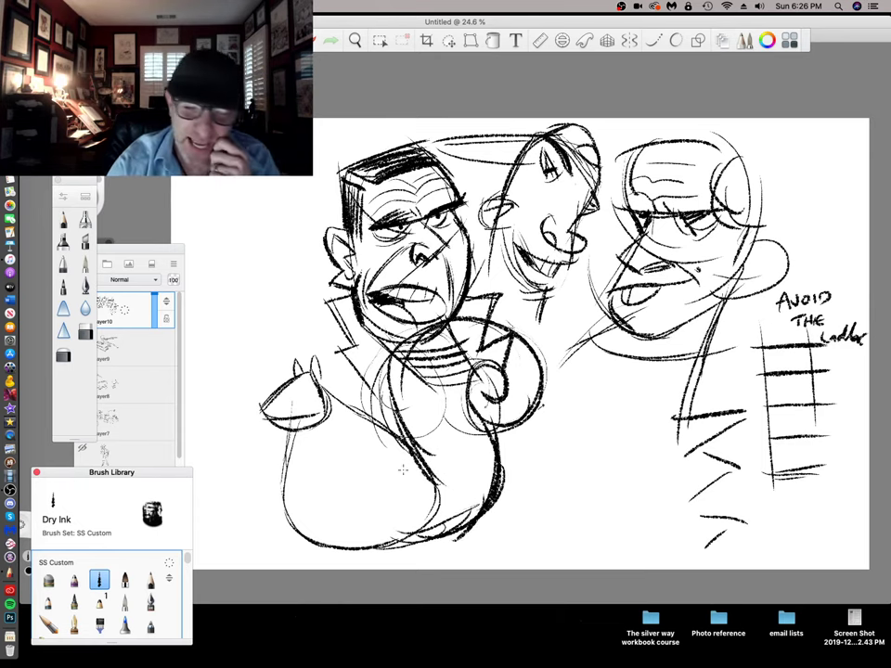
# Add the squirrel's rounded haunch, its belly curve and two flat feet
pyautogui.moveTo(412, 476)
pyautogui.mouseDown()
pyautogui.moveTo(354, 499)
pyautogui.moveTo(370, 538)
pyautogui.moveTo(401, 544)
pyautogui.moveTo(371, 561)
pyautogui.moveTo(412, 542)
pyautogui.moveTo(442, 505)
pyautogui.mouseUp()
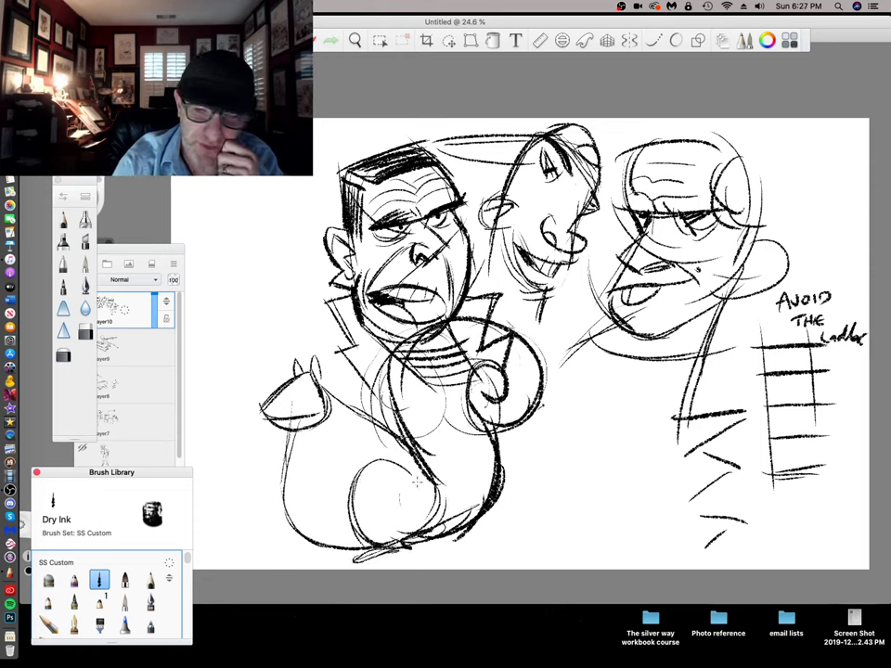
pyautogui.moveTo(284, 478)
pyautogui.mouseDown()
pyautogui.moveTo(292, 544)
pyautogui.moveTo(284, 558)
pyautogui.moveTo(329, 554)
pyautogui.mouseUp()
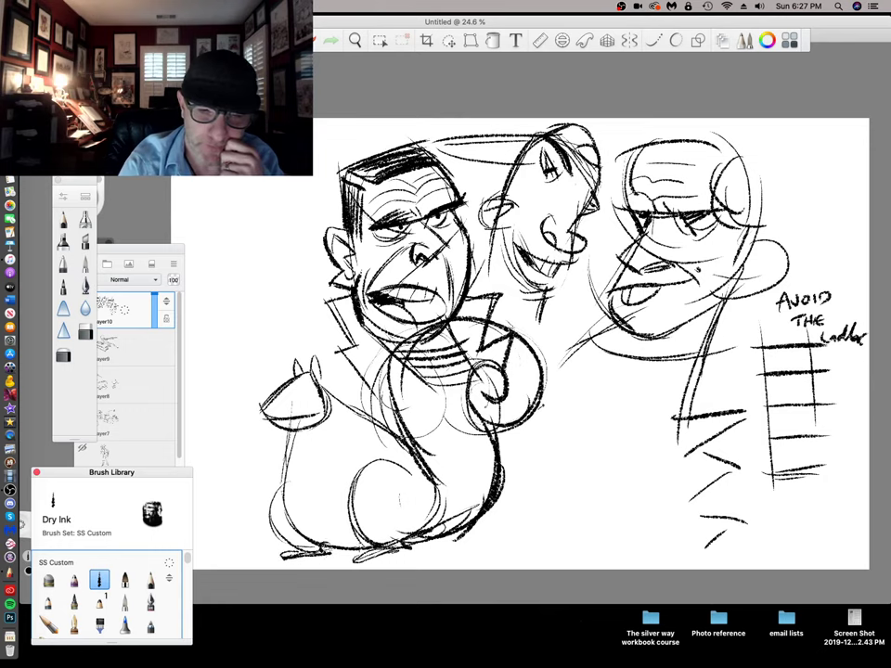
pyautogui.moveTo(261, 408)
pyautogui.mouseDown()
pyautogui.moveTo(301, 416)
pyautogui.moveTo(336, 405)
pyautogui.mouseUp()
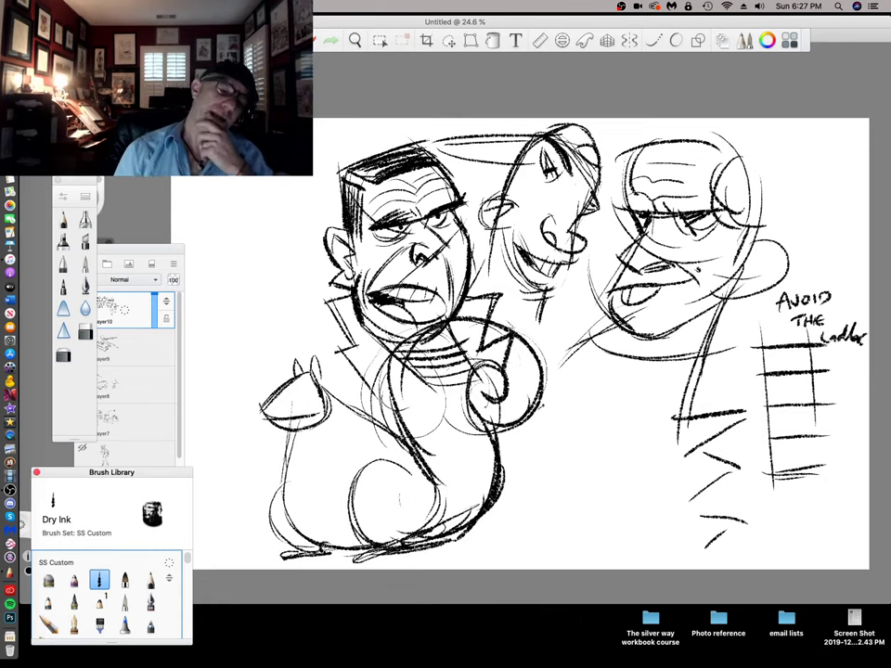
# Draw the squirrel's front paws and nose, with a wedge-shaped object held in front of its chest
pyautogui.moveTo(277, 434); pyautogui.dragTo(238, 478)
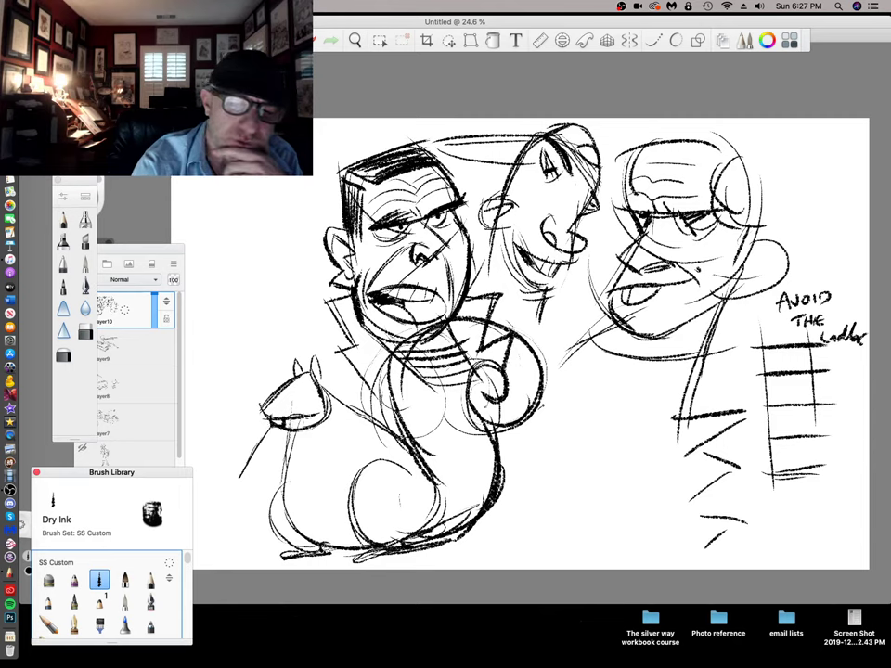
pyautogui.moveTo(277, 423)
pyautogui.mouseDown()
pyautogui.moveTo(278, 479)
pyautogui.moveTo(279, 466)
pyautogui.mouseUp()
pyautogui.moveTo(233, 479); pyautogui.dragTo(292, 477)
pyautogui.moveTo(228, 483)
pyautogui.mouseDown()
pyautogui.moveTo(274, 457)
pyautogui.moveTo(302, 464)
pyautogui.moveTo(309, 475)
pyautogui.moveTo(327, 432)
pyautogui.mouseUp()
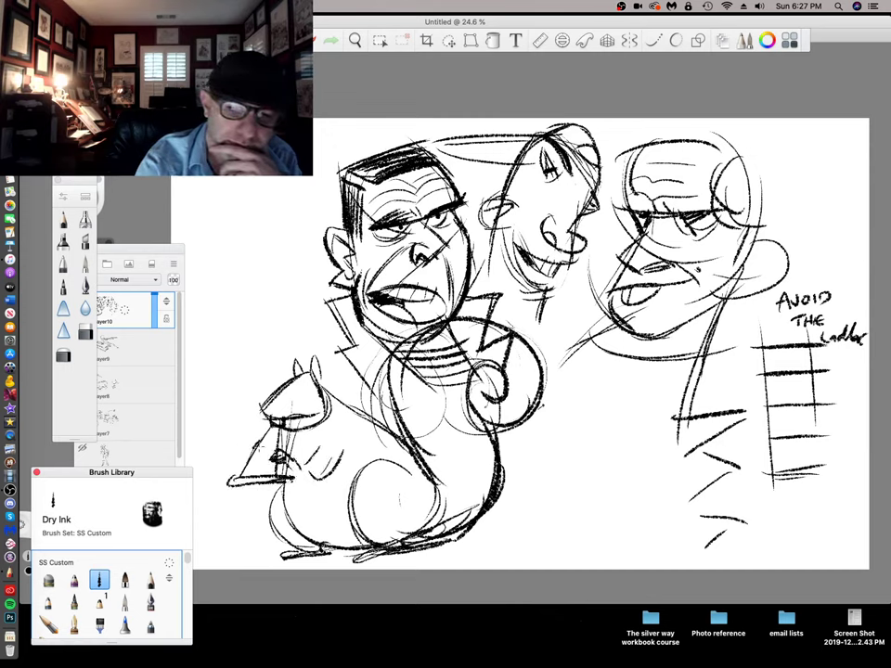
pyautogui.moveTo(261, 441); pyautogui.dragTo(244, 459)
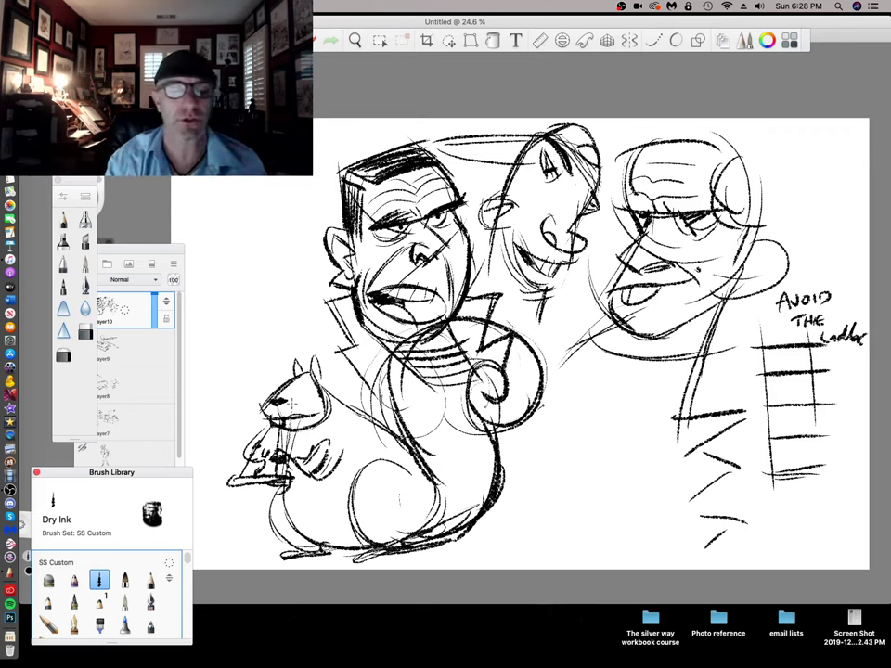
# Fill in the squirrel's dark eyes and strengthen the outlines of its back, belly and feet
pyautogui.moveTo(284, 392); pyautogui.dragTo(282, 386)
pyautogui.moveTo(296, 391)
pyautogui.mouseDown()
pyautogui.moveTo(298, 381)
pyautogui.moveTo(297, 393)
pyautogui.mouseUp()
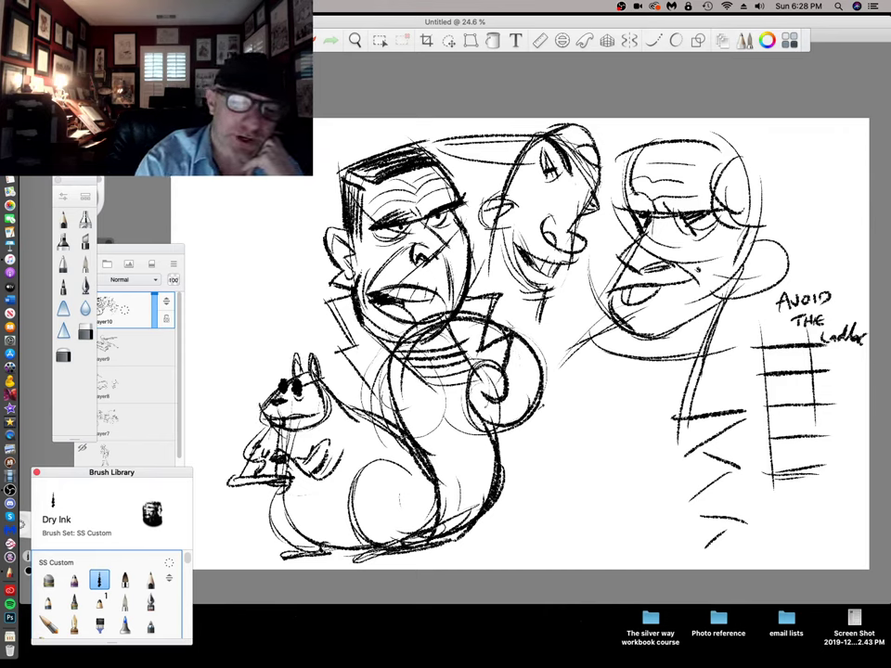
pyautogui.moveTo(291, 490)
pyautogui.mouseDown()
pyautogui.moveTo(275, 540)
pyautogui.moveTo(329, 556)
pyautogui.mouseUp()
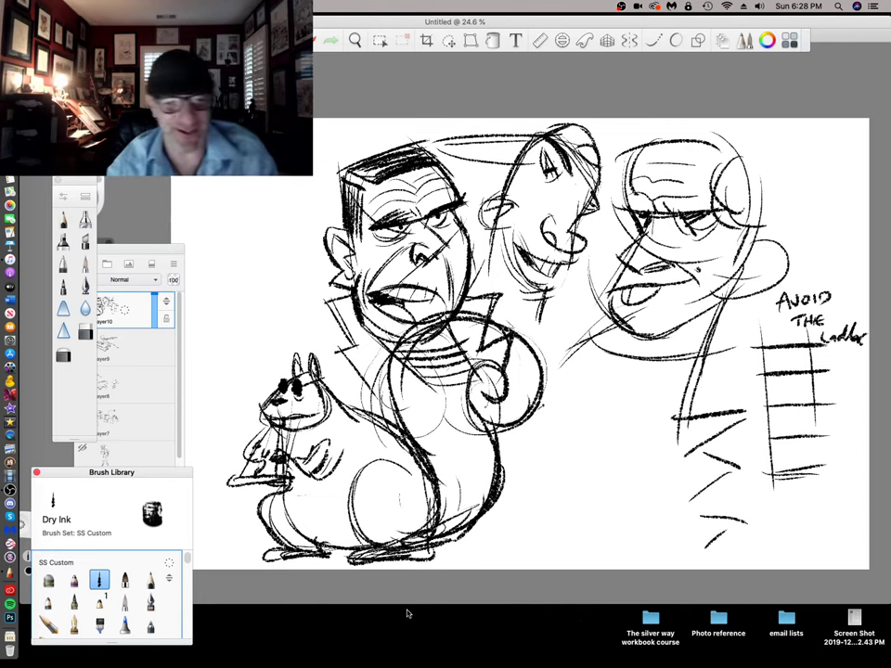
# Hide Layer10 and add a new empty layer above it
pyautogui.moveTo(130, 246); pyautogui.dragTo(165, 232)
pyautogui.click(118, 286)
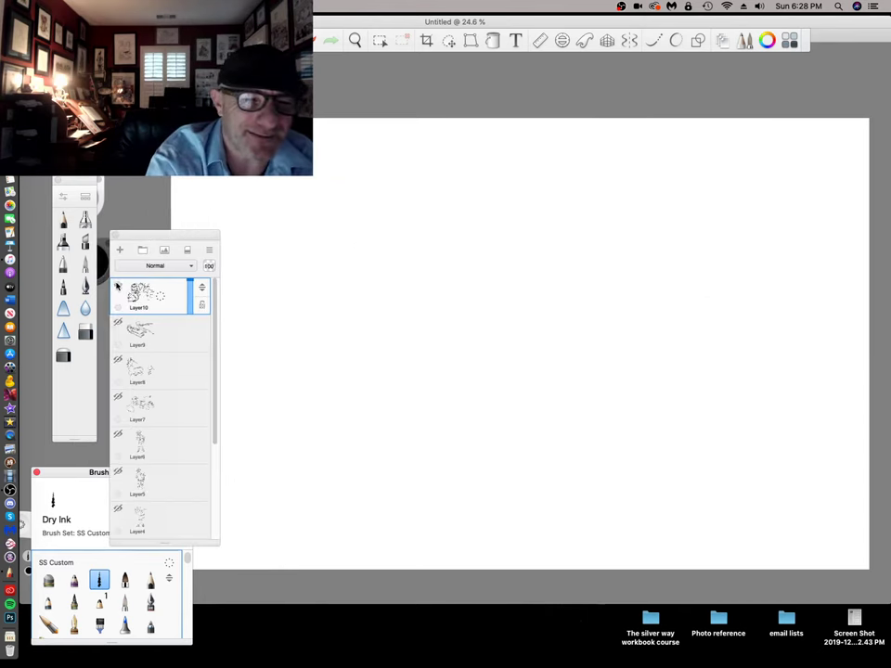
pyautogui.click(120, 250)
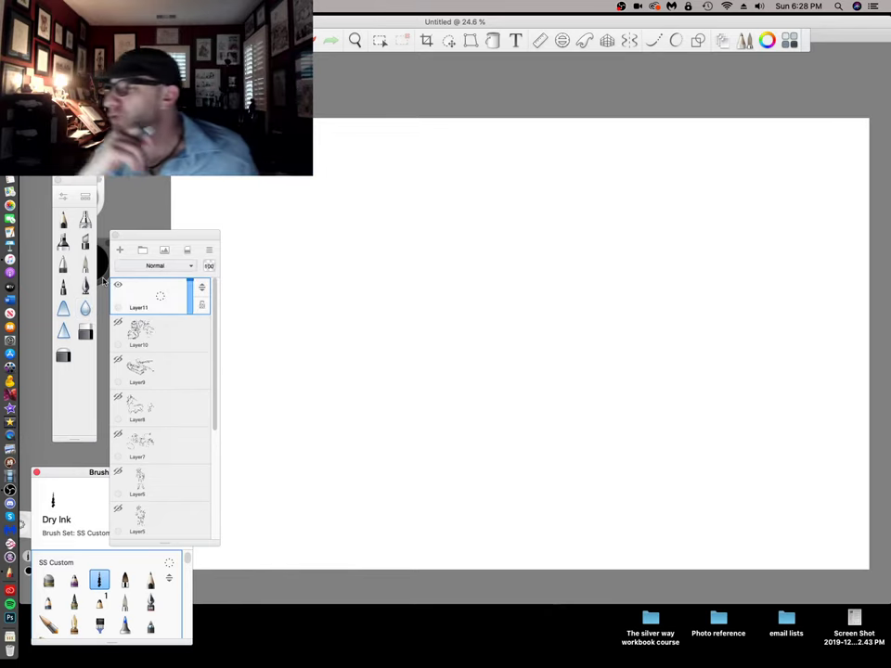
# Sketch a large rectangular frame with a small curved shape on its lower edge and an underlined oval in its upper right corner
pyautogui.moveTo(332, 153)
pyautogui.mouseDown()
pyautogui.moveTo(330, 330)
pyautogui.moveTo(545, 374)
pyautogui.moveTo(557, 161)
pyautogui.moveTo(567, 365)
pyautogui.mouseUp()
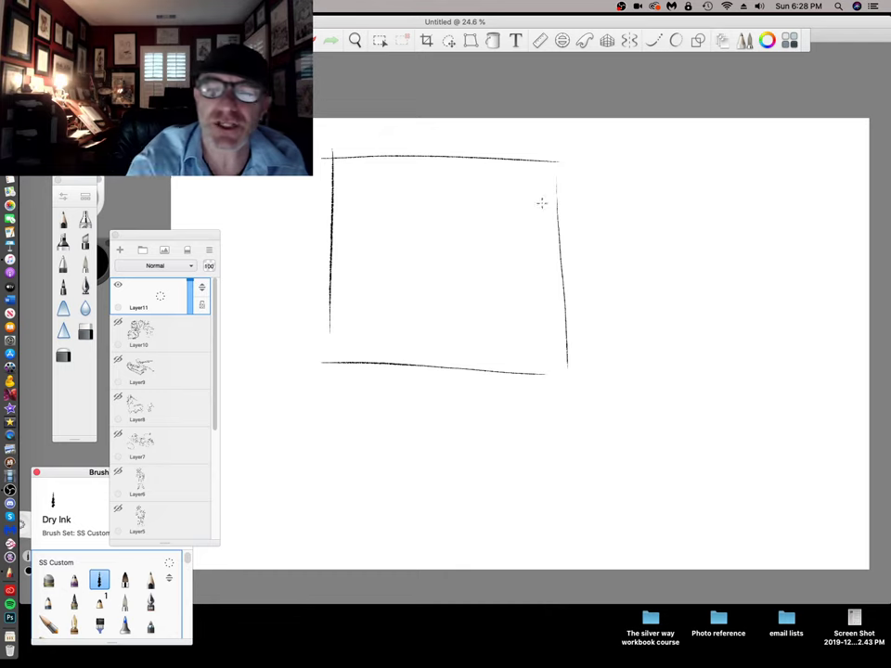
pyautogui.moveTo(444, 365); pyautogui.dragTo(470, 325)
pyautogui.moveTo(535, 171)
pyautogui.mouseDown()
pyautogui.moveTo(495, 190)
pyautogui.moveTo(552, 189)
pyautogui.mouseUp()
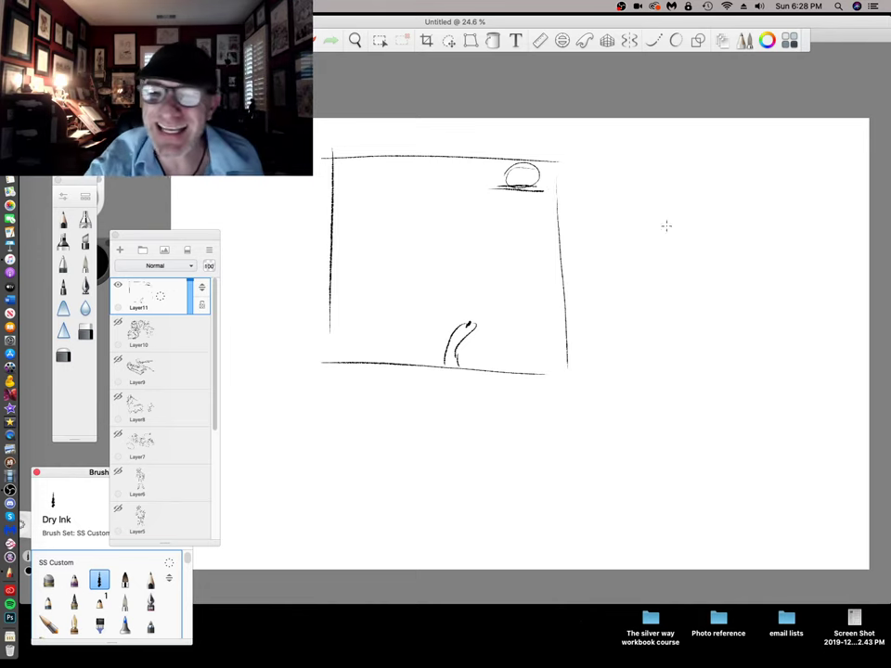
# Draw a figure seen from above beside the frame, with a heavy round head, a tapering boxy torso and short legs with feet
pyautogui.moveTo(632, 225)
pyautogui.mouseDown()
pyautogui.moveTo(682, 171)
pyautogui.moveTo(701, 246)
pyautogui.moveTo(626, 221)
pyautogui.moveTo(668, 245)
pyautogui.moveTo(648, 217)
pyautogui.moveTo(611, 215)
pyautogui.moveTo(619, 286)
pyautogui.moveTo(730, 272)
pyautogui.mouseUp()
pyautogui.moveTo(727, 232); pyautogui.dragTo(731, 275)
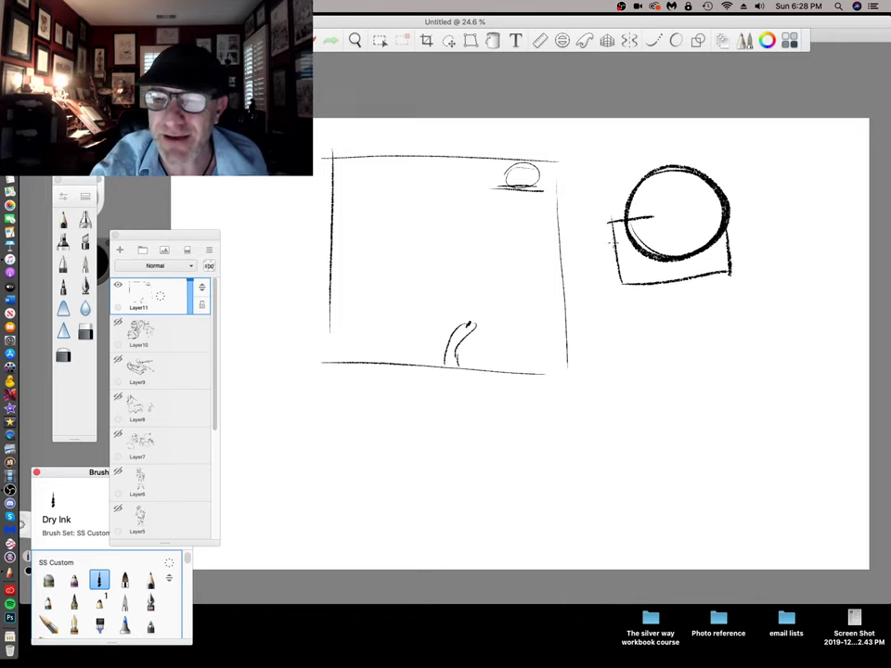
pyautogui.moveTo(612, 233)
pyautogui.mouseDown()
pyautogui.moveTo(635, 317)
pyautogui.moveTo(630, 307)
pyautogui.moveTo(731, 306)
pyautogui.mouseUp()
pyautogui.moveTo(652, 302); pyautogui.dragTo(665, 346)
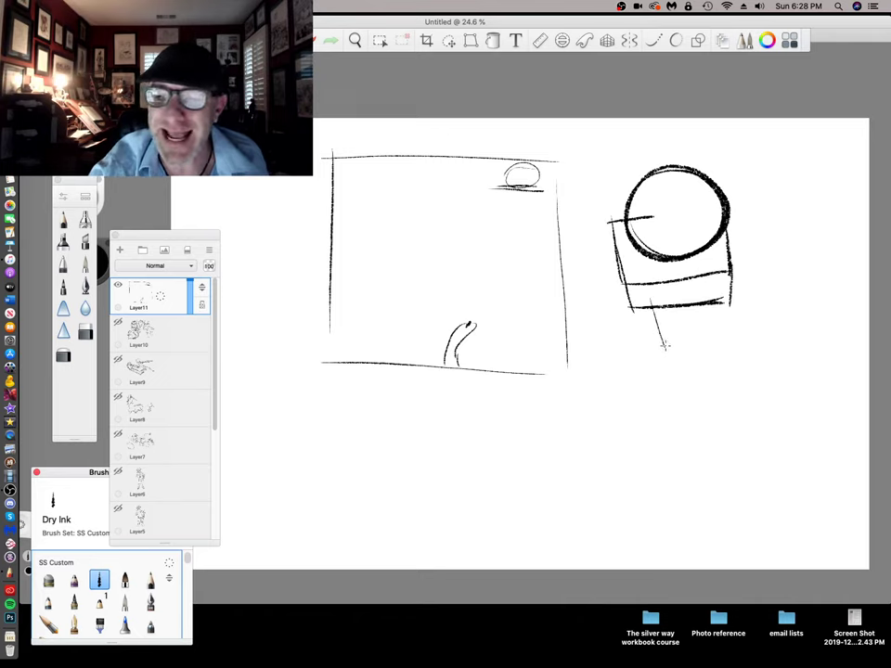
pyautogui.moveTo(672, 299)
pyautogui.mouseDown()
pyautogui.moveTo(670, 326)
pyautogui.moveTo(702, 326)
pyautogui.moveTo(705, 304)
pyautogui.mouseUp()
pyautogui.moveTo(653, 317)
pyautogui.mouseDown()
pyautogui.moveTo(654, 327)
pyautogui.moveTo(670, 316)
pyautogui.moveTo(664, 344)
pyautogui.moveTo(701, 343)
pyautogui.mouseUp()
# Add face guidelines, a nose, rounded shoulders, hanging arms with hands and tapered leg lines to the figure seen from above
pyautogui.moveTo(679, 177); pyautogui.dragTo(683, 256)
pyautogui.moveTo(633, 219)
pyautogui.mouseDown()
pyautogui.moveTo(722, 224)
pyautogui.moveTo(616, 244)
pyautogui.mouseUp()
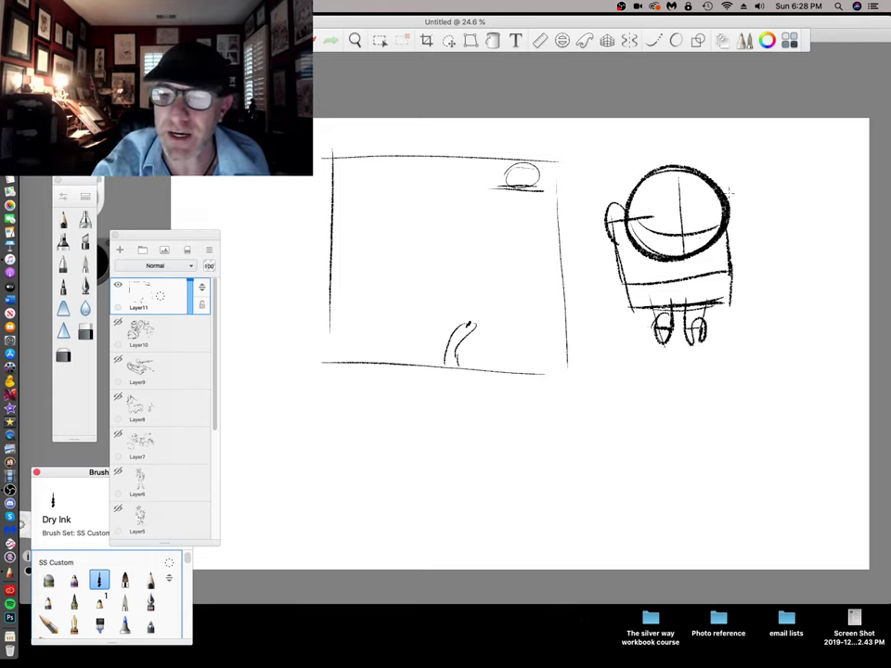
pyautogui.moveTo(725, 194); pyautogui.dragTo(729, 240)
pyautogui.moveTo(671, 256); pyautogui.dragTo(691, 256)
pyautogui.moveTo(612, 245)
pyautogui.mouseDown()
pyautogui.moveTo(612, 283)
pyautogui.moveTo(627, 286)
pyautogui.mouseUp()
pyautogui.moveTo(729, 241); pyautogui.dragTo(739, 291)
pyautogui.moveTo(734, 239); pyautogui.dragTo(742, 299)
pyautogui.moveTo(617, 299)
pyautogui.mouseDown()
pyautogui.moveTo(646, 280)
pyautogui.moveTo(625, 267)
pyautogui.moveTo(655, 322)
pyautogui.mouseUp()
pyautogui.moveTo(679, 301)
pyautogui.mouseDown()
pyautogui.moveTo(669, 325)
pyautogui.moveTo(673, 316)
pyautogui.mouseUp()
pyautogui.moveTo(685, 310)
pyautogui.mouseDown()
pyautogui.moveTo(689, 336)
pyautogui.moveTo(700, 335)
pyautogui.mouseUp()
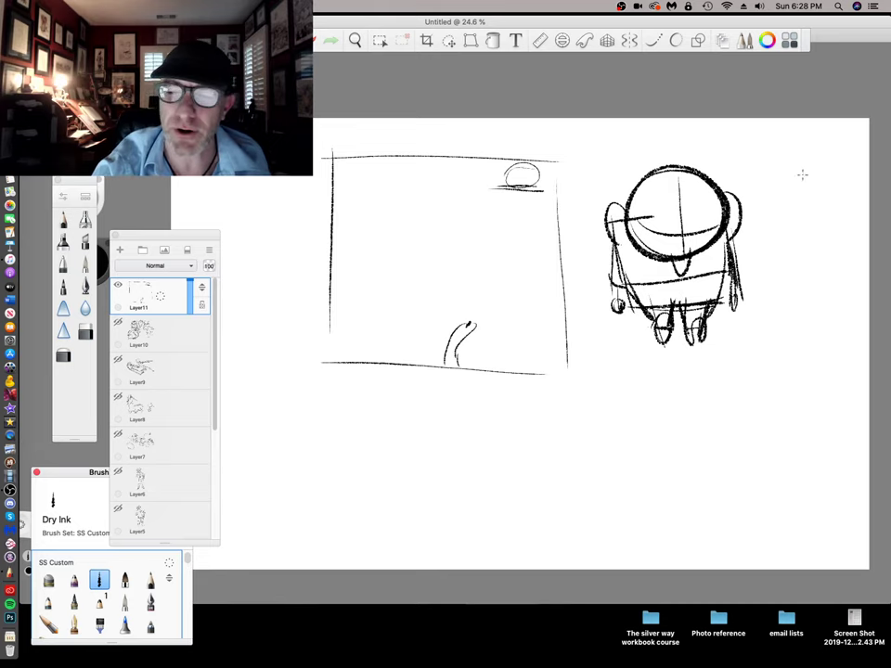
# Draw a small ellipse near the upper right corner, and a tilted cylinder torso with a small round head below the first figure
pyautogui.moveTo(784, 139)
pyautogui.mouseDown()
pyautogui.moveTo(769, 167)
pyautogui.moveTo(787, 141)
pyautogui.mouseUp()
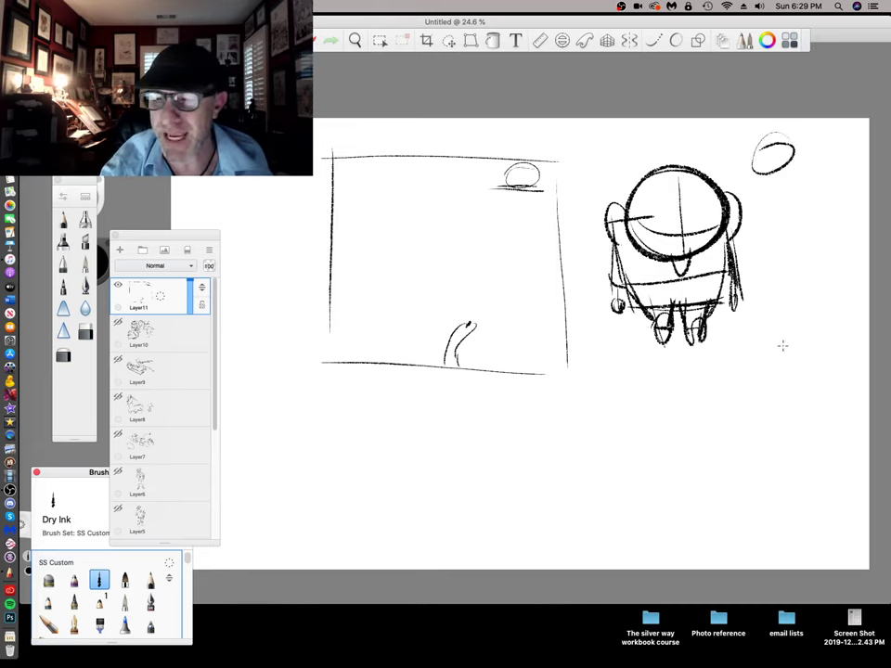
pyautogui.moveTo(729, 356)
pyautogui.mouseDown()
pyautogui.moveTo(789, 372)
pyautogui.moveTo(710, 429)
pyautogui.moveTo(776, 453)
pyautogui.mouseUp()
pyautogui.moveTo(808, 375); pyautogui.dragTo(800, 399)
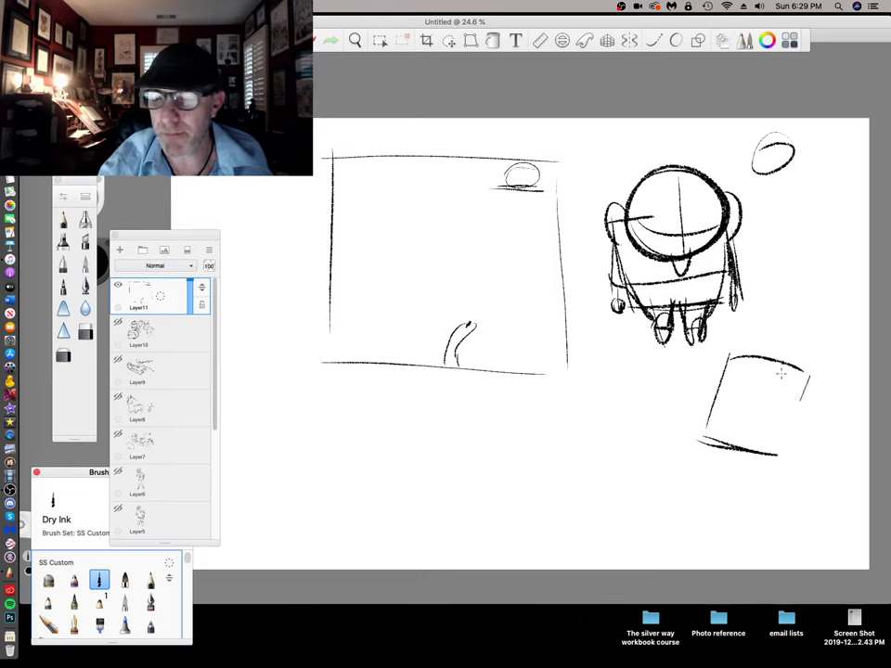
pyautogui.moveTo(753, 358)
pyautogui.mouseDown()
pyautogui.moveTo(776, 333)
pyautogui.moveTo(803, 392)
pyautogui.moveTo(808, 377)
pyautogui.mouseUp()
pyautogui.moveTo(697, 437)
pyautogui.mouseDown()
pyautogui.moveTo(796, 473)
pyautogui.moveTo(784, 448)
pyautogui.mouseUp()
pyautogui.moveTo(753, 345); pyautogui.dragTo(776, 338)
pyautogui.moveTo(729, 369)
pyautogui.mouseDown()
pyautogui.moveTo(795, 392)
pyautogui.moveTo(789, 358)
pyautogui.moveTo(762, 360)
pyautogui.mouseUp()
pyautogui.moveTo(809, 374); pyautogui.dragTo(780, 459)
pyautogui.moveTo(798, 419); pyautogui.dragTo(780, 458)
pyautogui.moveTo(709, 451); pyautogui.dragTo(698, 488)
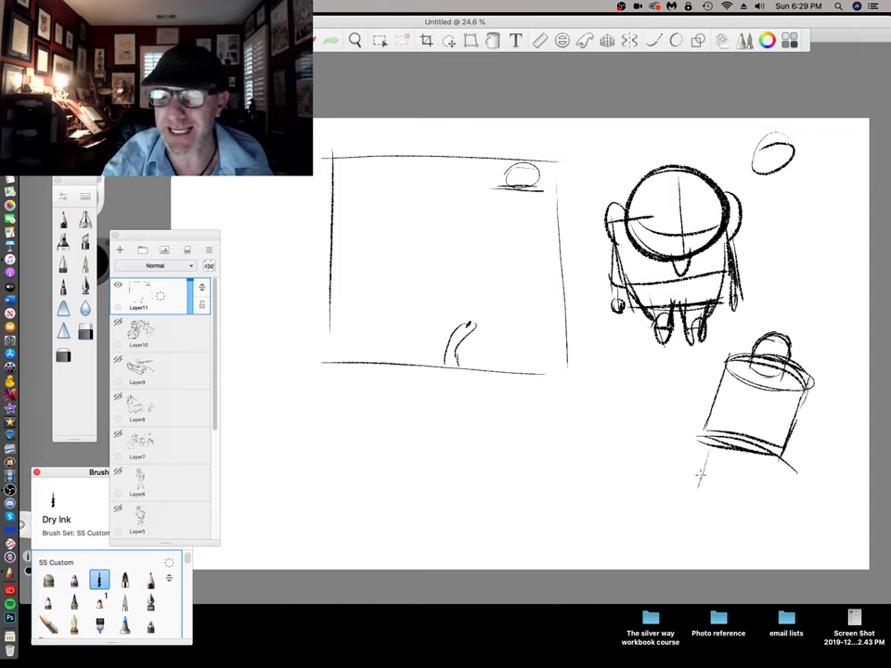
# Draw the tilted figure's legs, one bent forward with an oversized foreshortened sole and the other reaching down to a small foot
pyautogui.moveTo(713, 429); pyautogui.dragTo(692, 499)
pyautogui.moveTo(721, 433)
pyautogui.mouseDown()
pyautogui.moveTo(664, 414)
pyautogui.moveTo(696, 428)
pyautogui.moveTo(632, 490)
pyautogui.mouseUp()
pyautogui.moveTo(670, 415); pyautogui.dragTo(664, 482)
pyautogui.moveTo(612, 445)
pyautogui.mouseDown()
pyautogui.moveTo(639, 532)
pyautogui.moveTo(670, 526)
pyautogui.mouseUp()
pyautogui.moveTo(687, 441); pyautogui.dragTo(668, 525)
pyautogui.moveTo(679, 442)
pyautogui.mouseDown()
pyautogui.moveTo(754, 455)
pyautogui.moveTo(759, 529)
pyautogui.mouseUp()
pyautogui.moveTo(753, 455); pyautogui.dragTo(760, 540)
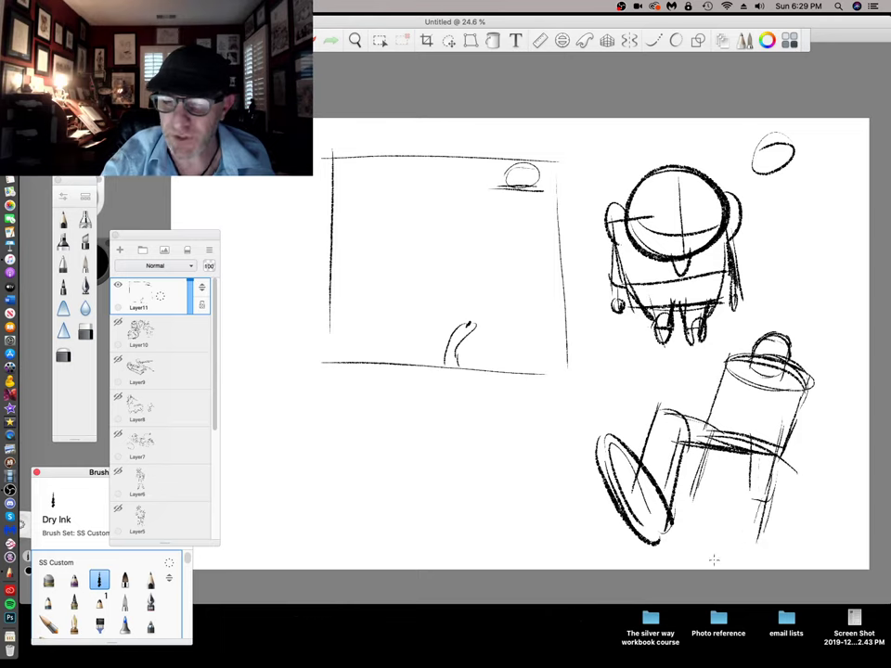
pyautogui.moveTo(622, 529)
pyautogui.mouseDown()
pyautogui.moveTo(616, 555)
pyautogui.moveTo(627, 554)
pyautogui.mouseUp()
pyautogui.moveTo(759, 478)
pyautogui.mouseDown()
pyautogui.moveTo(742, 557)
pyautogui.moveTo(755, 549)
pyautogui.mouseUp()
# Add an outstretched arm with a hand to the tilted figure and a centre line through its head and torso
pyautogui.moveTo(731, 359)
pyautogui.mouseDown()
pyautogui.moveTo(766, 365)
pyautogui.moveTo(675, 362)
pyautogui.moveTo(650, 378)
pyautogui.mouseUp()
pyautogui.moveTo(651, 377)
pyautogui.mouseDown()
pyautogui.moveTo(682, 390)
pyautogui.moveTo(647, 389)
pyautogui.mouseUp()
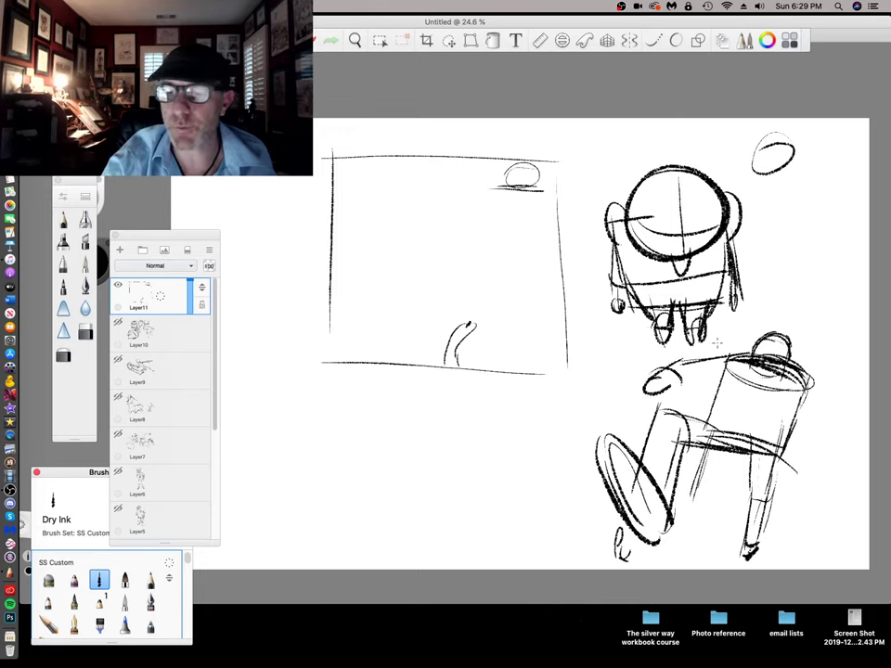
pyautogui.moveTo(720, 374); pyautogui.dragTo(681, 382)
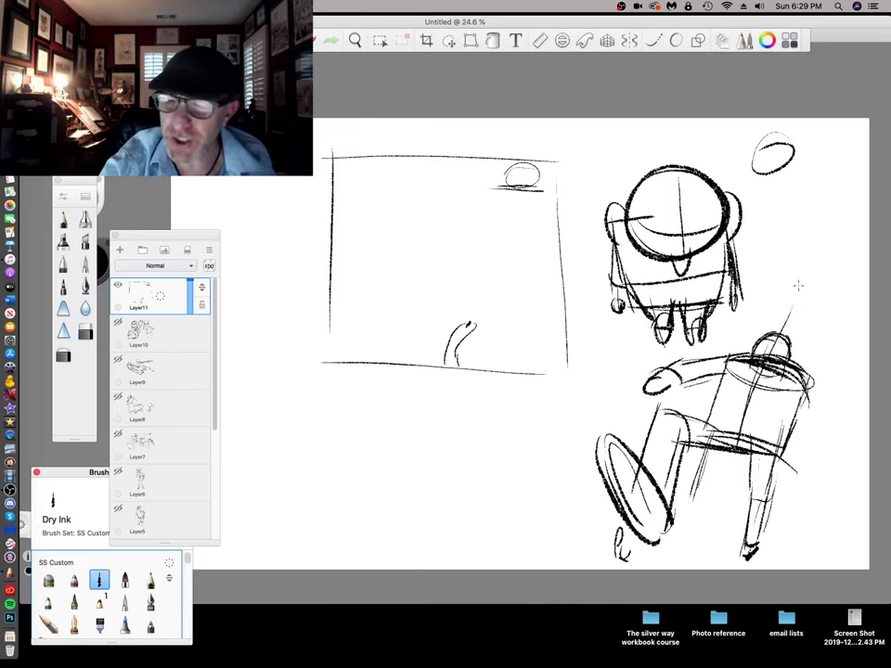
pyautogui.moveTo(795, 295); pyautogui.dragTo(734, 436)
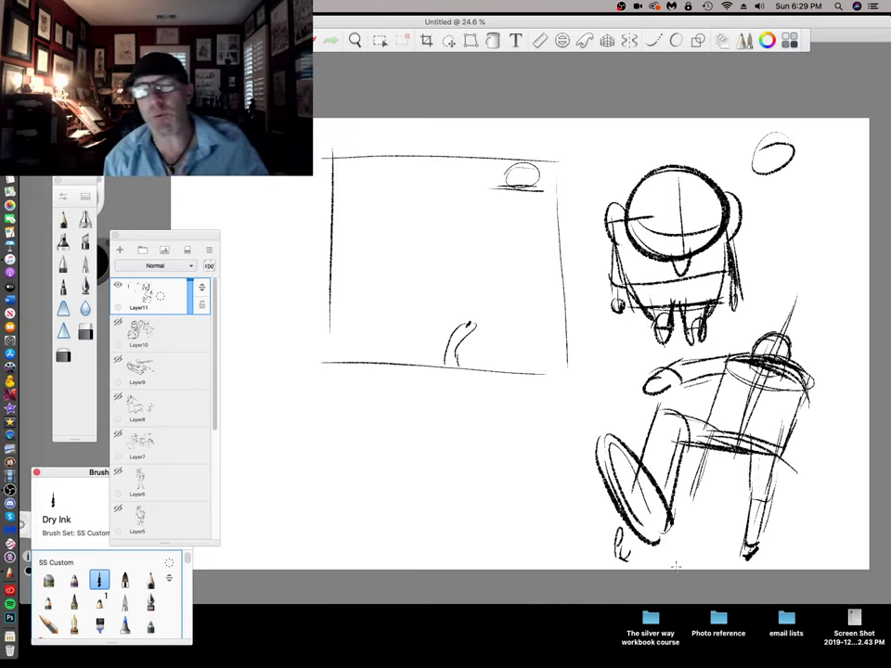
# Draw a smaller rectangular frame beneath the large one
pyautogui.moveTo(323, 487)
pyautogui.mouseDown()
pyautogui.moveTo(323, 397)
pyautogui.moveTo(499, 388)
pyautogui.mouseUp()
pyautogui.moveTo(302, 505); pyautogui.dragTo(479, 490)
pyautogui.moveTo(496, 387); pyautogui.dragTo(495, 513)
pyautogui.moveTo(305, 401); pyautogui.dragTo(422, 389)
pyautogui.moveTo(317, 422); pyautogui.dragTo(317, 474)
pyautogui.moveTo(340, 508); pyautogui.dragTo(516, 498)
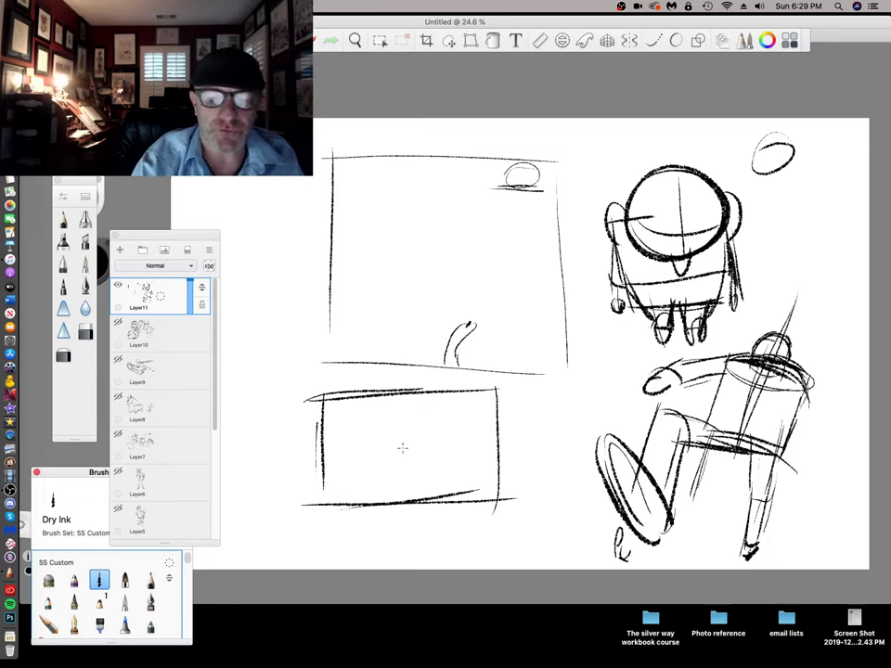
# Sketch a standing figure with a round head, slanted torso and spread legs in the right half of the small frame
pyautogui.moveTo(459, 397)
pyautogui.mouseDown()
pyautogui.moveTo(453, 453)
pyautogui.moveTo(473, 455)
pyautogui.moveTo(406, 486)
pyautogui.mouseUp()
pyautogui.moveTo(471, 454)
pyautogui.mouseDown()
pyautogui.moveTo(467, 485)
pyautogui.moveTo(410, 499)
pyautogui.mouseUp()
pyautogui.moveTo(444, 457); pyautogui.dragTo(445, 506)
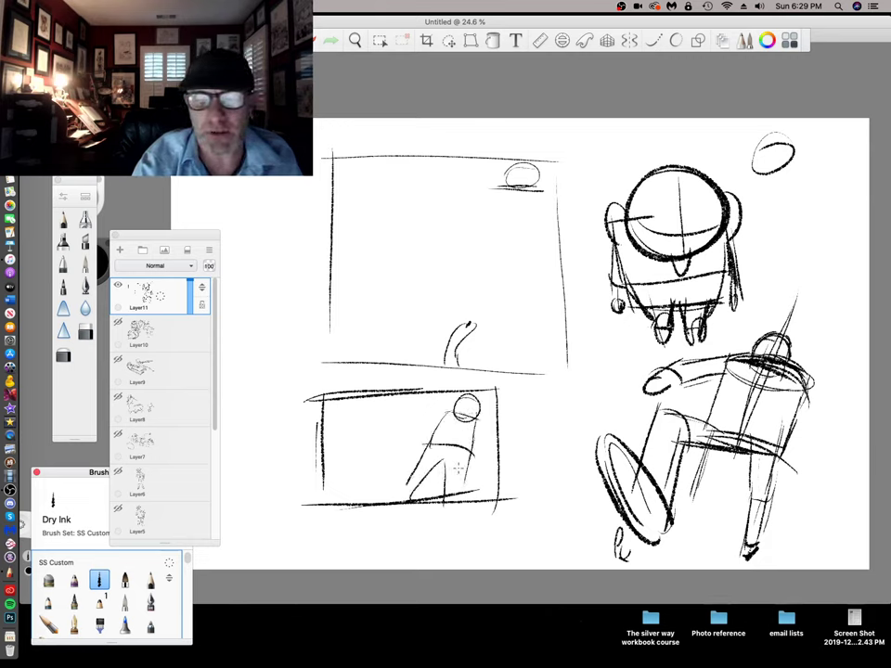
pyautogui.moveTo(471, 454); pyautogui.dragTo(466, 503)
pyautogui.moveTo(411, 469); pyautogui.dragTo(395, 513)
pyautogui.moveTo(451, 408); pyautogui.dragTo(411, 446)
pyautogui.moveTo(479, 442); pyautogui.dragTo(476, 469)
# Sketch a second round-headed figure in the left half of the small frame, with heavier arm, shoulder and leg lines
pyautogui.moveTo(388, 410)
pyautogui.mouseDown()
pyautogui.moveTo(381, 442)
pyautogui.moveTo(397, 458)
pyautogui.moveTo(334, 489)
pyautogui.mouseUp()
pyautogui.moveTo(334, 489); pyautogui.dragTo(365, 452)
pyautogui.moveTo(382, 449); pyautogui.dragTo(389, 503)
pyautogui.moveTo(360, 447); pyautogui.dragTo(331, 515)
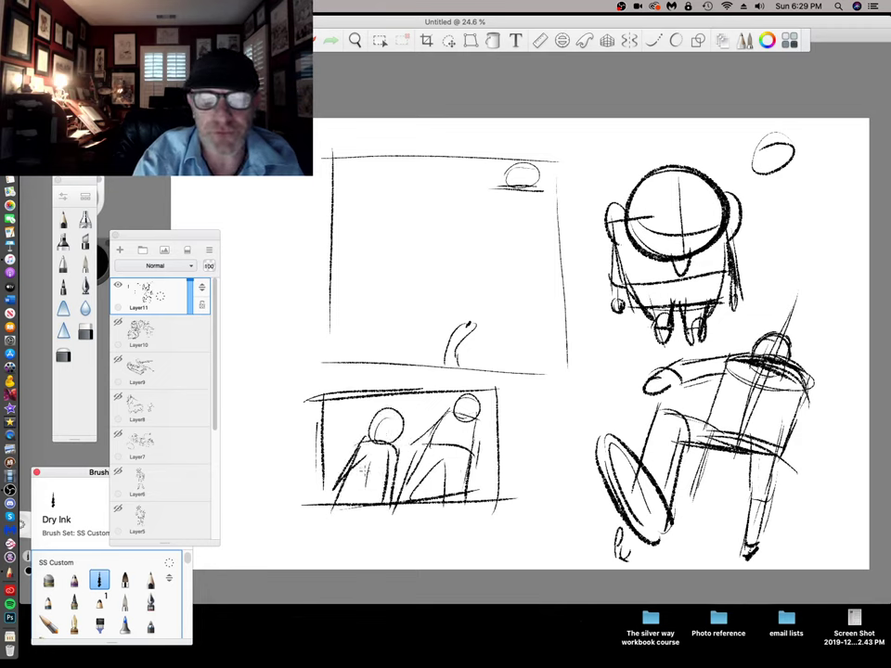
pyautogui.moveTo(379, 471); pyautogui.dragTo(369, 515)
pyautogui.moveTo(397, 471); pyautogui.dragTo(385, 519)
pyautogui.moveTo(360, 444); pyautogui.dragTo(318, 501)
pyautogui.moveTo(348, 462); pyautogui.dragTo(311, 513)
pyautogui.moveTo(370, 439)
pyautogui.mouseDown()
pyautogui.moveTo(397, 418)
pyautogui.moveTo(399, 444)
pyautogui.mouseUp()
pyautogui.moveTo(376, 437); pyautogui.dragTo(401, 457)
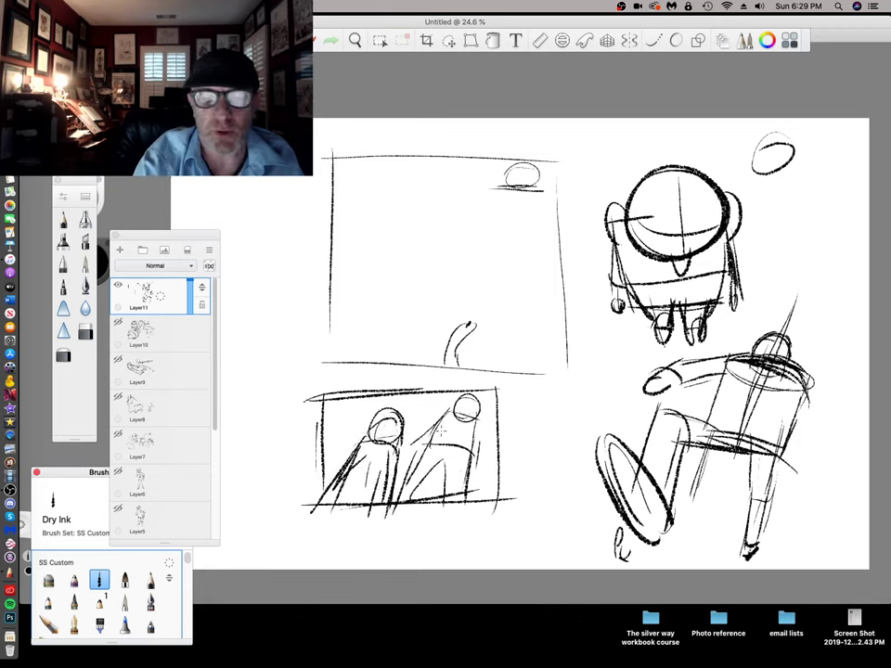
# Run diagonal action lines across both figures in the small frame and darken the right figure's arm, head and side
pyautogui.moveTo(445, 416); pyautogui.dragTo(401, 501)
pyautogui.moveTo(436, 431); pyautogui.dragTo(332, 498)
pyautogui.moveTo(439, 463); pyautogui.dragTo(509, 414)
pyautogui.moveTo(457, 441); pyautogui.dragTo(513, 410)
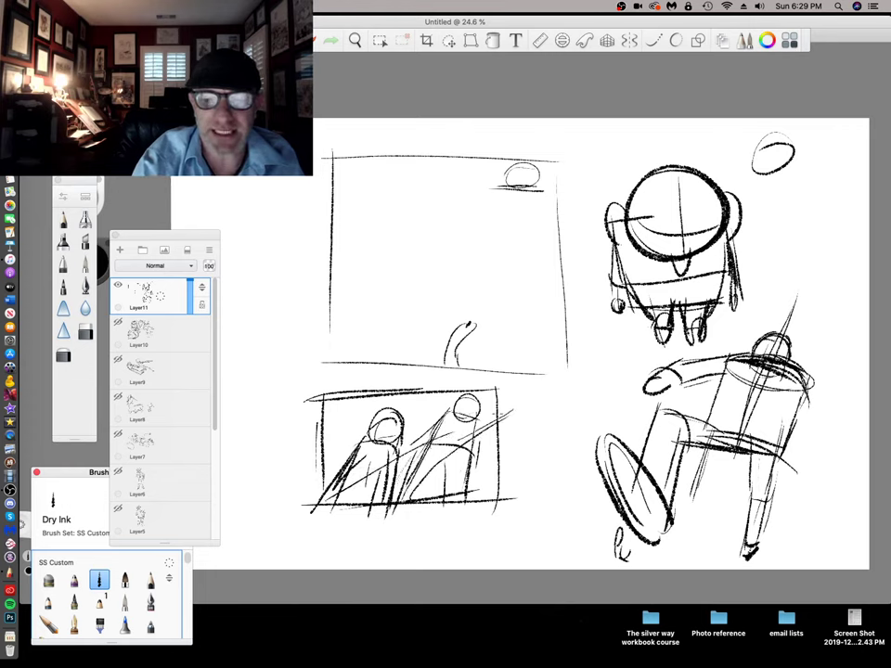
pyautogui.moveTo(403, 408)
pyautogui.mouseDown()
pyautogui.moveTo(390, 442)
pyautogui.moveTo(396, 463)
pyautogui.mouseUp()
pyautogui.moveTo(462, 396); pyautogui.dragTo(470, 395)
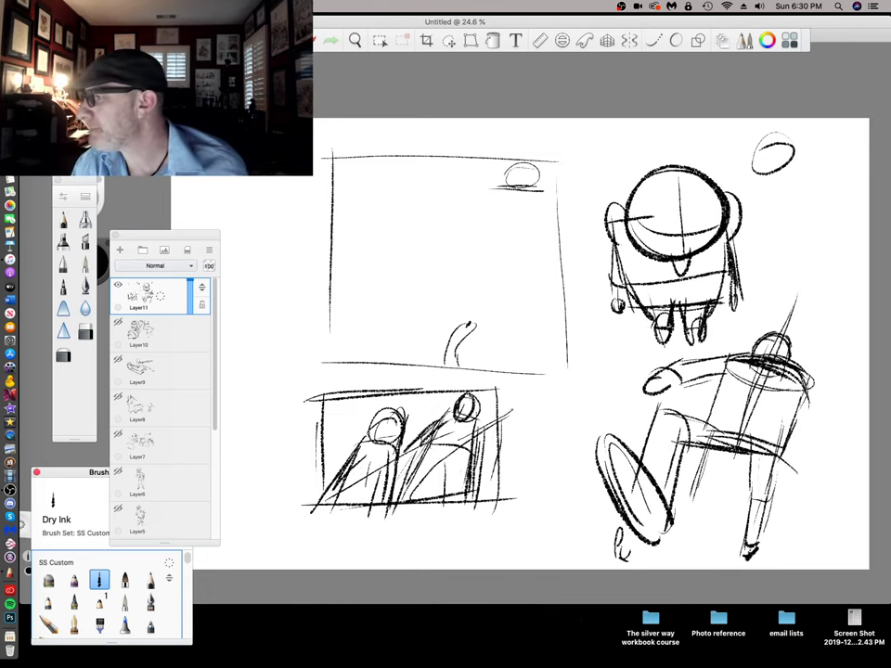
# Hide the layer holding the foreshortening and framing studies and add a new blank layer above it
pyautogui.press('Tab')
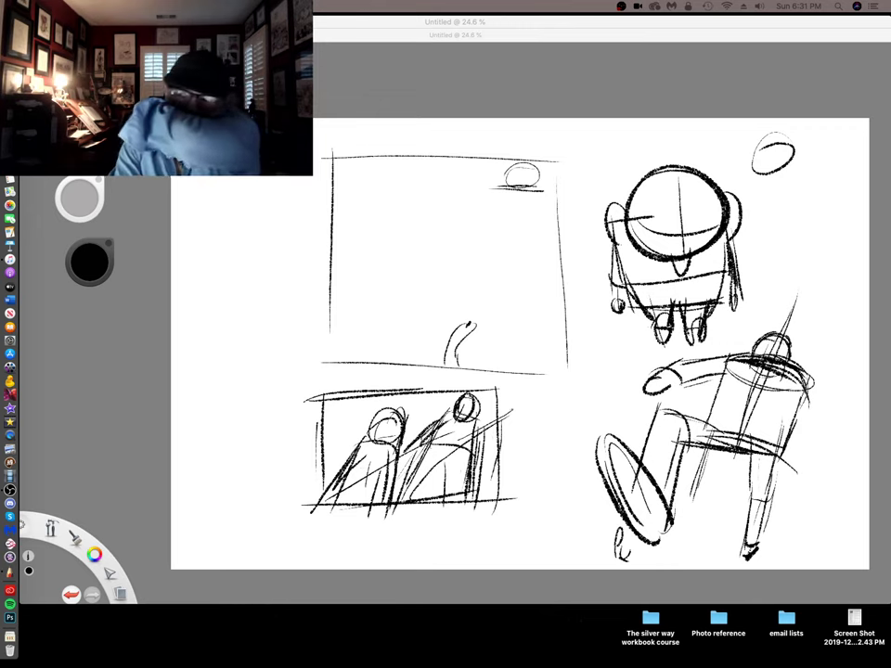
pyautogui.press('Tab')
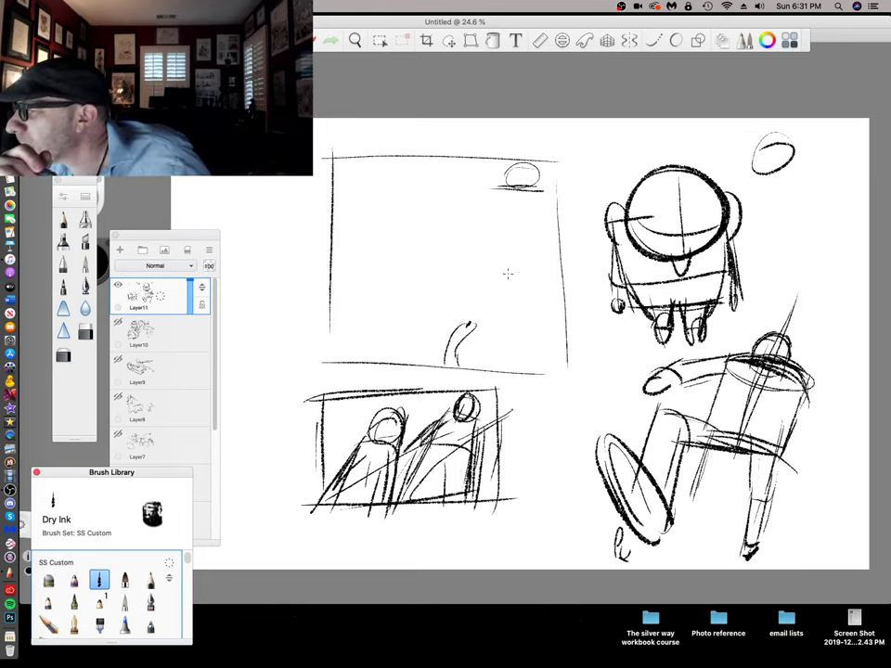
pyautogui.click(117, 284)
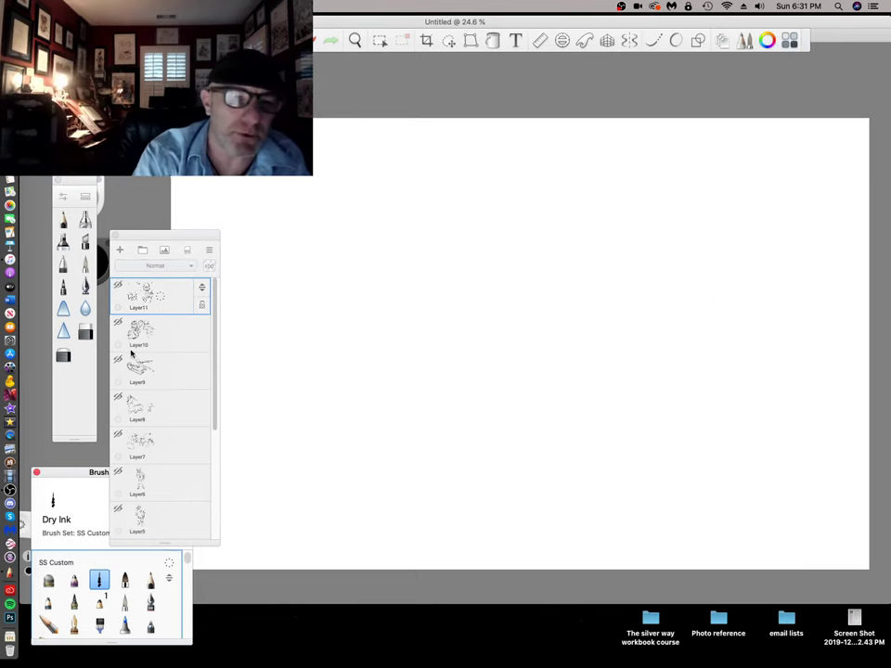
pyautogui.click(119, 250)
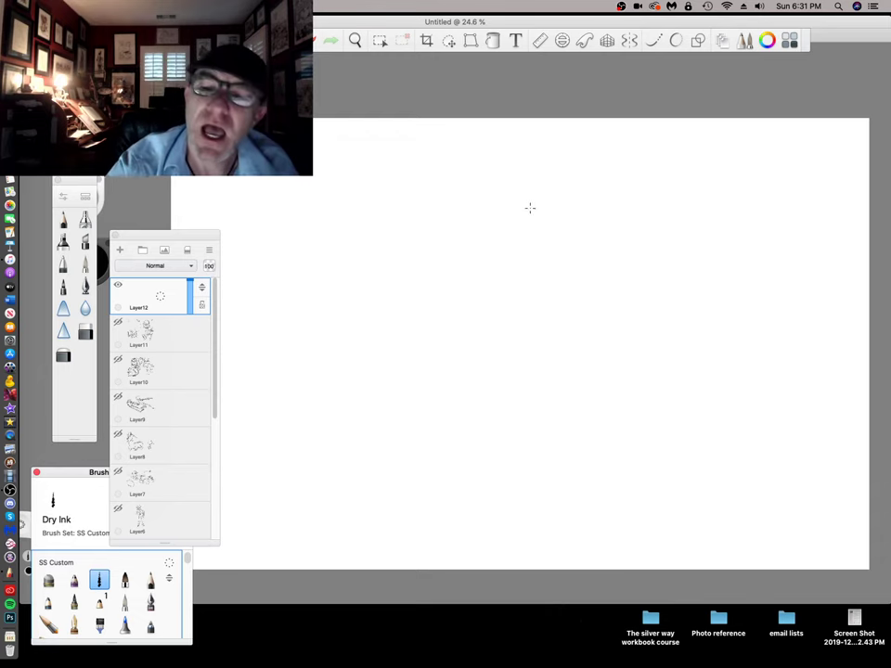
# Sketch a large, slightly tilted oval head in the upper middle of the canvas with repeated loose strokes
pyautogui.moveTo(529, 242)
pyautogui.mouseDown()
pyautogui.moveTo(542, 151)
pyautogui.moveTo(576, 180)
pyautogui.moveTo(622, 181)
pyautogui.mouseUp()
pyautogui.moveTo(522, 223)
pyautogui.mouseDown()
pyautogui.moveTo(525, 249)
pyautogui.moveTo(582, 278)
pyautogui.moveTo(641, 258)
pyautogui.mouseUp()
pyautogui.moveTo(625, 169); pyautogui.dragTo(606, 281)
pyautogui.moveTo(593, 147)
pyautogui.mouseDown()
pyautogui.moveTo(569, 282)
pyautogui.moveTo(611, 280)
pyautogui.mouseUp()
pyautogui.moveTo(513, 213)
pyautogui.mouseDown()
pyautogui.moveTo(598, 284)
pyautogui.moveTo(617, 277)
pyautogui.mouseUp()
pyautogui.moveTo(608, 156); pyautogui.dragTo(608, 282)
pyautogui.moveTo(637, 178); pyautogui.dragTo(642, 258)
pyautogui.moveTo(540, 156); pyautogui.dragTo(513, 269)
pyautogui.moveTo(590, 146); pyautogui.dragTo(516, 260)
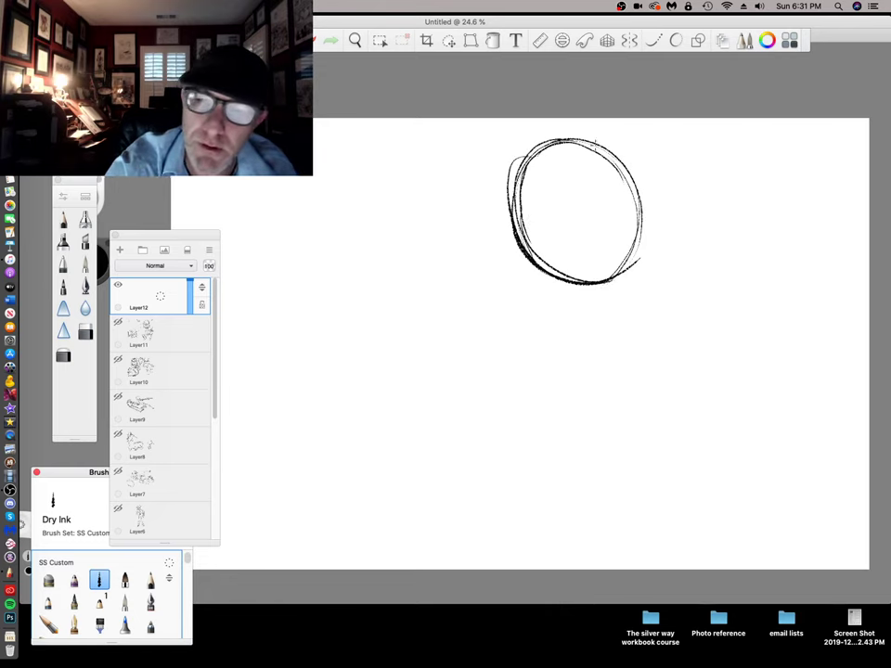
pyautogui.moveTo(620, 159); pyautogui.dragTo(632, 278)
pyautogui.moveTo(518, 238); pyautogui.dragTo(559, 288)
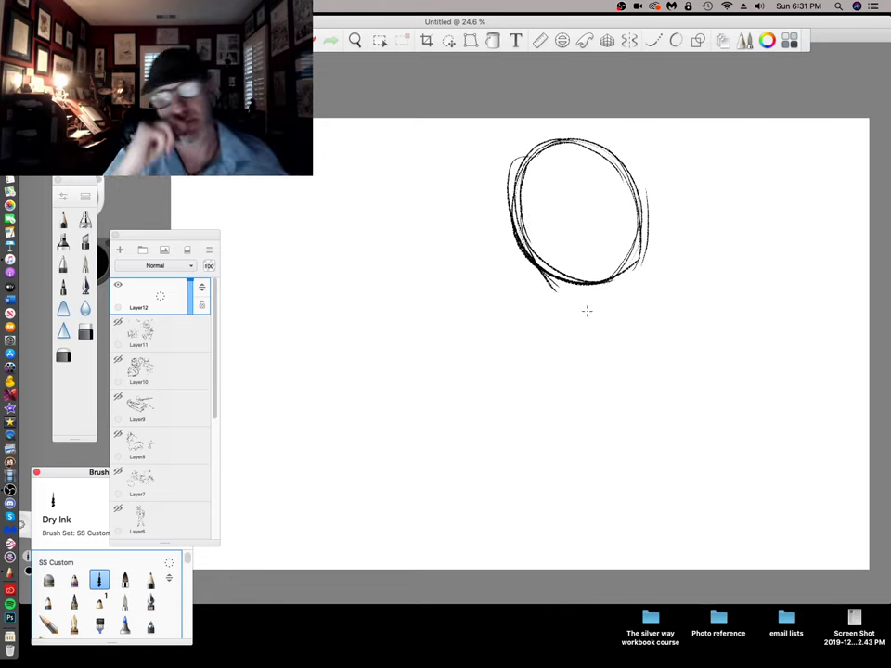
pyautogui.moveTo(642, 221); pyautogui.dragTo(641, 269)
pyautogui.moveTo(642, 224); pyautogui.dragTo(637, 281)
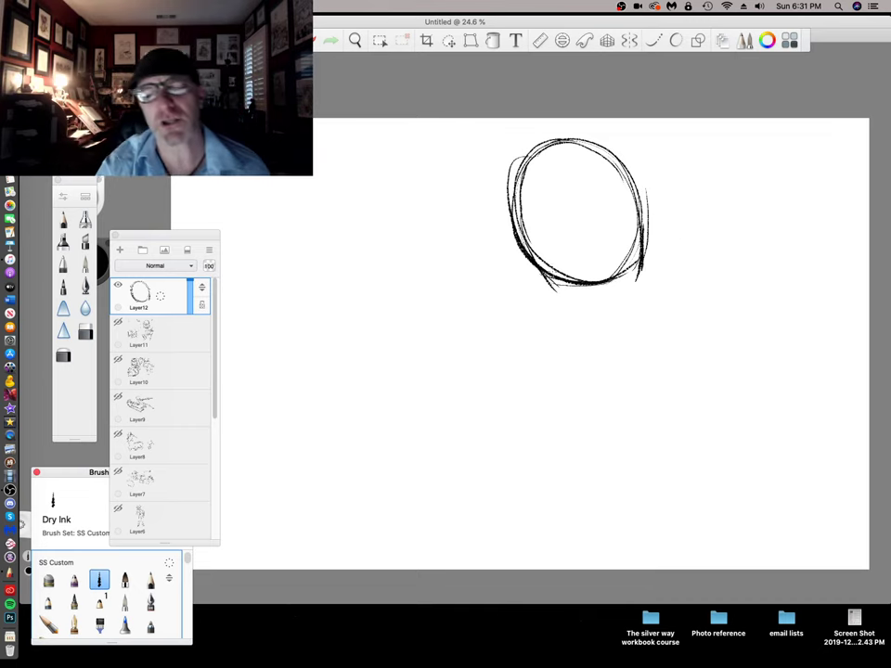
# Loop a collar shape under the head and draw two heavy oval eyes, one overlapping the head's left edge
pyautogui.moveTo(538, 290)
pyautogui.mouseDown()
pyautogui.moveTo(598, 297)
pyautogui.moveTo(653, 272)
pyautogui.moveTo(647, 247)
pyautogui.mouseUp()
pyautogui.moveTo(506, 208)
pyautogui.mouseDown()
pyautogui.moveTo(525, 219)
pyautogui.moveTo(518, 161)
pyautogui.moveTo(532, 203)
pyautogui.mouseUp()
pyautogui.moveTo(546, 159); pyautogui.dragTo(553, 158)
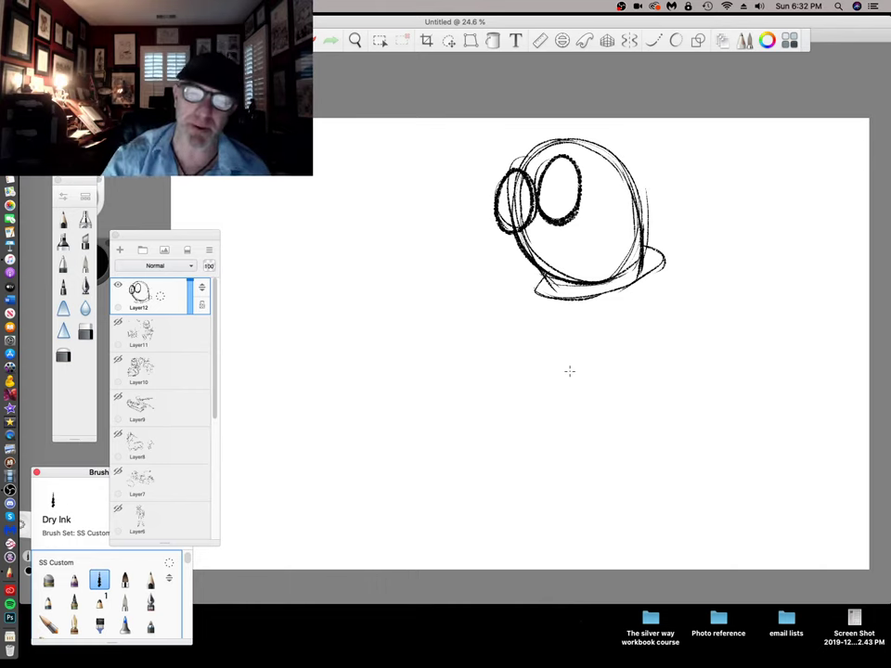
pyautogui.moveTo(536, 185)
pyautogui.mouseDown()
pyautogui.moveTo(584, 181)
pyautogui.moveTo(562, 230)
pyautogui.moveTo(538, 214)
pyautogui.mouseUp()
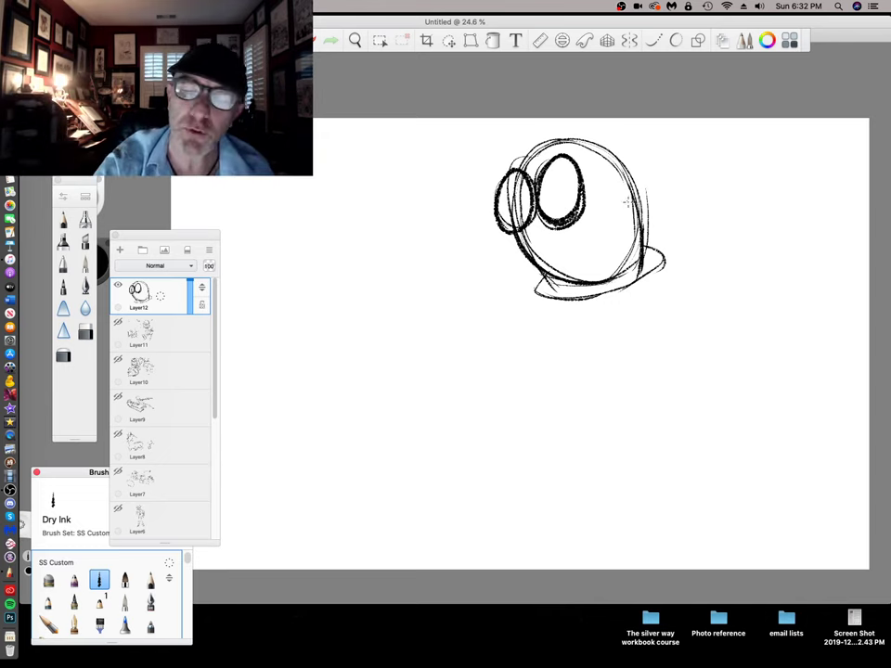
# Draw a long curved smile on the right cheek and add the nose curves with a small loop between the eyes
pyautogui.moveTo(559, 268)
pyautogui.mouseDown()
pyautogui.moveTo(589, 264)
pyautogui.moveTo(600, 215)
pyautogui.moveTo(603, 255)
pyautogui.mouseUp()
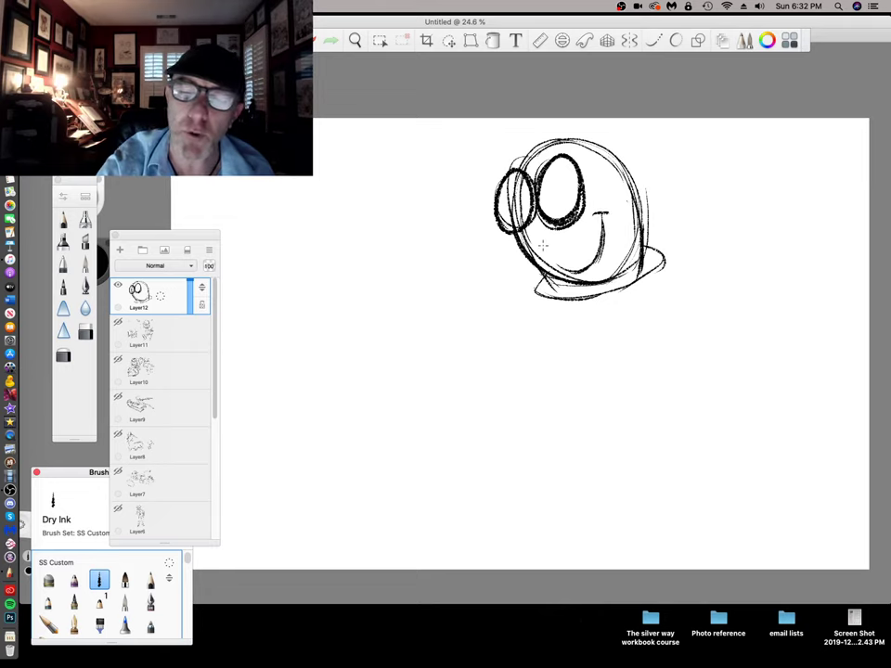
pyautogui.moveTo(551, 243)
pyautogui.mouseDown()
pyautogui.moveTo(558, 260)
pyautogui.moveTo(591, 243)
pyautogui.mouseUp()
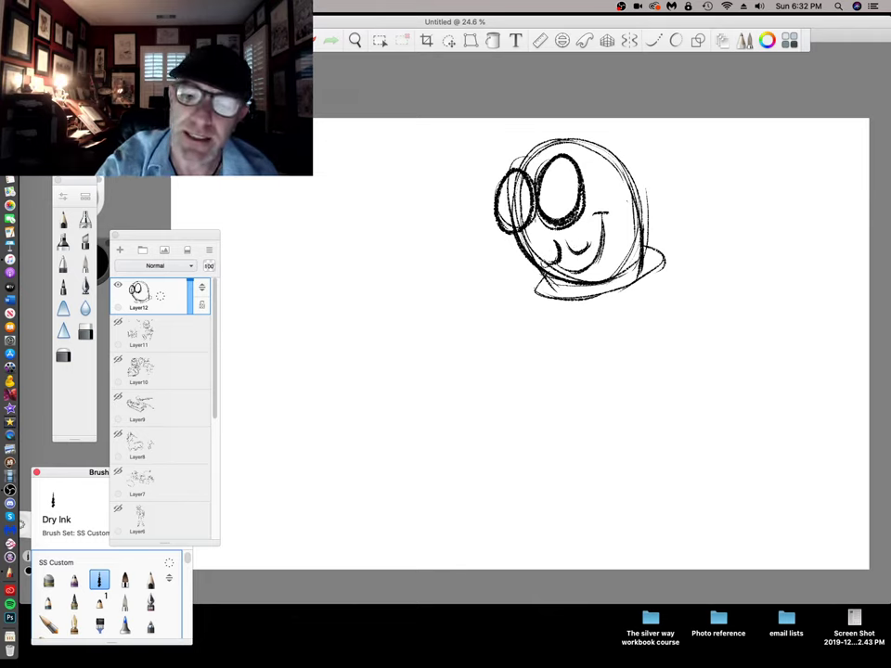
pyautogui.moveTo(534, 219)
pyautogui.mouseDown()
pyautogui.moveTo(521, 223)
pyautogui.moveTo(540, 230)
pyautogui.mouseUp()
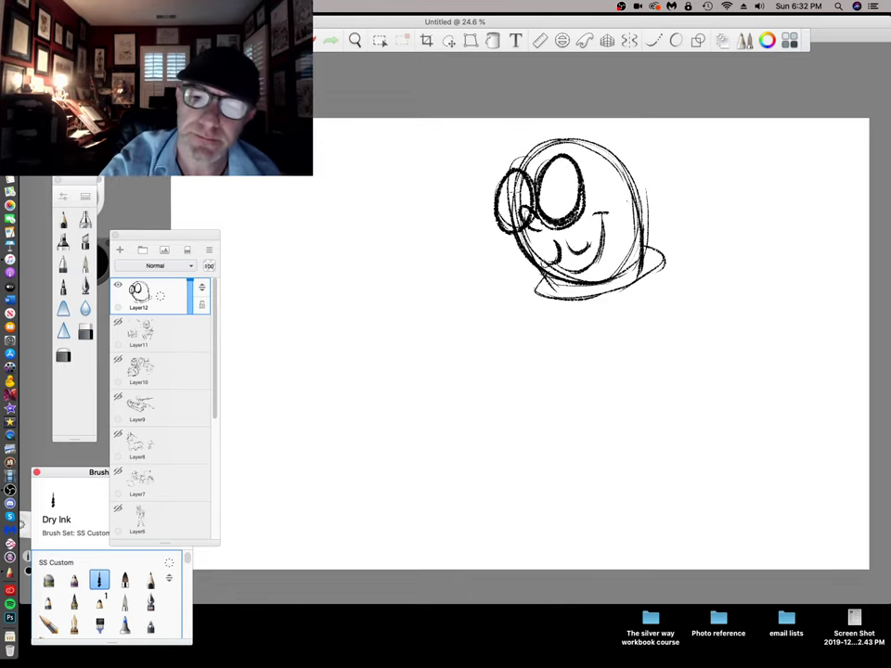
# Fill both eyes with black oval pupils and add teeth inside the smile
pyautogui.moveTo(514, 187); pyautogui.dragTo(507, 220)
pyautogui.moveTo(557, 179)
pyautogui.mouseDown()
pyautogui.moveTo(562, 202)
pyautogui.moveTo(559, 185)
pyautogui.mouseUp()
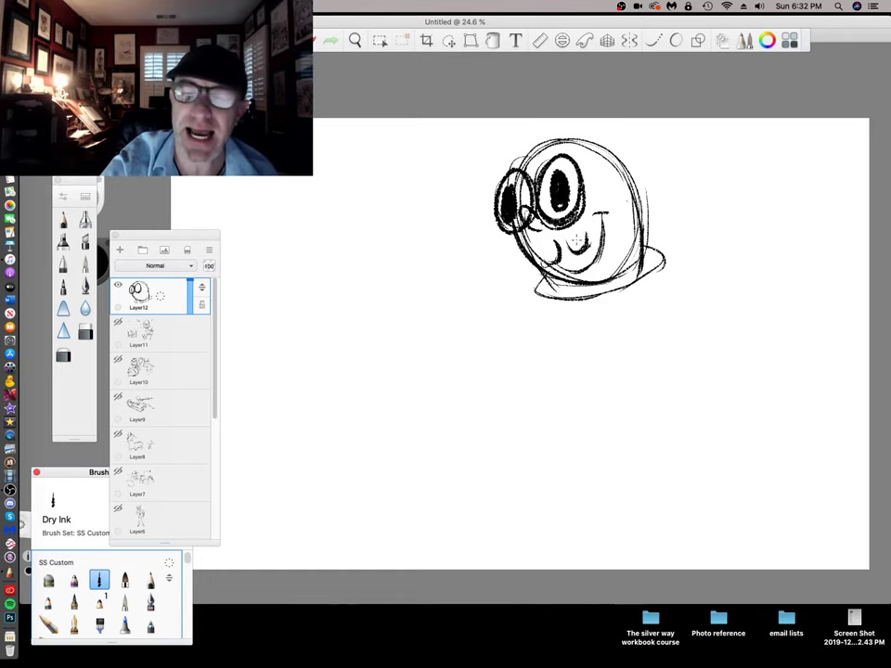
pyautogui.moveTo(569, 235)
pyautogui.mouseDown()
pyautogui.moveTo(591, 236)
pyautogui.moveTo(586, 276)
pyautogui.moveTo(607, 260)
pyautogui.mouseUp()
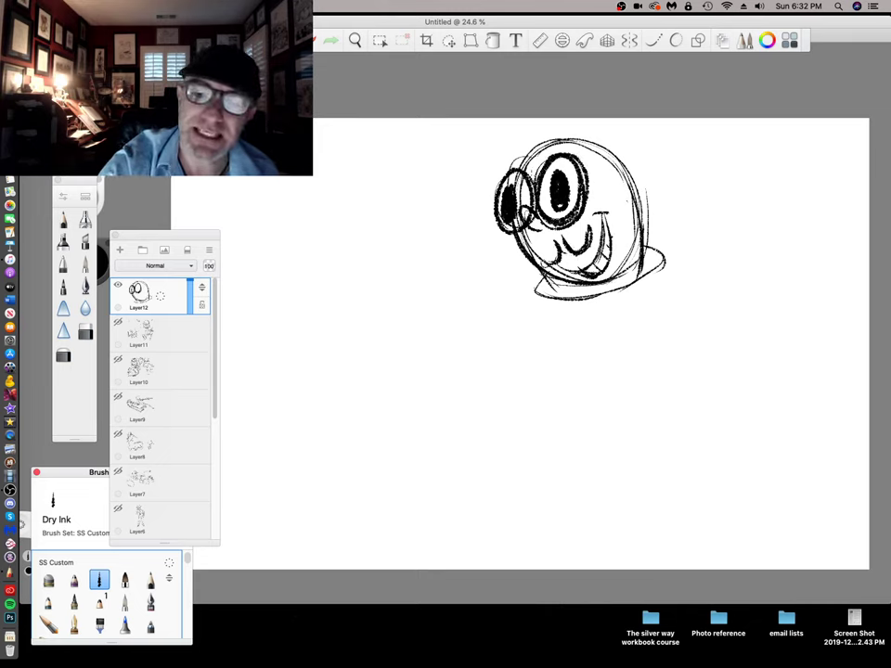
# Build an angular cap with band lines running back from the eye, and scribble short eyebrows above both eyes
pyautogui.moveTo(587, 191); pyautogui.dragTo(658, 189)
pyautogui.moveTo(521, 167)
pyautogui.mouseDown()
pyautogui.moveTo(574, 136)
pyautogui.moveTo(600, 140)
pyautogui.mouseUp()
pyautogui.moveTo(561, 132)
pyautogui.mouseDown()
pyautogui.moveTo(606, 139)
pyautogui.moveTo(627, 155)
pyautogui.mouseUp()
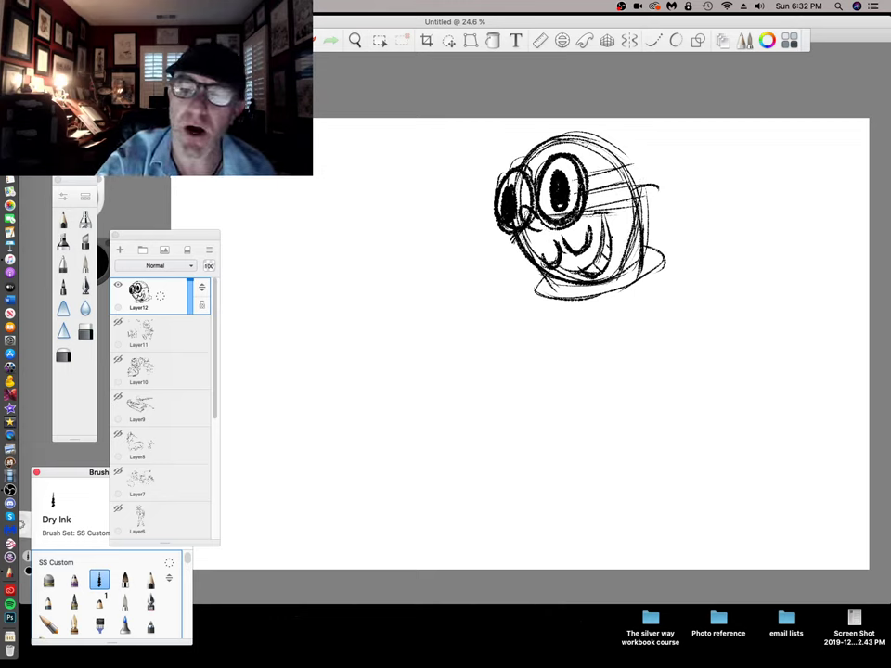
pyautogui.moveTo(543, 147)
pyautogui.mouseDown()
pyautogui.moveTo(592, 120)
pyautogui.moveTo(644, 164)
pyautogui.moveTo(640, 196)
pyautogui.mouseUp()
pyautogui.moveTo(569, 139)
pyautogui.mouseDown()
pyautogui.moveTo(638, 176)
pyautogui.moveTo(631, 180)
pyautogui.mouseUp()
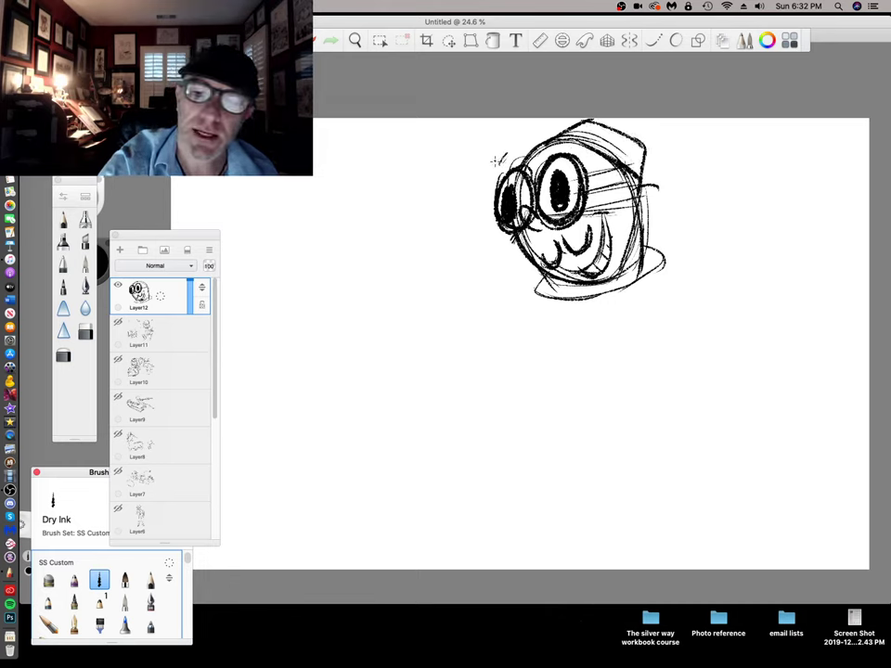
pyautogui.moveTo(496, 160); pyautogui.dragTo(513, 147)
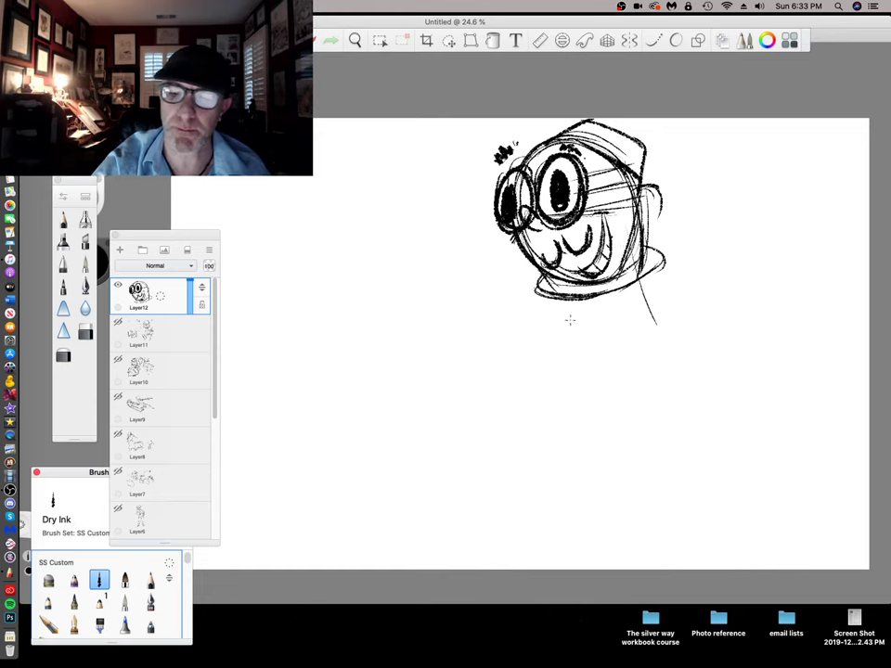
# Sketch a large pear-shaped body widening downward from beneath the collar
pyautogui.moveTo(561, 283)
pyautogui.mouseDown()
pyautogui.moveTo(555, 344)
pyautogui.moveTo(572, 362)
pyautogui.mouseUp()
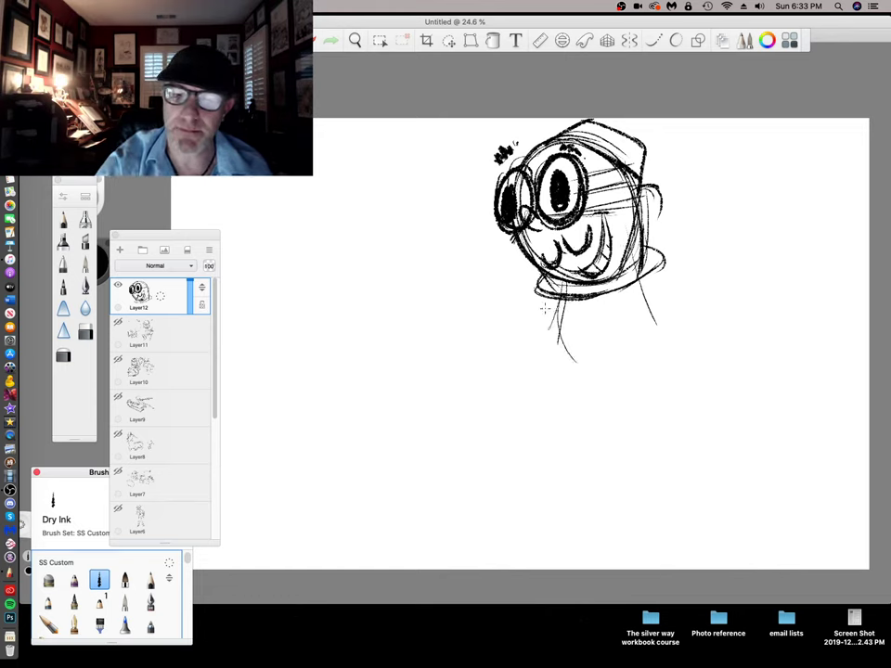
pyautogui.moveTo(546, 309)
pyautogui.mouseDown()
pyautogui.moveTo(501, 376)
pyautogui.moveTo(505, 434)
pyautogui.moveTo(527, 390)
pyautogui.moveTo(570, 453)
pyautogui.mouseUp()
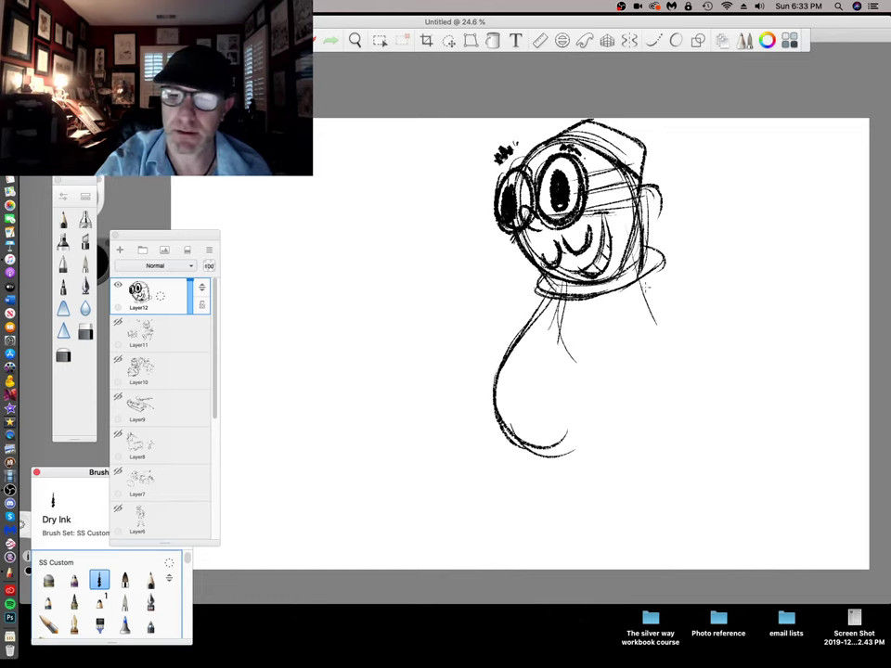
pyautogui.moveTo(650, 297)
pyautogui.mouseDown()
pyautogui.moveTo(666, 397)
pyautogui.moveTo(586, 468)
pyautogui.mouseUp()
# Mark horizontal proportion lines across the top of the head, the collar and the bottom of the body
pyautogui.moveTo(455, 132); pyautogui.dragTo(682, 146)
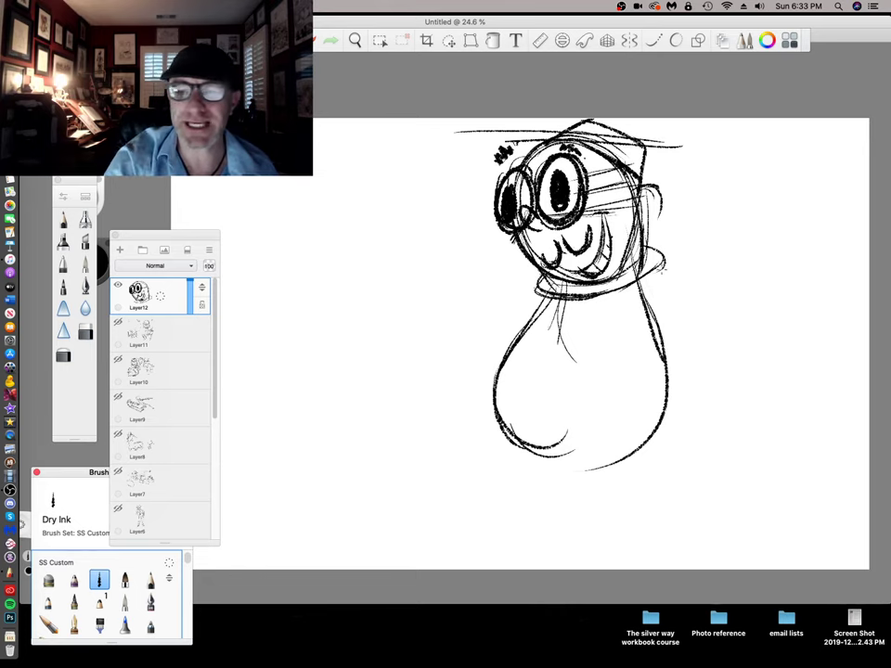
pyautogui.moveTo(468, 295)
pyautogui.mouseDown()
pyautogui.moveTo(667, 300)
pyautogui.moveTo(594, 292)
pyautogui.mouseUp()
pyautogui.moveTo(675, 474)
pyautogui.mouseDown()
pyautogui.moveTo(485, 470)
pyautogui.moveTo(633, 474)
pyautogui.mouseUp()
pyautogui.moveTo(544, 375); pyautogui.dragTo(533, 397)
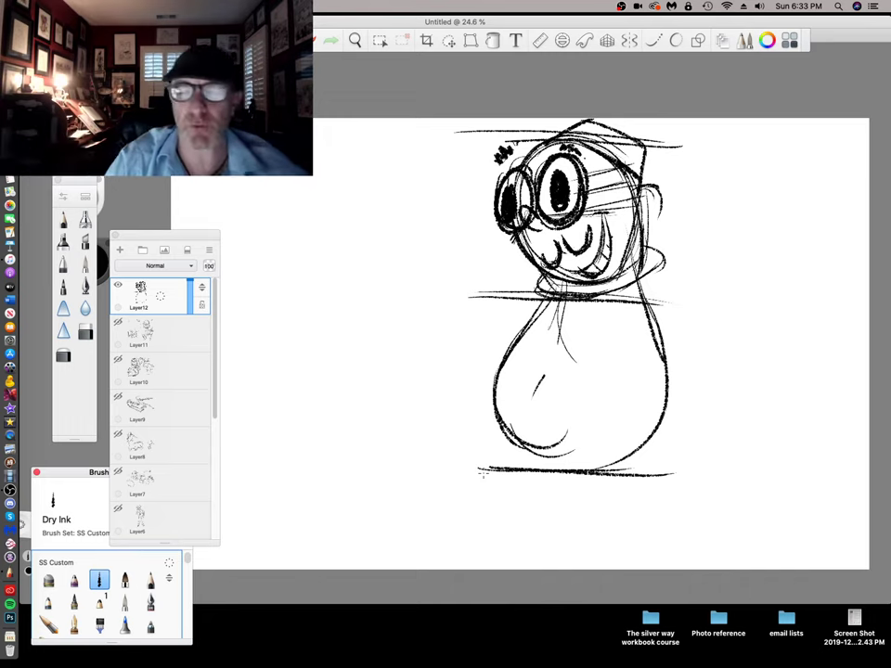
# Restate the body's outer contour on both sides with heavier curves closing along its base
pyautogui.moveTo(487, 372); pyautogui.dragTo(554, 456)
pyautogui.moveTo(481, 434)
pyautogui.mouseDown()
pyautogui.moveTo(559, 473)
pyautogui.moveTo(650, 397)
pyautogui.mouseUp()
pyautogui.moveTo(650, 309)
pyautogui.mouseDown()
pyautogui.moveTo(667, 413)
pyautogui.moveTo(633, 470)
pyautogui.mouseUp()
pyautogui.moveTo(670, 382); pyautogui.dragTo(636, 465)
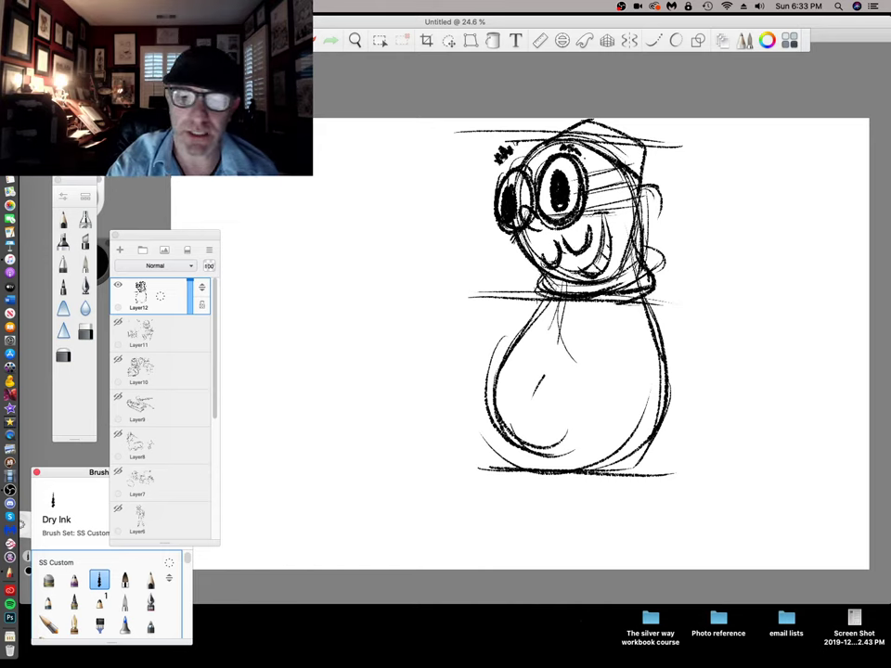
# Draw a bent arm raised out from the left shoulder, with a cuff and a curled hand at face height
pyautogui.moveTo(541, 293); pyautogui.dragTo(480, 296)
pyautogui.moveTo(538, 313)
pyautogui.mouseDown()
pyautogui.moveTo(477, 303)
pyautogui.moveTo(485, 336)
pyautogui.mouseUp()
pyautogui.moveTo(454, 302)
pyautogui.mouseDown()
pyautogui.moveTo(495, 296)
pyautogui.moveTo(467, 304)
pyautogui.moveTo(464, 232)
pyautogui.moveTo(442, 228)
pyautogui.moveTo(420, 246)
pyautogui.moveTo(461, 249)
pyautogui.moveTo(441, 248)
pyautogui.moveTo(436, 259)
pyautogui.moveTo(448, 265)
pyautogui.mouseUp()
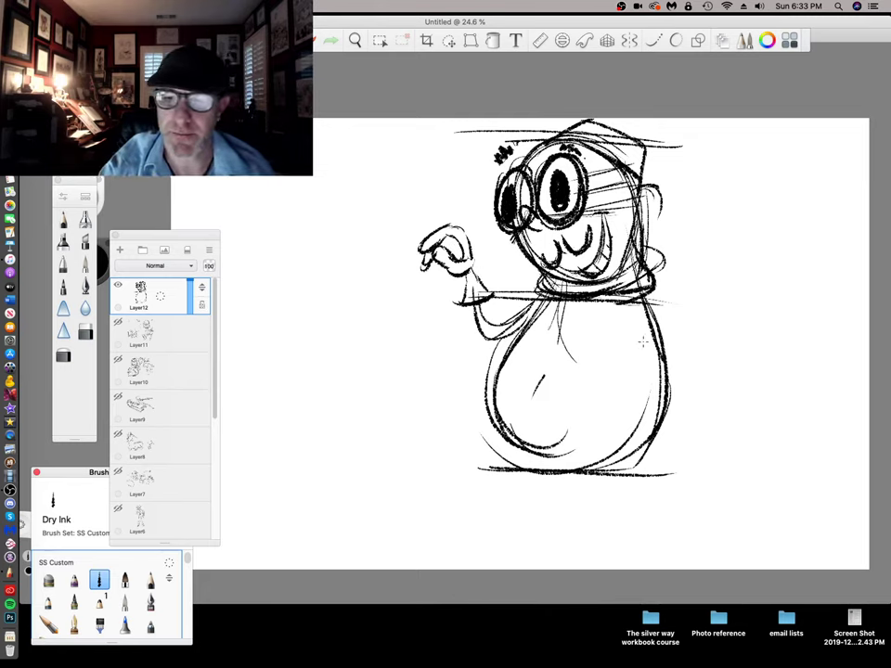
# Draw a second curled, gloved hand in front of the chest with its fingers pinched to the left
pyautogui.moveTo(594, 326)
pyautogui.mouseDown()
pyautogui.moveTo(597, 346)
pyautogui.moveTo(557, 344)
pyautogui.mouseUp()
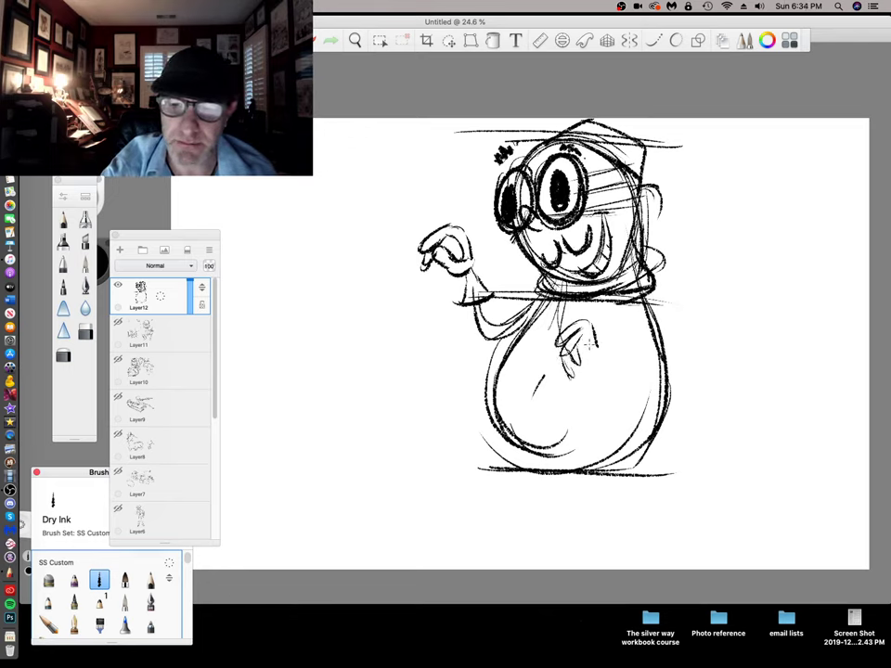
pyautogui.moveTo(436, 253); pyautogui.dragTo(442, 269)
pyautogui.moveTo(582, 374)
pyautogui.mouseDown()
pyautogui.moveTo(594, 360)
pyautogui.moveTo(593, 379)
pyautogui.mouseUp()
pyautogui.moveTo(422, 278)
pyautogui.mouseDown()
pyautogui.moveTo(410, 261)
pyautogui.moveTo(429, 273)
pyautogui.moveTo(414, 258)
pyautogui.moveTo(442, 258)
pyautogui.mouseUp()
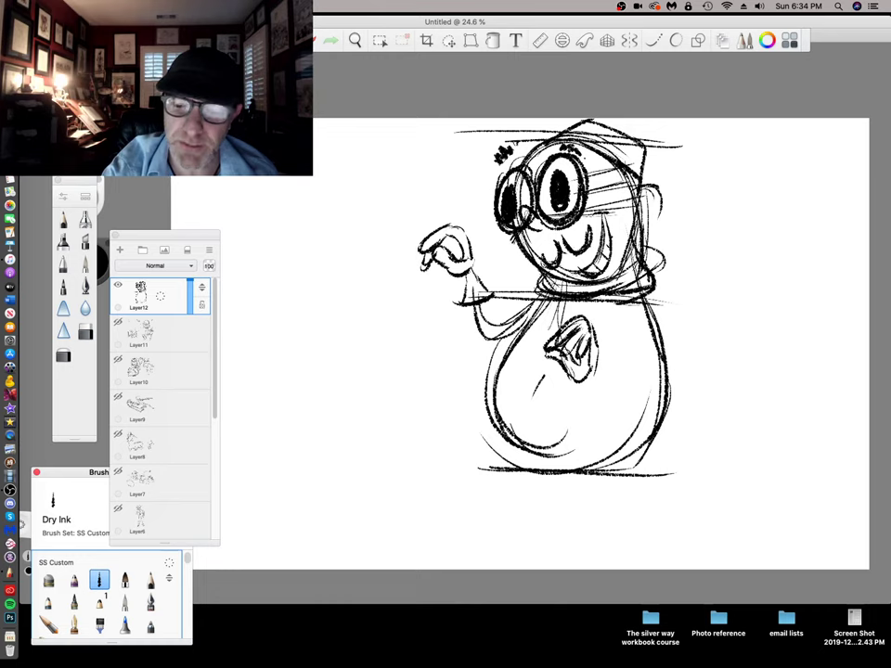
# Connect the chest hand to the right shoulder with a cuff, a forearm and a bent elbow outside the body
pyautogui.moveTo(586, 375)
pyautogui.mouseDown()
pyautogui.moveTo(613, 381)
pyautogui.moveTo(641, 355)
pyautogui.mouseUp()
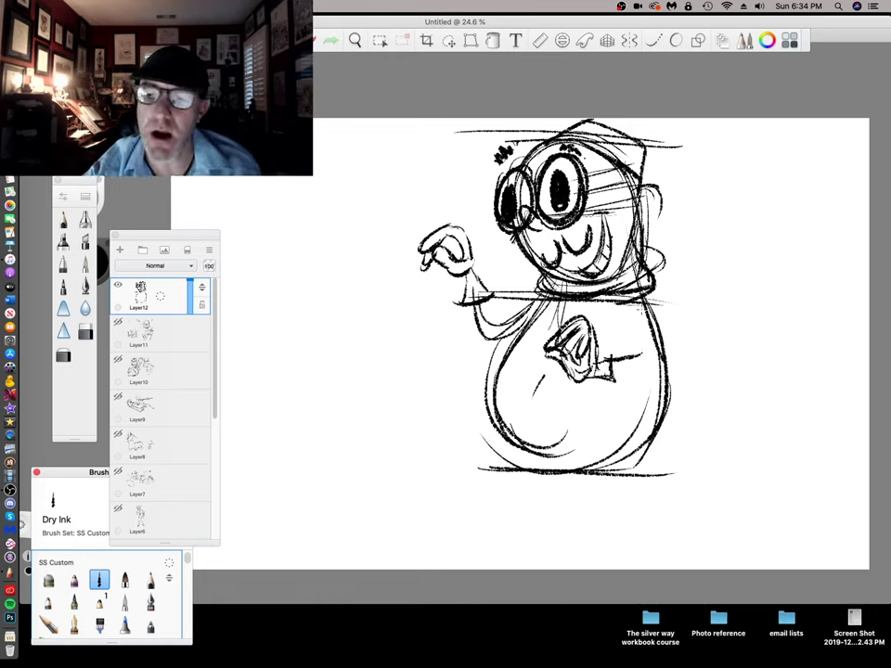
pyautogui.moveTo(479, 229); pyautogui.dragTo(510, 264)
pyautogui.moveTo(486, 234); pyautogui.dragTo(518, 282)
pyautogui.moveTo(496, 262)
pyautogui.mouseDown()
pyautogui.moveTo(463, 273)
pyautogui.moveTo(494, 268)
pyautogui.moveTo(498, 282)
pyautogui.mouseUp()
pyautogui.moveTo(474, 227)
pyautogui.mouseDown()
pyautogui.moveTo(479, 256)
pyautogui.moveTo(461, 319)
pyautogui.mouseUp()
pyautogui.moveTo(464, 246); pyautogui.dragTo(465, 319)
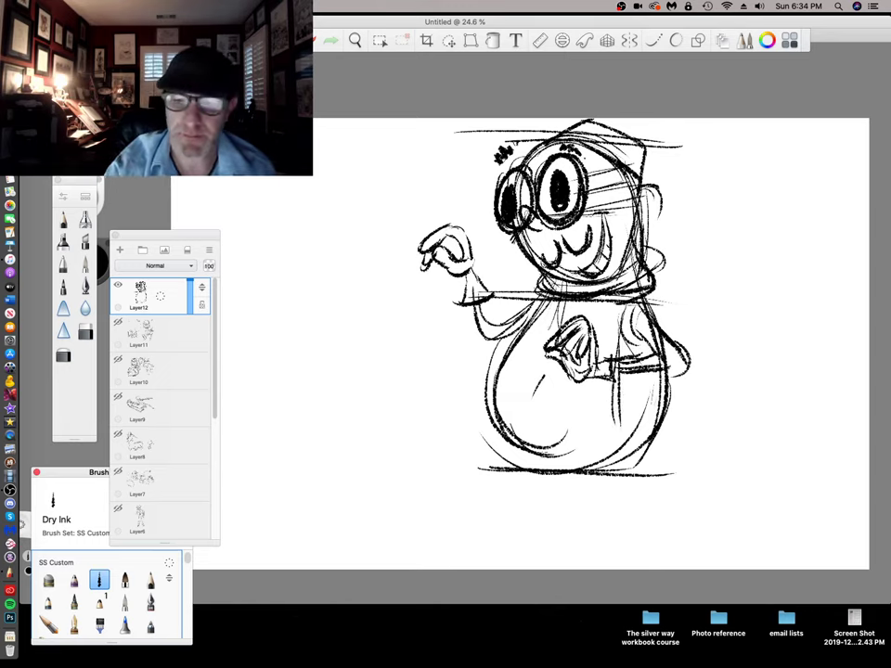
# Curve a waistline across the belly and draw a thin left leg ending in a small curled shoe
pyautogui.moveTo(493, 387)
pyautogui.mouseDown()
pyautogui.moveTo(628, 388)
pyautogui.moveTo(617, 399)
pyautogui.moveTo(685, 375)
pyautogui.mouseUp()
pyautogui.moveTo(525, 450); pyautogui.dragTo(573, 486)
pyautogui.moveTo(535, 449); pyautogui.dragTo(582, 490)
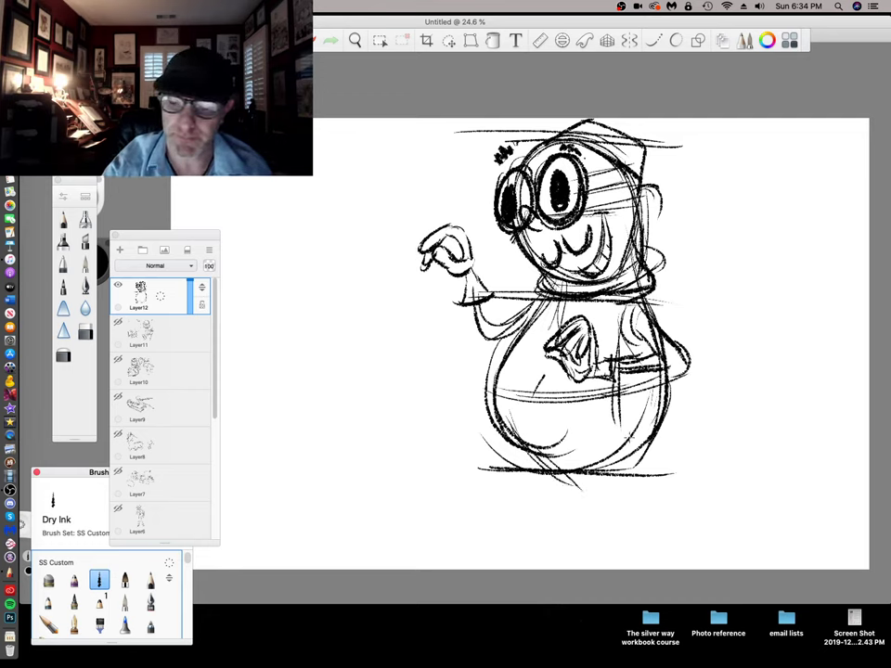
pyautogui.moveTo(618, 404); pyautogui.dragTo(633, 479)
pyautogui.moveTo(547, 458)
pyautogui.mouseDown()
pyautogui.moveTo(578, 492)
pyautogui.moveTo(571, 493)
pyautogui.mouseUp()
pyautogui.moveTo(548, 452)
pyautogui.mouseDown()
pyautogui.moveTo(577, 501)
pyautogui.moveTo(588, 483)
pyautogui.moveTo(582, 507)
pyautogui.mouseUp()
pyautogui.moveTo(577, 485); pyautogui.dragTo(585, 514)
pyautogui.moveTo(585, 514)
pyautogui.mouseDown()
pyautogui.moveTo(548, 507)
pyautogui.moveTo(586, 515)
pyautogui.mouseUp()
# Draw the thin right leg with its small shoe and add heavy coat-hem lines along the bottom of the body
pyautogui.moveTo(631, 472); pyautogui.dragTo(641, 508)
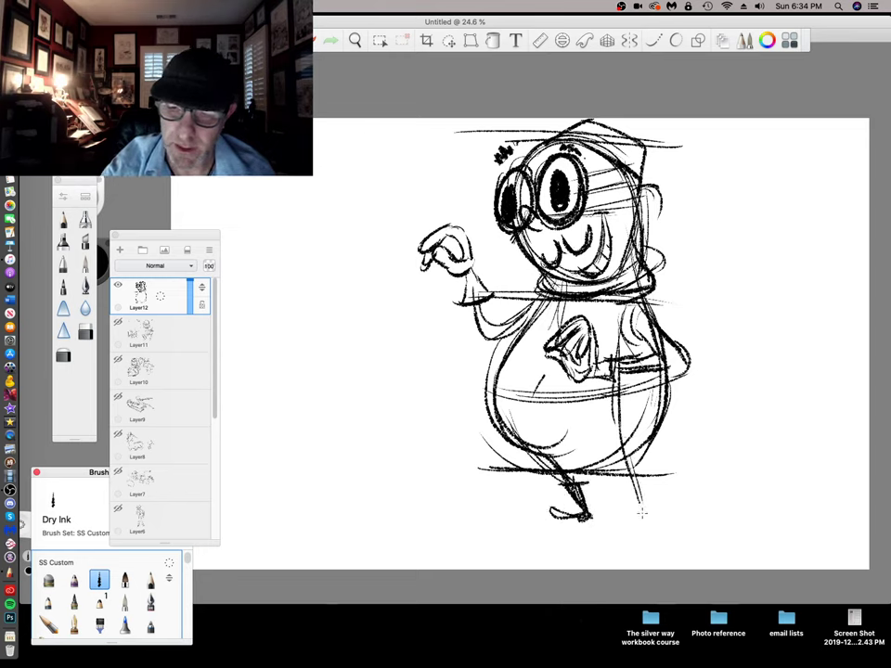
pyautogui.moveTo(619, 453); pyautogui.dragTo(625, 496)
pyautogui.moveTo(506, 433); pyautogui.dragTo(508, 473)
pyautogui.moveTo(492, 466)
pyautogui.mouseDown()
pyautogui.moveTo(640, 471)
pyautogui.moveTo(661, 486)
pyautogui.moveTo(619, 374)
pyautogui.mouseUp()
pyautogui.moveTo(628, 478)
pyautogui.mouseDown()
pyautogui.moveTo(636, 517)
pyautogui.moveTo(650, 525)
pyautogui.mouseUp()
pyautogui.moveTo(632, 490); pyautogui.dragTo(644, 523)
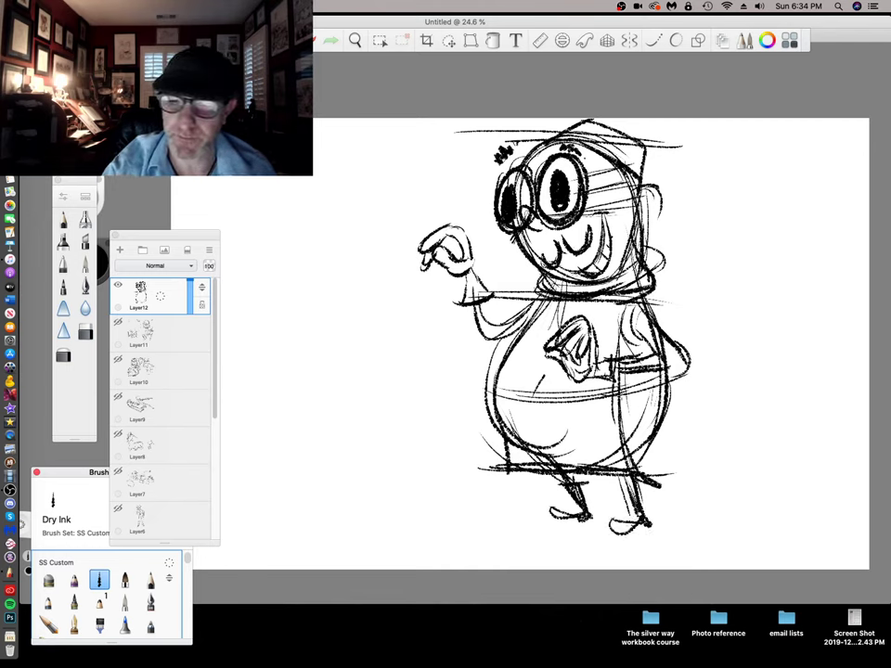
# Darken the outlines of the raised arm, the collar and the ear
pyautogui.moveTo(463, 298); pyautogui.dragTo(495, 290)
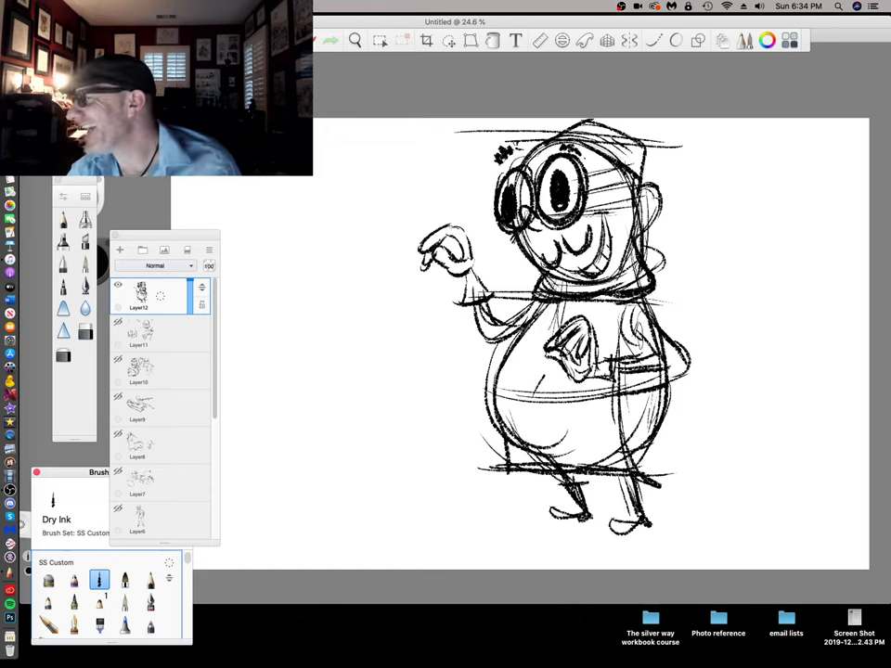
pyautogui.press('Tab')
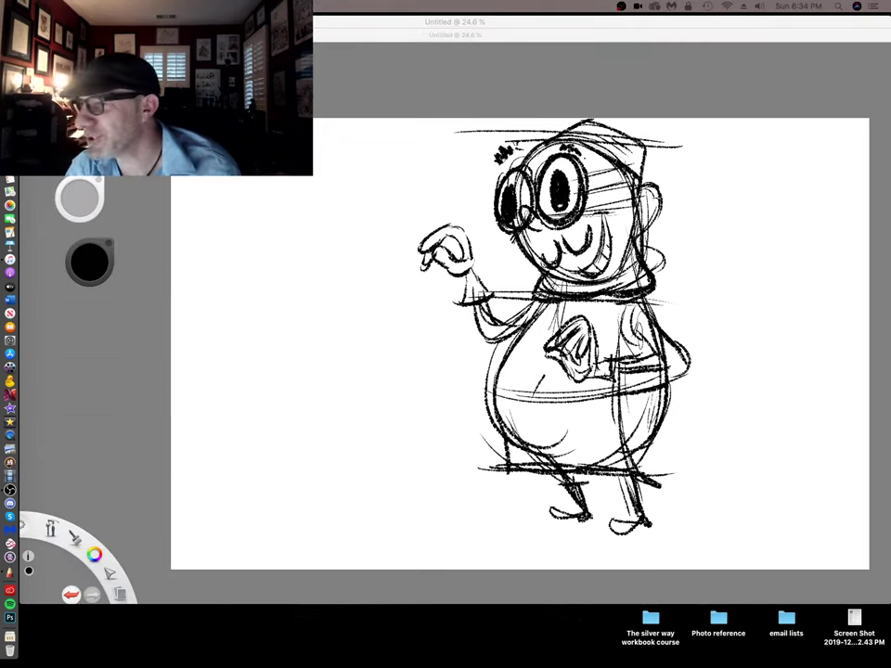
pyautogui.press('Tab')
pyautogui.press('Tab')
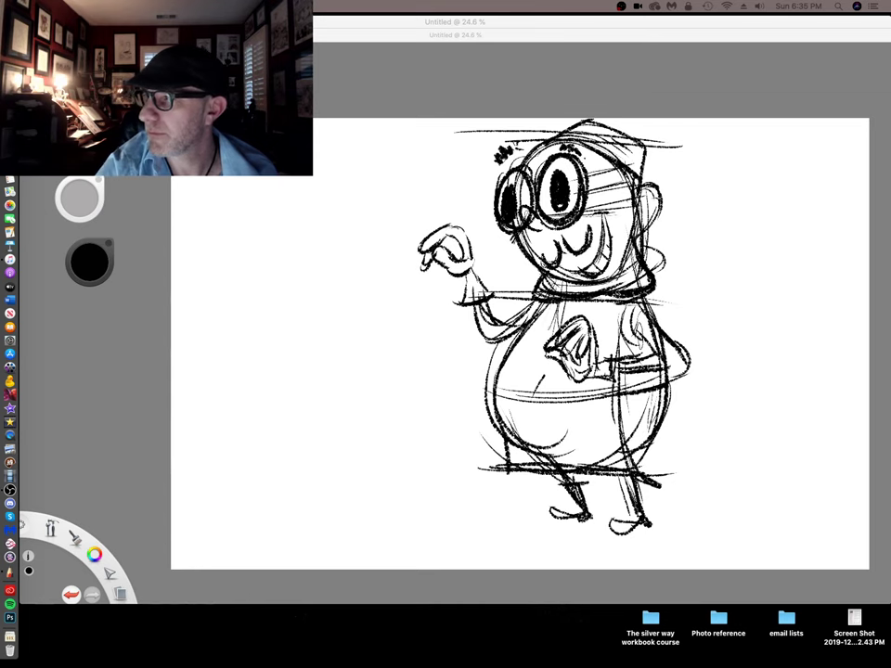
pyautogui.press('Tab')
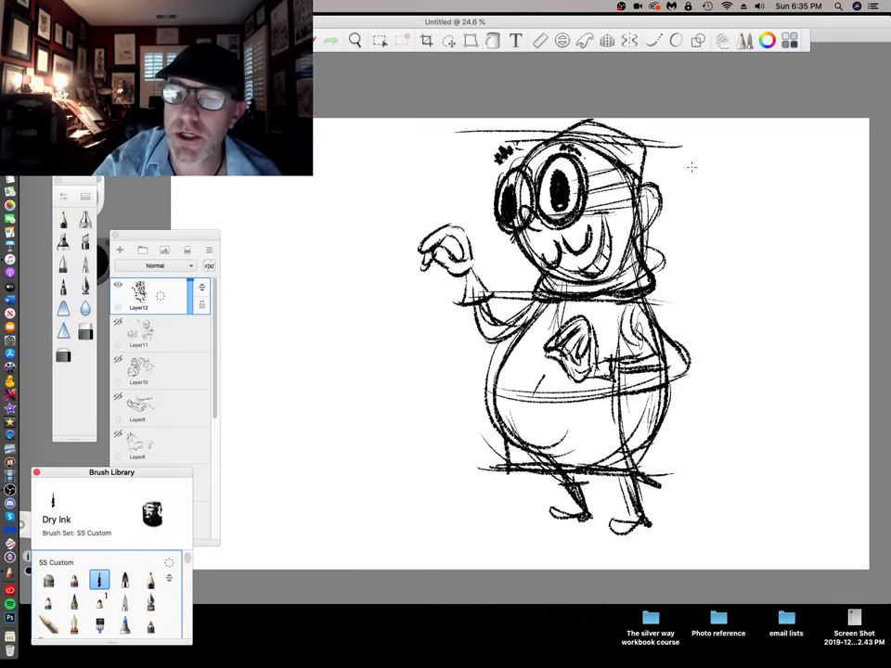
# Hand-letter "DR PIMPLE POPPER" on three lines to the right of the character's head and underline it
pyautogui.moveTo(682, 156); pyautogui.dragTo(684, 179)
pyautogui.moveTo(705, 158)
pyautogui.mouseDown()
pyautogui.moveTo(704, 178)
pyautogui.moveTo(719, 175)
pyautogui.moveTo(687, 199)
pyautogui.moveTo(696, 214)
pyautogui.moveTo(746, 212)
pyautogui.mouseUp()
pyautogui.moveTo(754, 186); pyautogui.dragTo(768, 202)
pyautogui.moveTo(678, 232)
pyautogui.mouseDown()
pyautogui.moveTo(680, 260)
pyautogui.moveTo(680, 246)
pyautogui.mouseUp()
pyautogui.moveTo(703, 237); pyautogui.dragTo(720, 258)
pyautogui.moveTo(720, 232); pyautogui.dragTo(735, 251)
pyautogui.moveTo(734, 230); pyautogui.dragTo(736, 240)
pyautogui.moveTo(749, 229)
pyautogui.mouseDown()
pyautogui.moveTo(752, 245)
pyautogui.moveTo(757, 235)
pyautogui.mouseUp()
pyautogui.moveTo(751, 245); pyautogui.dragTo(761, 241)
pyautogui.moveTo(762, 228); pyautogui.dragTo(763, 241)
pyautogui.moveTo(762, 228); pyautogui.dragTo(778, 236)
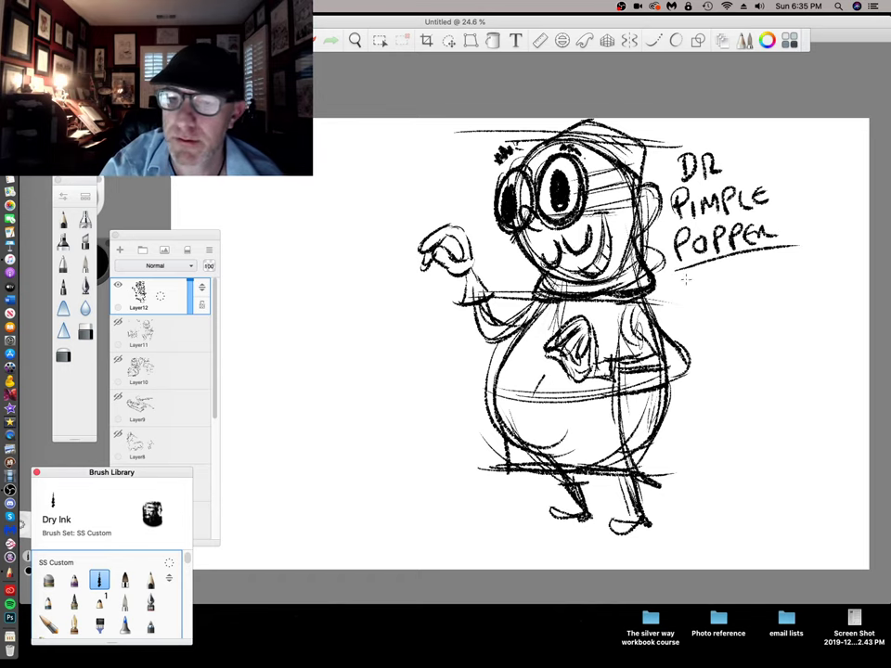
# Add a second underline beneath the caption and replace the doctor's smile with a strapped face mask bearing a round valve
pyautogui.moveTo(675, 277); pyautogui.dragTo(800, 248)
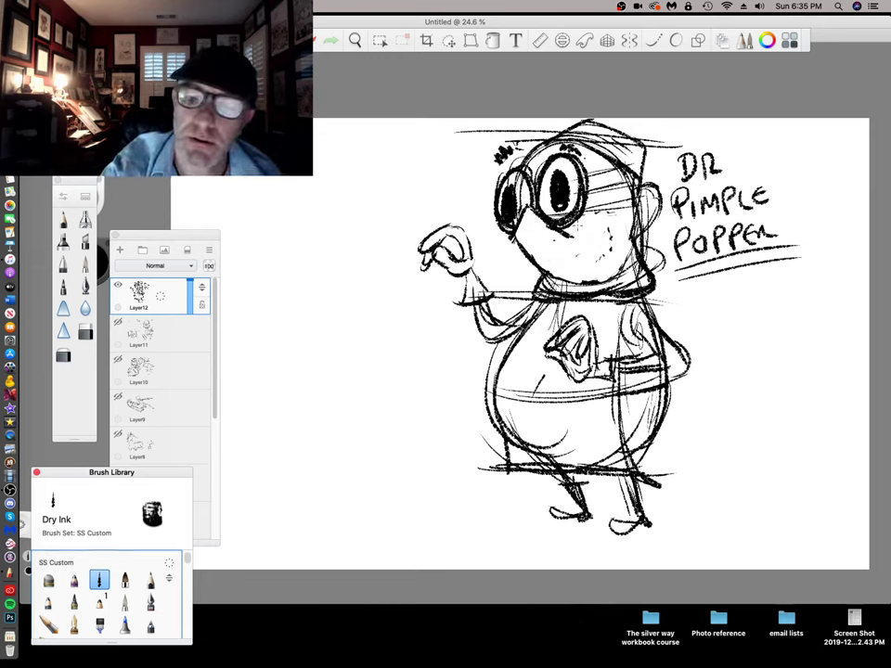
pyautogui.moveTo(573, 231)
pyautogui.mouseDown()
pyautogui.moveTo(647, 169)
pyautogui.moveTo(589, 219)
pyautogui.moveTo(605, 259)
pyautogui.mouseUp()
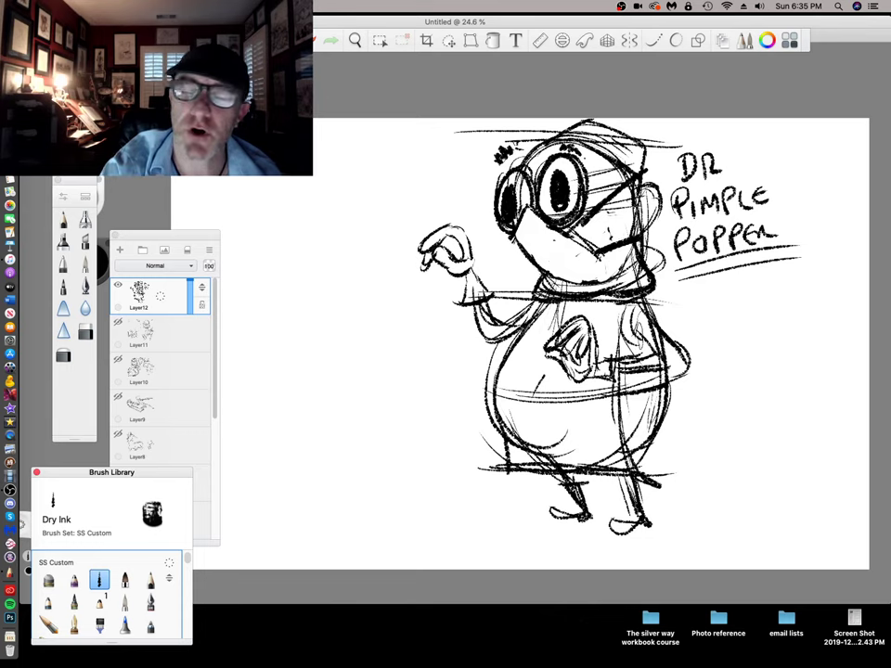
pyautogui.moveTo(529, 245)
pyautogui.mouseDown()
pyautogui.moveTo(526, 234)
pyautogui.moveTo(541, 240)
pyautogui.moveTo(534, 239)
pyautogui.mouseUp()
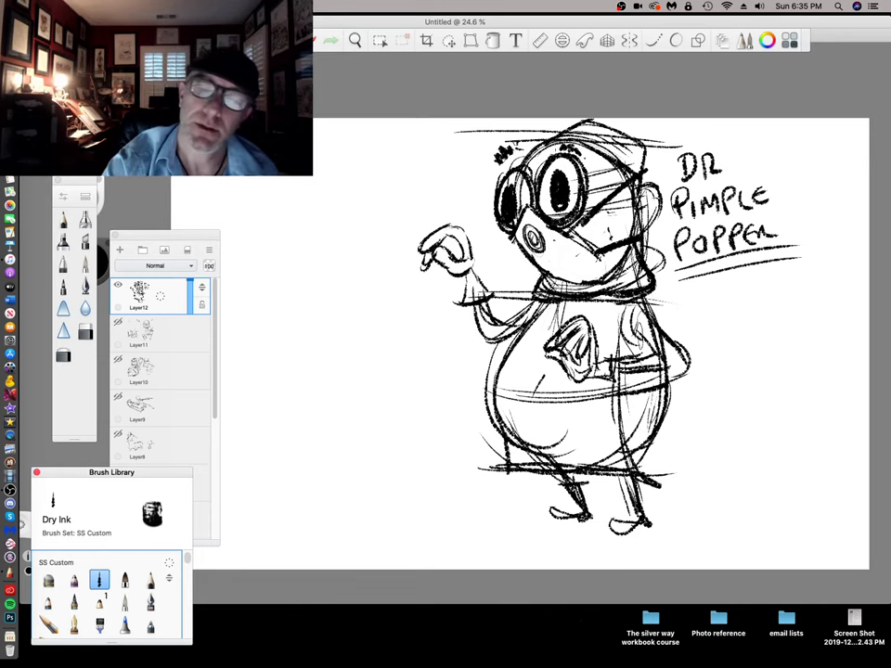
# Thicken the rim of the doctor's far round eyeglass lens and draw a heavy temple arm back to the ear
pyautogui.moveTo(512, 170)
pyautogui.mouseDown()
pyautogui.moveTo(495, 223)
pyautogui.moveTo(507, 235)
pyautogui.mouseUp()
pyautogui.moveTo(525, 168)
pyautogui.mouseDown()
pyautogui.moveTo(492, 217)
pyautogui.moveTo(507, 232)
pyautogui.mouseUp()
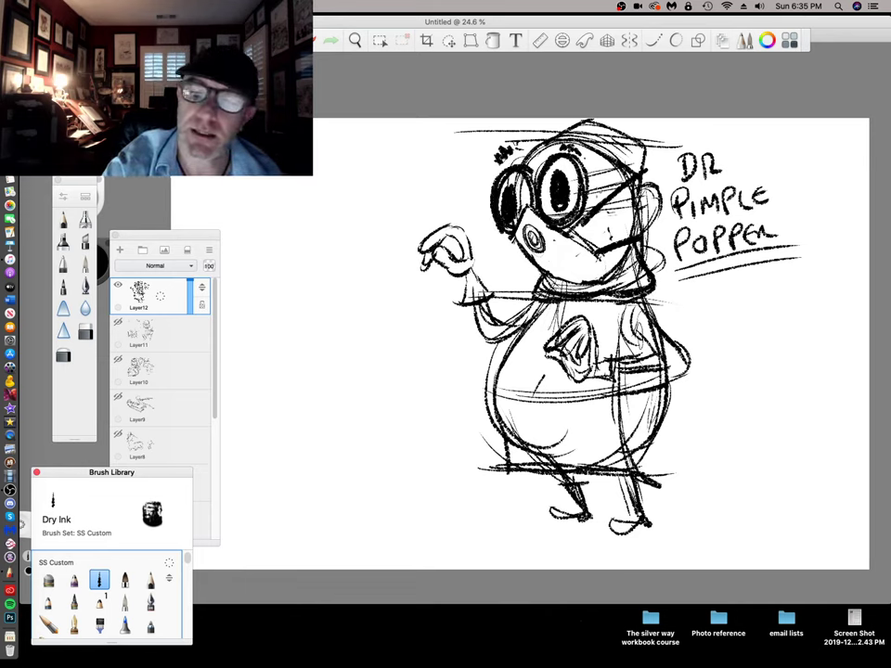
pyautogui.moveTo(587, 192); pyautogui.dragTo(664, 177)
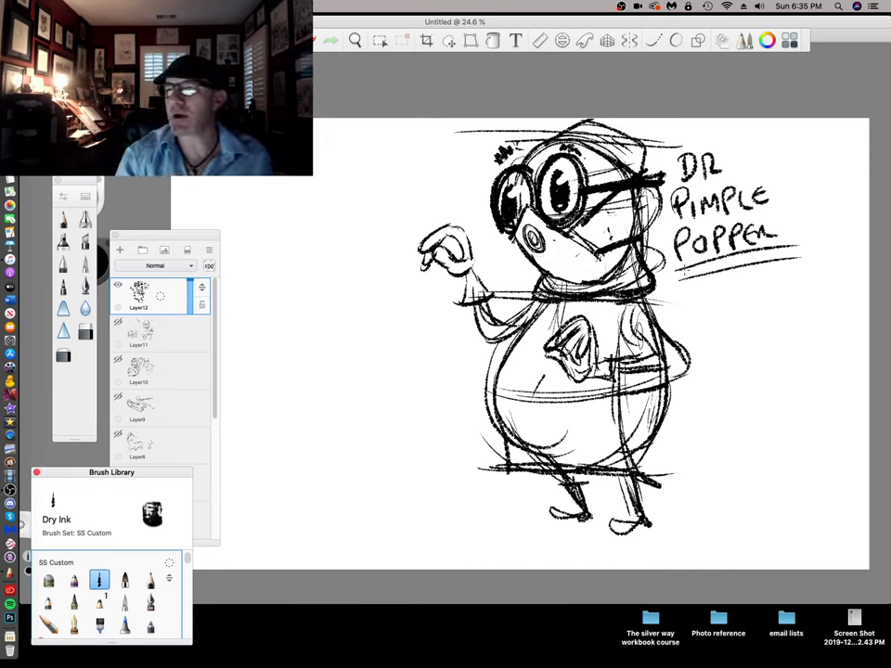
# Sketch a large reclining pear-shaped rat body beside the doctor's feet, tapering to a raised pointed snout
pyautogui.moveTo(455, 22); pyautogui.dragTo(456, 23)
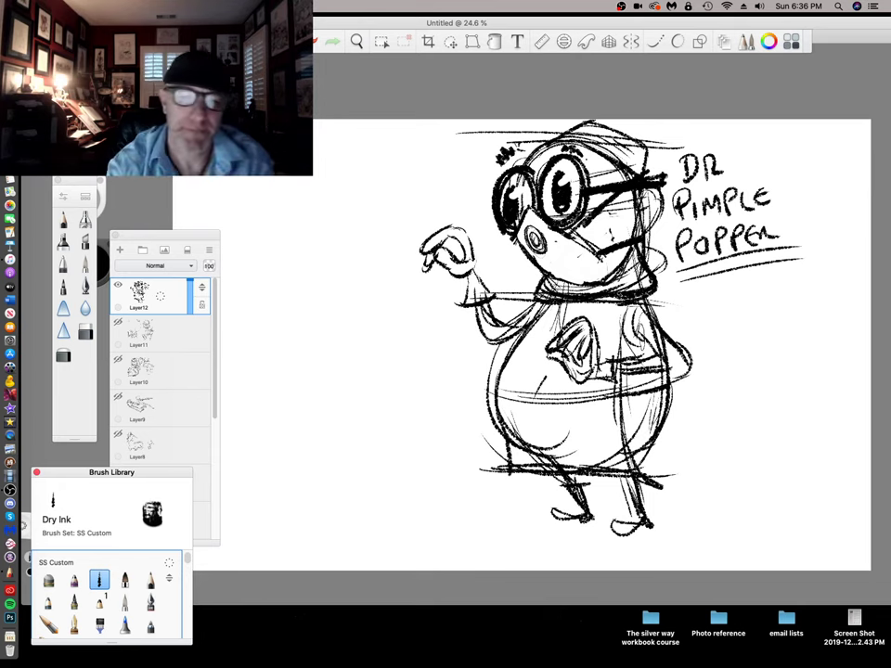
pyautogui.moveTo(382, 17); pyautogui.dragTo(394, 17)
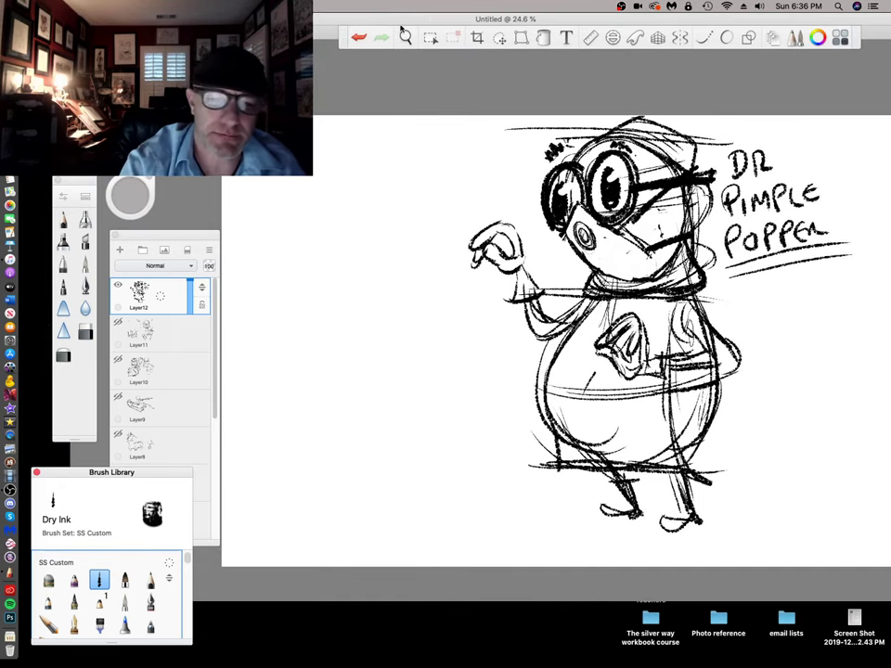
pyautogui.moveTo(259, 396)
pyautogui.mouseDown()
pyautogui.moveTo(267, 346)
pyautogui.moveTo(306, 371)
pyautogui.moveTo(317, 387)
pyautogui.moveTo(282, 473)
pyautogui.moveTo(290, 454)
pyautogui.moveTo(304, 485)
pyautogui.moveTo(354, 501)
pyautogui.mouseUp()
pyautogui.moveTo(318, 388)
pyautogui.mouseDown()
pyautogui.moveTo(448, 396)
pyautogui.moveTo(507, 436)
pyautogui.moveTo(497, 508)
pyautogui.mouseUp()
pyautogui.moveTo(329, 489)
pyautogui.mouseDown()
pyautogui.moveTo(412, 529)
pyautogui.moveTo(461, 513)
pyautogui.mouseUp()
pyautogui.moveTo(320, 493); pyautogui.dragTo(475, 514)
pyautogui.moveTo(407, 530); pyautogui.dragTo(509, 410)
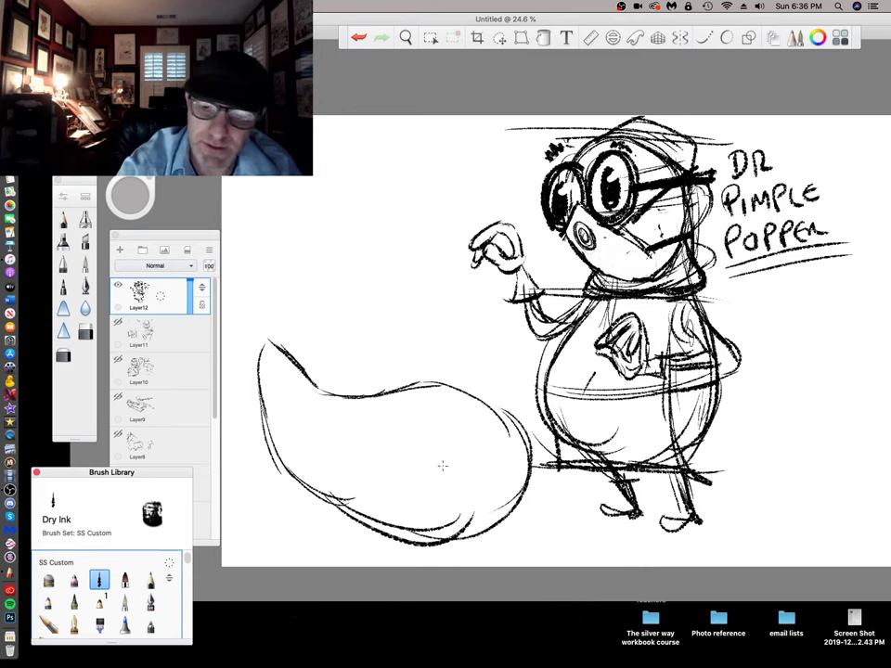
# Draw the reclining rat's rounded haunch, its small curled feet on the belly and two small front paws
pyautogui.moveTo(401, 493)
pyautogui.mouseDown()
pyautogui.moveTo(387, 492)
pyautogui.moveTo(434, 456)
pyautogui.moveTo(466, 477)
pyautogui.moveTo(438, 422)
pyautogui.moveTo(447, 428)
pyautogui.moveTo(436, 444)
pyautogui.moveTo(449, 455)
pyautogui.mouseUp()
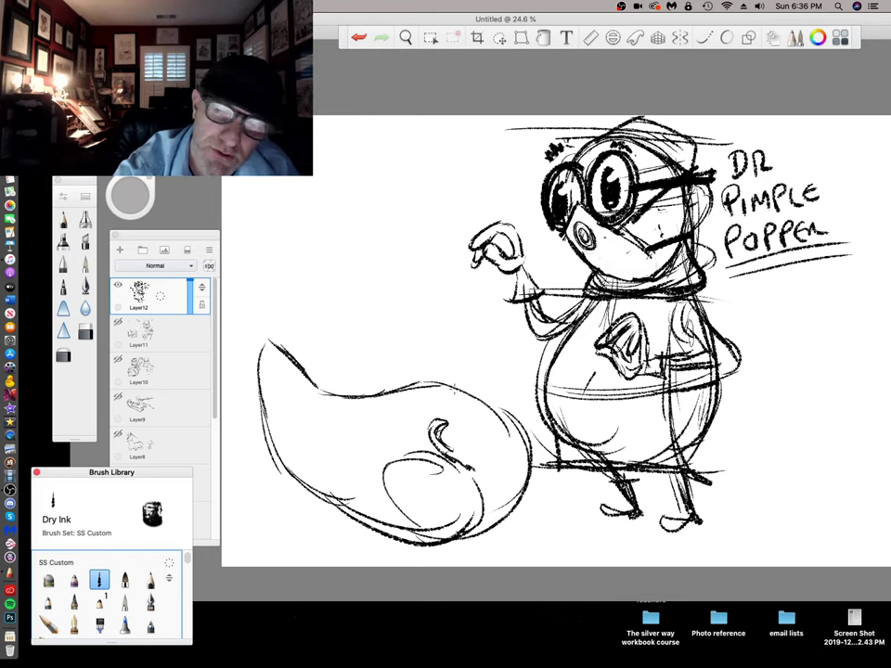
pyautogui.moveTo(475, 409)
pyautogui.mouseDown()
pyautogui.moveTo(438, 390)
pyautogui.moveTo(475, 422)
pyautogui.moveTo(435, 394)
pyautogui.moveTo(475, 420)
pyautogui.mouseUp()
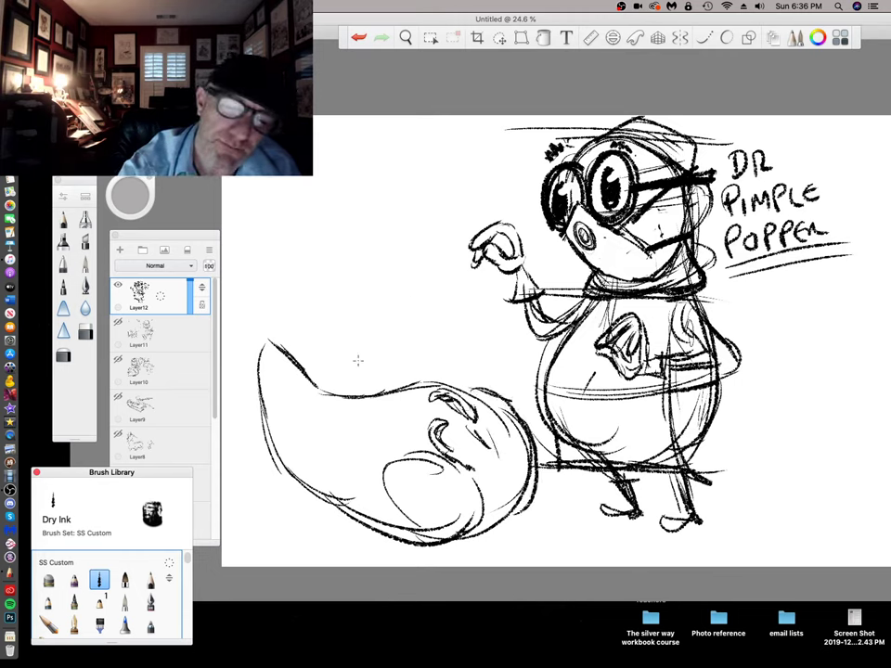
pyautogui.moveTo(299, 434)
pyautogui.mouseDown()
pyautogui.moveTo(294, 468)
pyautogui.moveTo(322, 479)
pyautogui.moveTo(326, 444)
pyautogui.moveTo(343, 434)
pyautogui.moveTo(324, 436)
pyautogui.moveTo(336, 451)
pyautogui.moveTo(333, 468)
pyautogui.mouseUp()
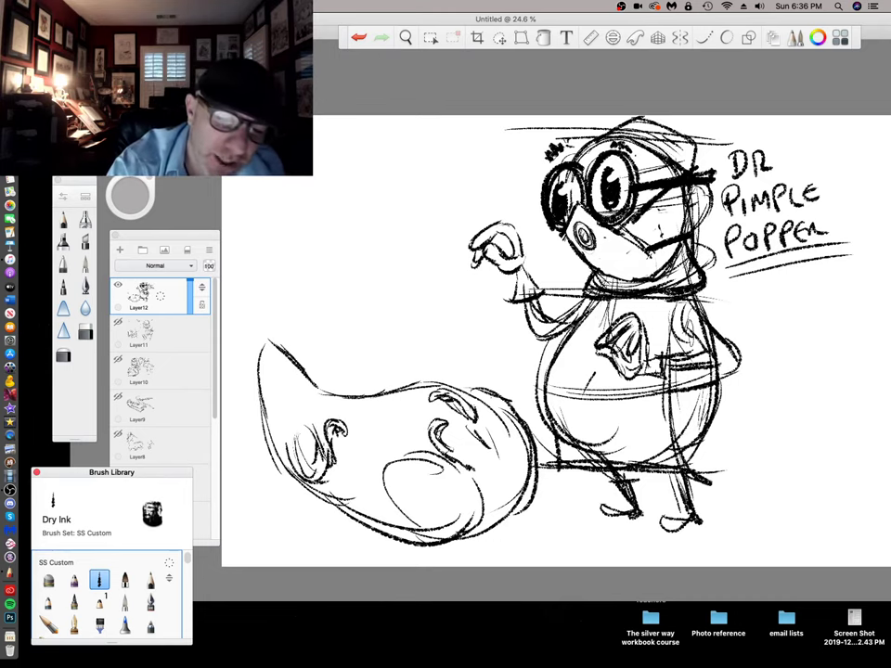
pyautogui.moveTo(374, 402)
pyautogui.mouseDown()
pyautogui.moveTo(358, 408)
pyautogui.moveTo(338, 387)
pyautogui.moveTo(376, 389)
pyautogui.moveTo(378, 408)
pyautogui.mouseUp()
pyautogui.moveTo(374, 391); pyautogui.dragTo(367, 409)
pyautogui.moveTo(347, 395)
pyautogui.mouseDown()
pyautogui.moveTo(365, 414)
pyautogui.moveTo(358, 404)
pyautogui.mouseUp()
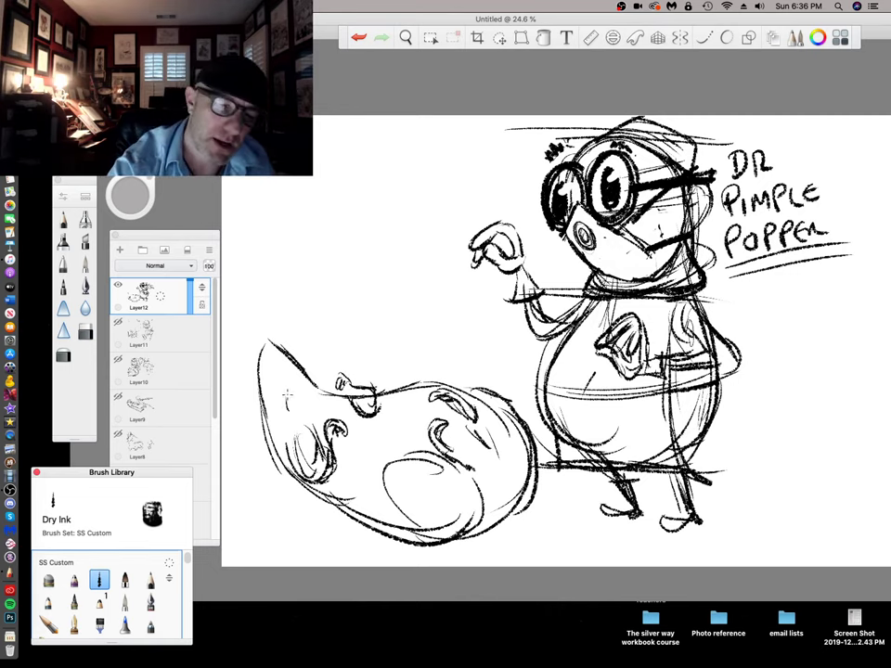
# Draw the reclining rat's elongated eyes with drooping lids, a small ear and a black oval nose at the snout tip
pyautogui.moveTo(289, 377)
pyautogui.mouseDown()
pyautogui.moveTo(303, 411)
pyautogui.moveTo(282, 431)
pyautogui.mouseUp()
pyautogui.moveTo(288, 434); pyautogui.dragTo(313, 433)
pyautogui.moveTo(294, 390); pyautogui.dragTo(289, 418)
pyautogui.moveTo(295, 423); pyautogui.dragTo(304, 417)
pyautogui.moveTo(310, 425); pyautogui.dragTo(308, 408)
pyautogui.moveTo(289, 375)
pyautogui.mouseDown()
pyautogui.moveTo(299, 462)
pyautogui.moveTo(314, 414)
pyautogui.mouseUp()
pyautogui.moveTo(290, 432)
pyautogui.mouseDown()
pyautogui.moveTo(312, 419)
pyautogui.moveTo(297, 428)
pyautogui.mouseUp()
pyautogui.moveTo(290, 427); pyautogui.dragTo(313, 416)
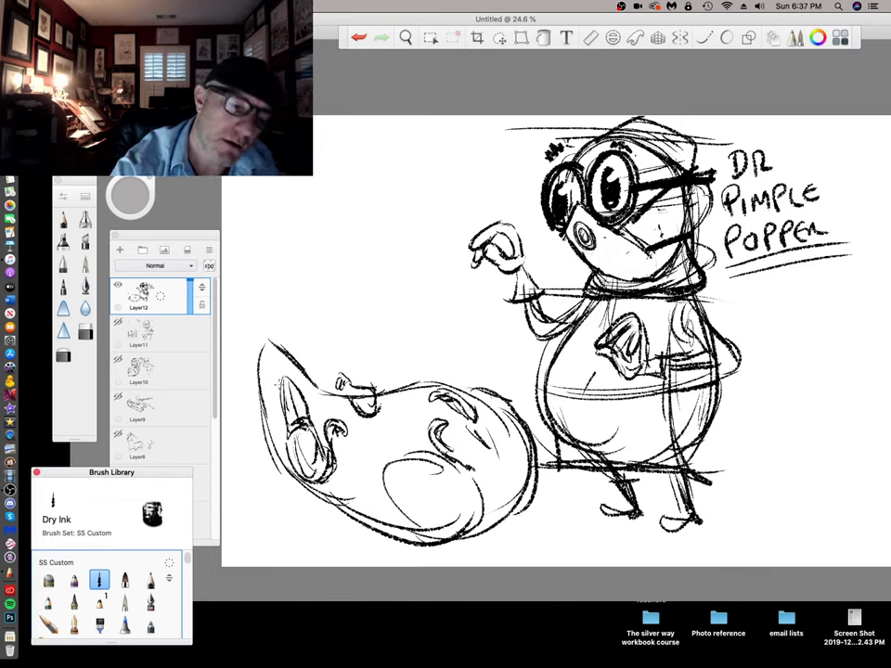
pyautogui.moveTo(310, 375); pyautogui.dragTo(321, 421)
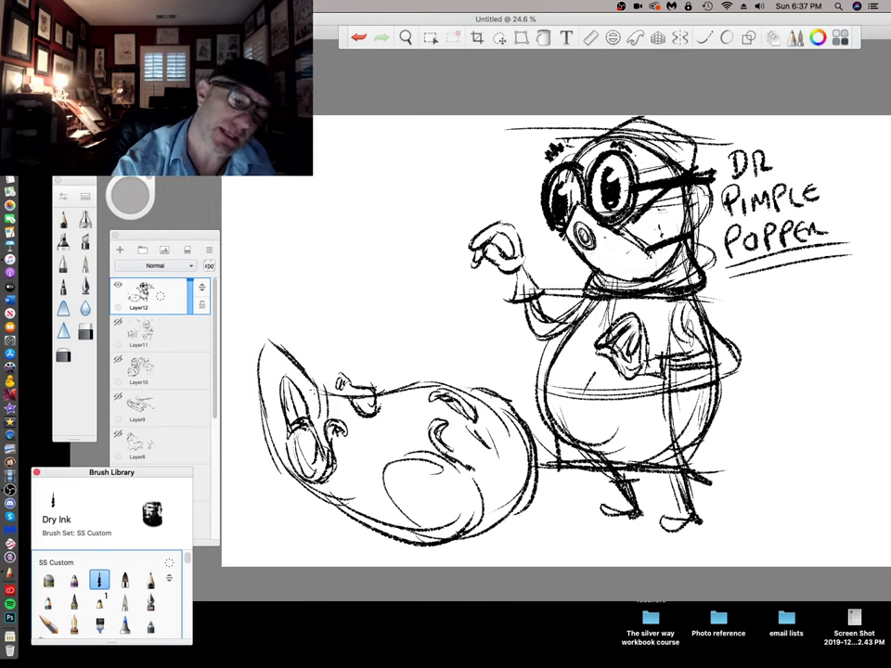
pyautogui.moveTo(271, 452)
pyautogui.mouseDown()
pyautogui.moveTo(255, 408)
pyautogui.moveTo(258, 360)
pyautogui.moveTo(241, 467)
pyautogui.moveTo(278, 452)
pyautogui.mouseUp()
pyautogui.moveTo(269, 322); pyautogui.dragTo(272, 337)
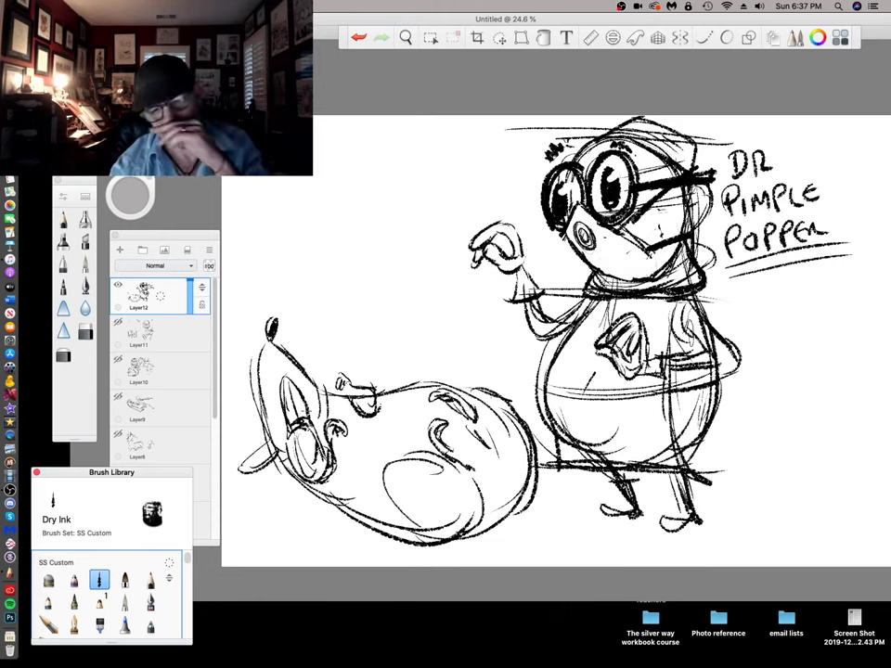
# Erase the near front paw from the reclining rat's face, darken the eye and redraw the curled shape lower down
pyautogui.moveTo(330, 419)
pyautogui.mouseDown()
pyautogui.moveTo(331, 471)
pyautogui.moveTo(306, 474)
pyautogui.moveTo(290, 455)
pyautogui.mouseUp()
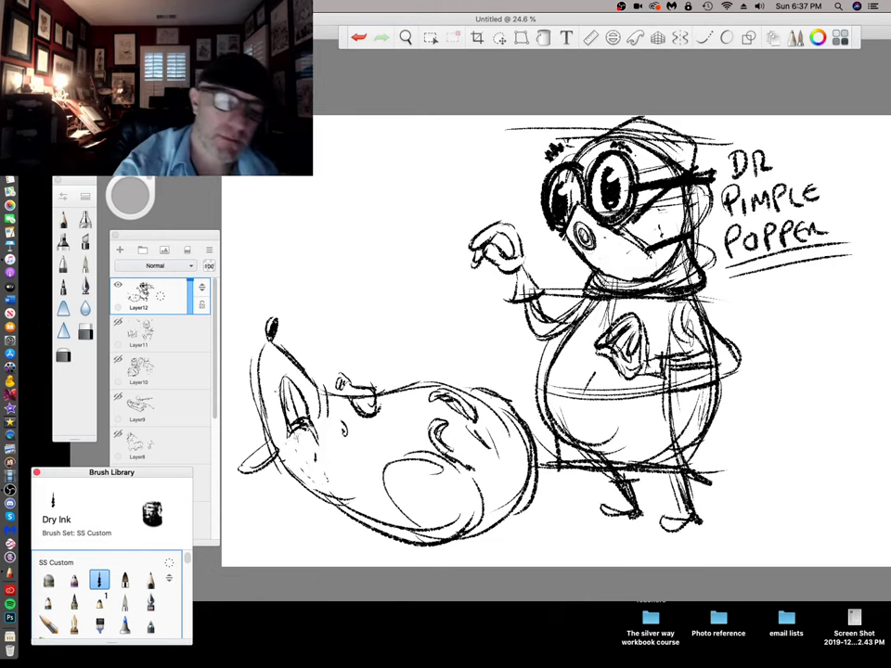
pyautogui.moveTo(288, 388); pyautogui.dragTo(283, 440)
pyautogui.moveTo(283, 438); pyautogui.dragTo(308, 418)
pyautogui.moveTo(293, 472)
pyautogui.mouseDown()
pyautogui.moveTo(343, 518)
pyautogui.moveTo(332, 478)
pyautogui.moveTo(345, 507)
pyautogui.mouseUp()
pyautogui.moveTo(338, 457)
pyautogui.mouseDown()
pyautogui.moveTo(345, 492)
pyautogui.moveTo(340, 456)
pyautogui.moveTo(318, 486)
pyautogui.mouseUp()
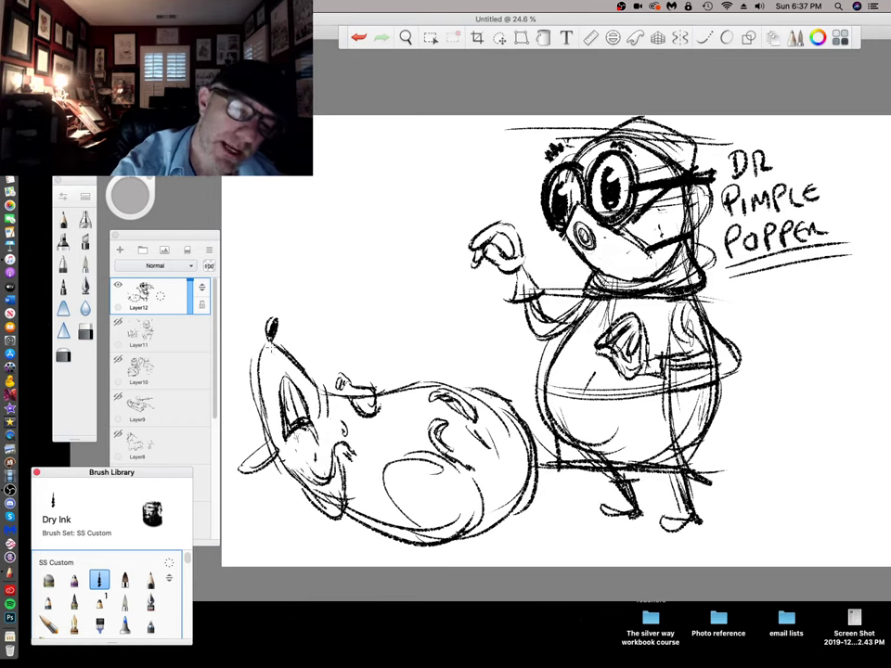
# Darken the reclining rat's snout and add small bumps and whiskers on both sides, plus a contour along its upper body
pyautogui.moveTo(272, 348)
pyautogui.mouseDown()
pyautogui.moveTo(321, 397)
pyautogui.moveTo(258, 416)
pyautogui.mouseUp()
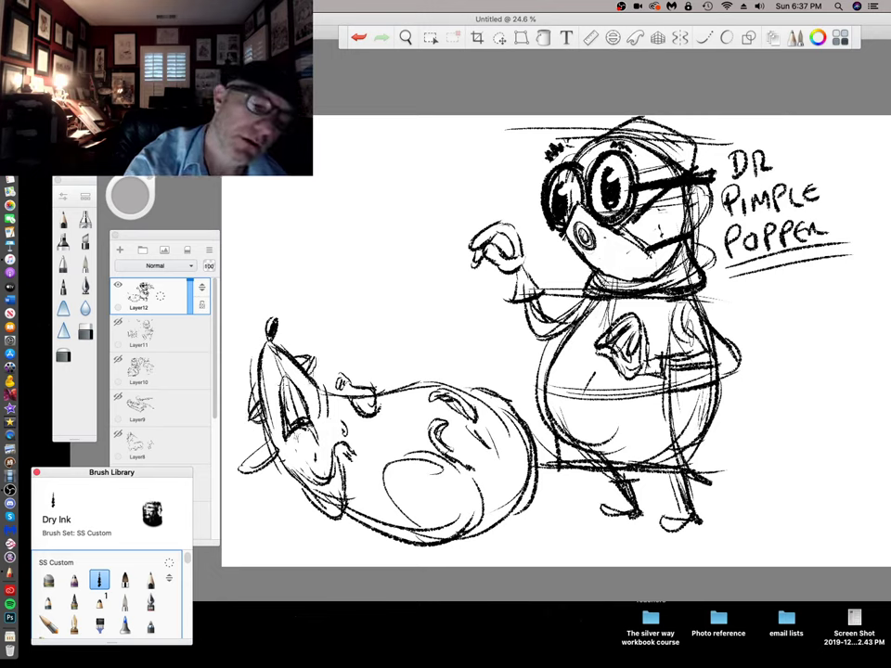
pyautogui.moveTo(258, 374); pyautogui.dragTo(229, 387)
pyautogui.moveTo(256, 378)
pyautogui.mouseDown()
pyautogui.moveTo(233, 402)
pyautogui.moveTo(238, 423)
pyautogui.mouseUp()
pyautogui.moveTo(282, 349)
pyautogui.mouseDown()
pyautogui.moveTo(300, 326)
pyautogui.moveTo(310, 334)
pyautogui.mouseUp()
pyautogui.moveTo(310, 385)
pyautogui.mouseDown()
pyautogui.moveTo(329, 409)
pyautogui.moveTo(425, 380)
pyautogui.mouseUp()
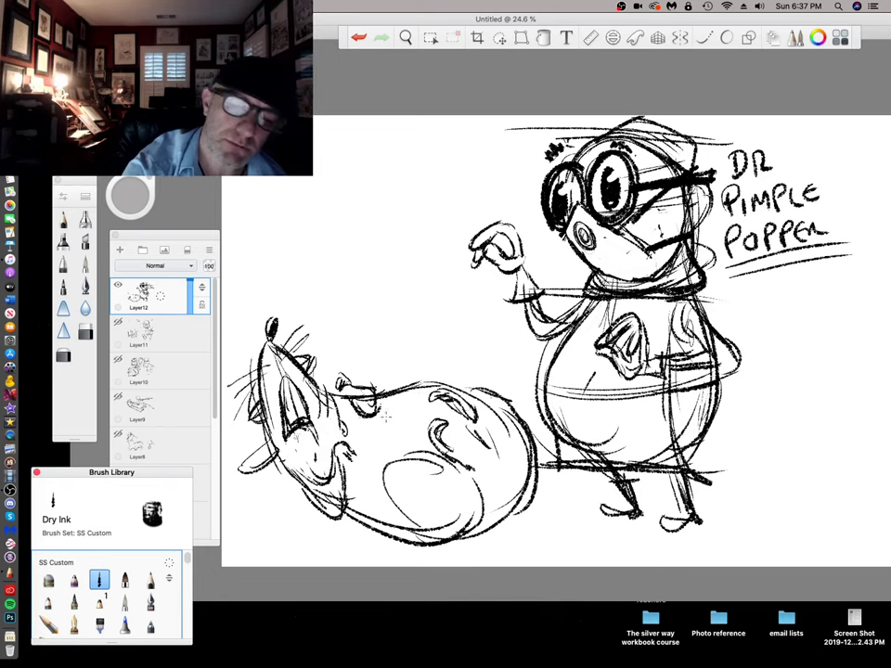
# Reinforce the reclining rat's rump and back contours and draw a long wavy tail trailing beneath the doctor's feet
pyautogui.moveTo(365, 413)
pyautogui.mouseDown()
pyautogui.moveTo(413, 401)
pyautogui.moveTo(513, 434)
pyautogui.mouseUp()
pyautogui.moveTo(472, 376); pyautogui.dragTo(531, 451)
pyautogui.moveTo(483, 443)
pyautogui.mouseDown()
pyautogui.moveTo(516, 511)
pyautogui.moveTo(497, 522)
pyautogui.mouseUp()
pyautogui.moveTo(508, 522)
pyautogui.mouseDown()
pyautogui.moveTo(562, 515)
pyautogui.moveTo(553, 558)
pyautogui.moveTo(598, 554)
pyautogui.mouseUp()
pyautogui.moveTo(534, 516); pyautogui.dragTo(576, 534)
pyautogui.moveTo(498, 531)
pyautogui.mouseDown()
pyautogui.moveTo(565, 532)
pyautogui.moveTo(541, 550)
pyautogui.moveTo(626, 552)
pyautogui.mouseUp()
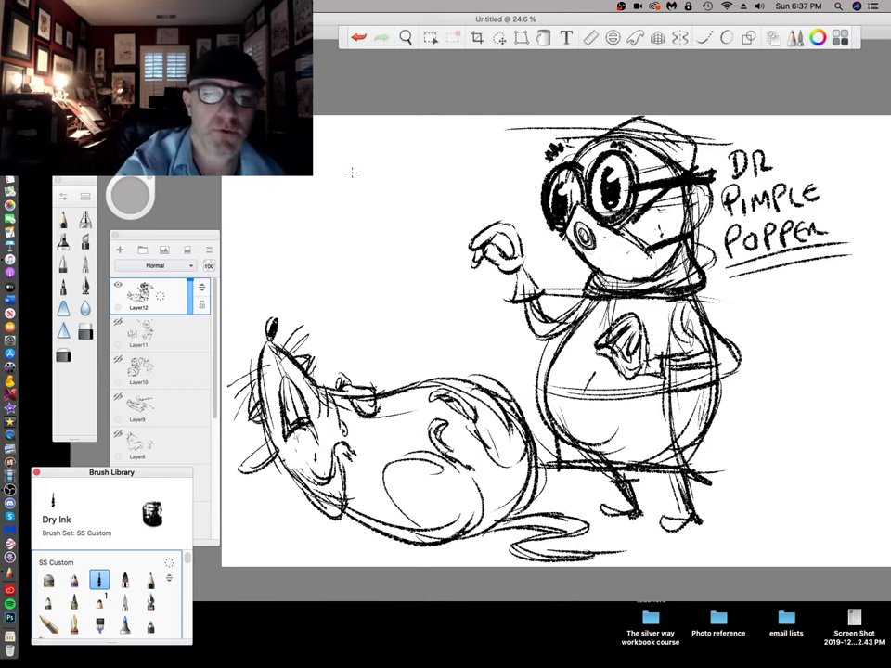
# Sketch a second rat's head in profile above the first, with a long pointed snout, a black nose and a drooping ear
pyautogui.moveTo(333, 174)
pyautogui.mouseDown()
pyautogui.moveTo(340, 138)
pyautogui.moveTo(357, 130)
pyautogui.moveTo(436, 139)
pyautogui.mouseUp()
pyautogui.moveTo(384, 128)
pyautogui.mouseDown()
pyautogui.moveTo(477, 165)
pyautogui.moveTo(392, 192)
pyautogui.mouseUp()
pyautogui.moveTo(463, 174); pyautogui.dragTo(358, 208)
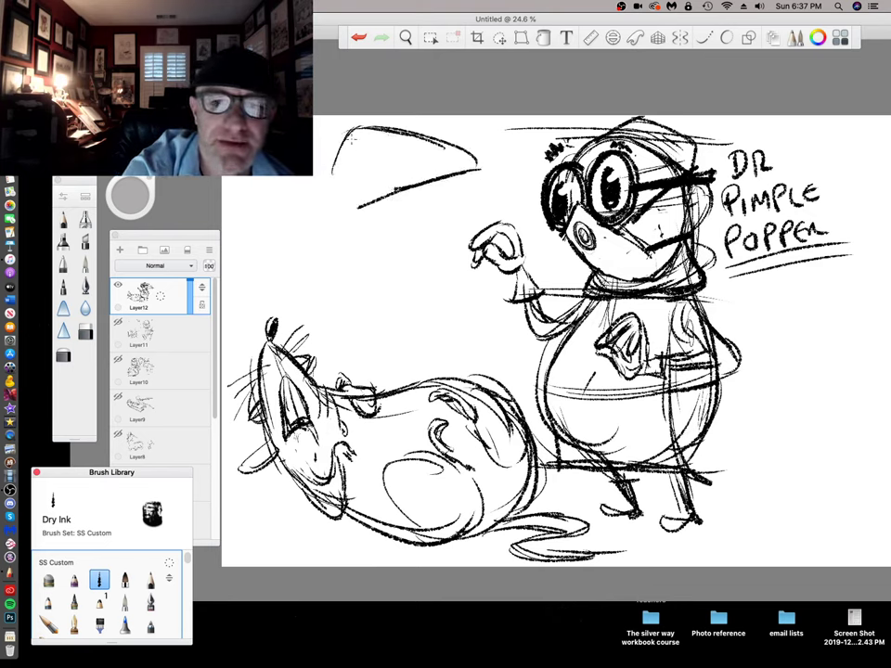
pyautogui.moveTo(353, 135)
pyautogui.mouseDown()
pyautogui.moveTo(327, 208)
pyautogui.moveTo(348, 152)
pyautogui.moveTo(312, 161)
pyautogui.moveTo(321, 203)
pyautogui.moveTo(352, 142)
pyautogui.mouseUp()
pyautogui.moveTo(345, 159); pyautogui.dragTo(289, 226)
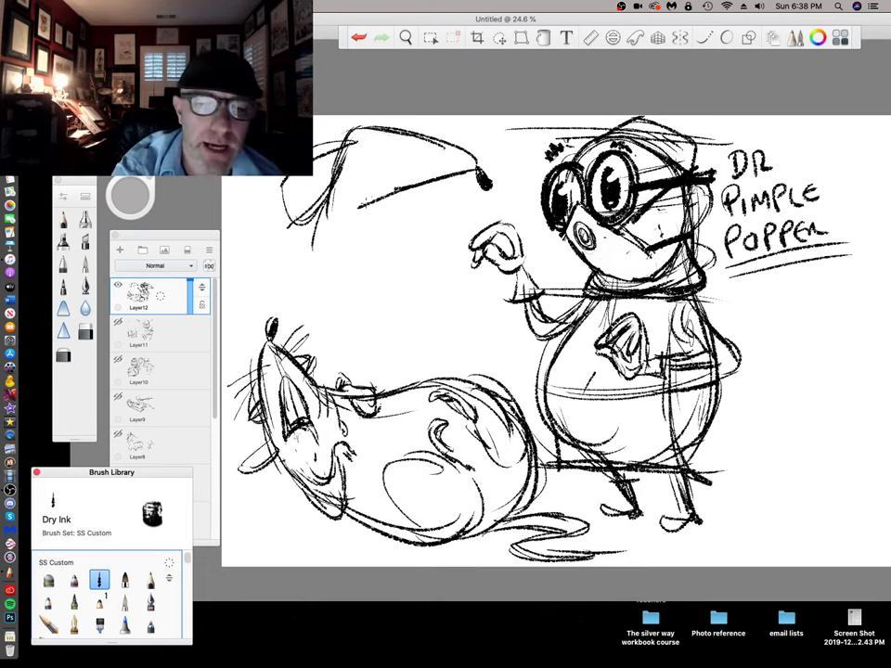
# Draw the second rat's thin neck, hanging forelimbs and rounded lower shapes, with heavy accent strokes beside them
pyautogui.moveTo(365, 205); pyautogui.dragTo(340, 286)
pyautogui.moveTo(330, 195); pyautogui.dragTo(297, 308)
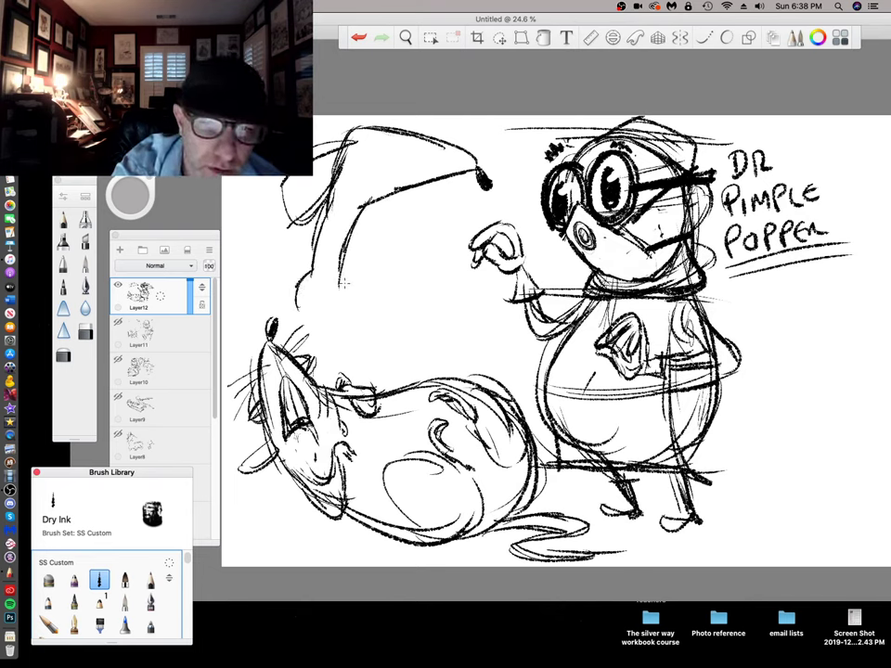
pyautogui.moveTo(344, 267); pyautogui.dragTo(343, 304)
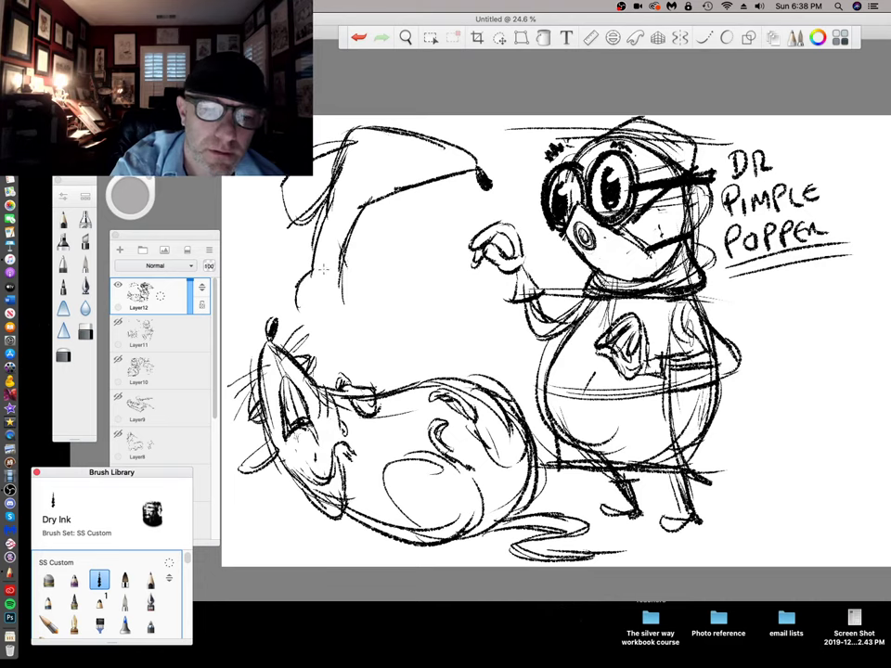
pyautogui.moveTo(328, 250)
pyautogui.mouseDown()
pyautogui.moveTo(329, 286)
pyautogui.moveTo(313, 292)
pyautogui.moveTo(321, 301)
pyautogui.moveTo(328, 289)
pyautogui.moveTo(355, 299)
pyautogui.moveTo(344, 301)
pyautogui.moveTo(360, 319)
pyautogui.mouseUp()
pyautogui.moveTo(295, 294)
pyautogui.mouseDown()
pyautogui.moveTo(309, 334)
pyautogui.moveTo(332, 338)
pyautogui.moveTo(343, 305)
pyautogui.mouseUp()
pyautogui.moveTo(310, 342)
pyautogui.mouseDown()
pyautogui.moveTo(365, 334)
pyautogui.moveTo(372, 299)
pyautogui.moveTo(362, 328)
pyautogui.mouseUp()
pyautogui.moveTo(368, 281)
pyautogui.mouseDown()
pyautogui.moveTo(375, 325)
pyautogui.moveTo(385, 332)
pyautogui.mouseUp()
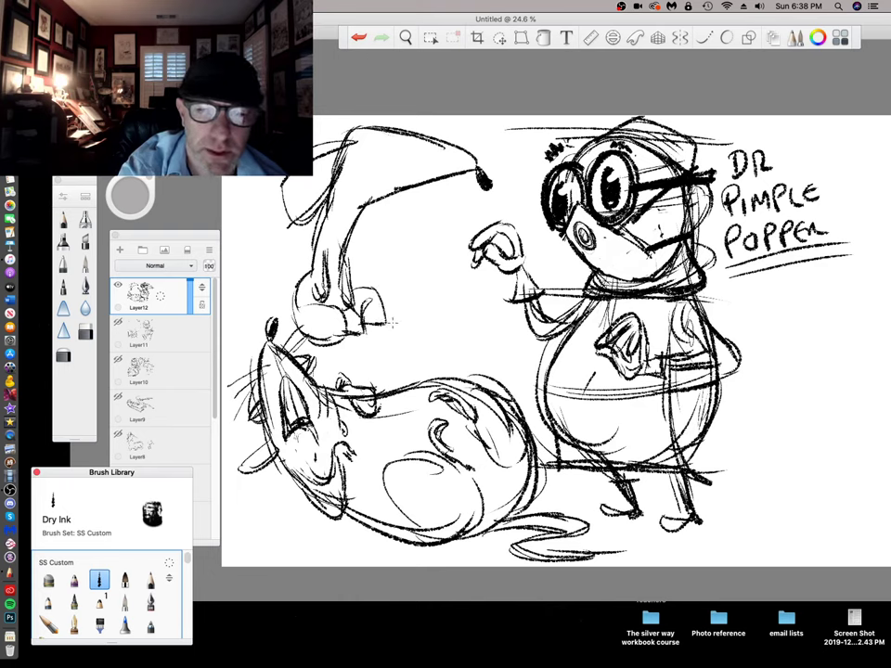
pyautogui.moveTo(397, 287)
pyautogui.mouseDown()
pyautogui.moveTo(394, 320)
pyautogui.moveTo(364, 323)
pyautogui.mouseUp()
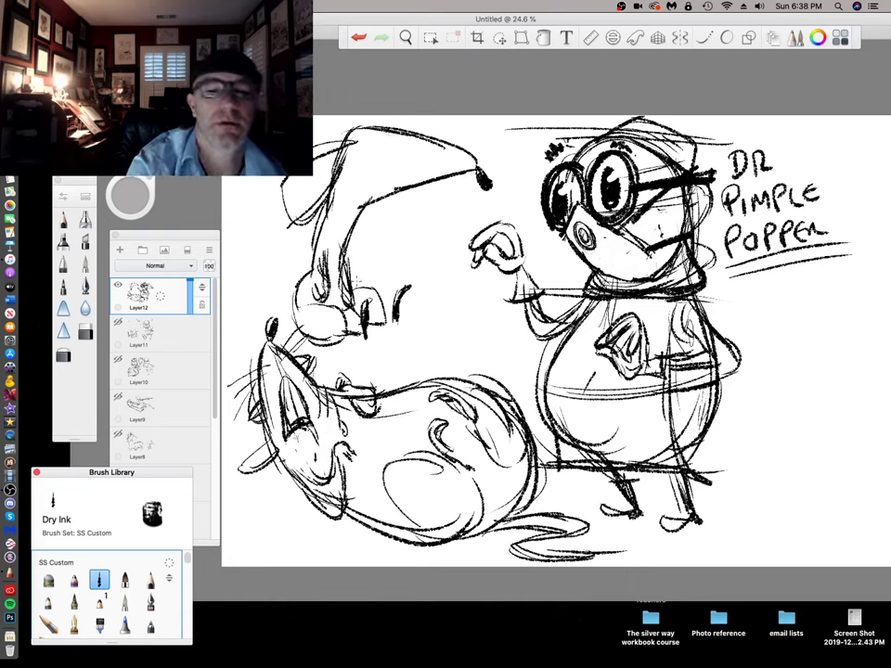
# Give the second rat a curved line trailing below it, a half-lidded eye, a protruding tooth and whiskers under the snout
pyautogui.moveTo(315, 340); pyautogui.dragTo(223, 330)
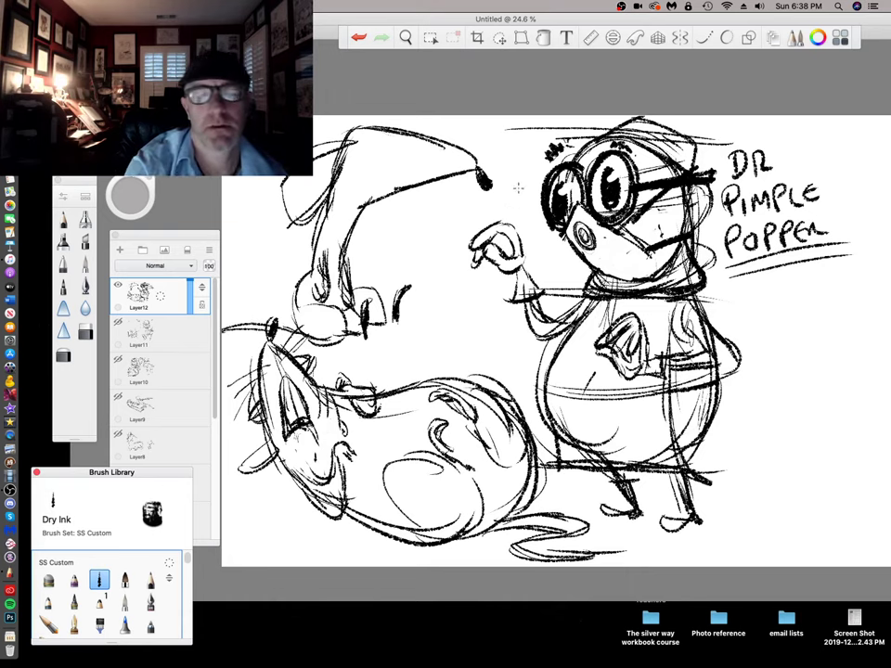
pyautogui.moveTo(386, 198); pyautogui.dragTo(400, 193)
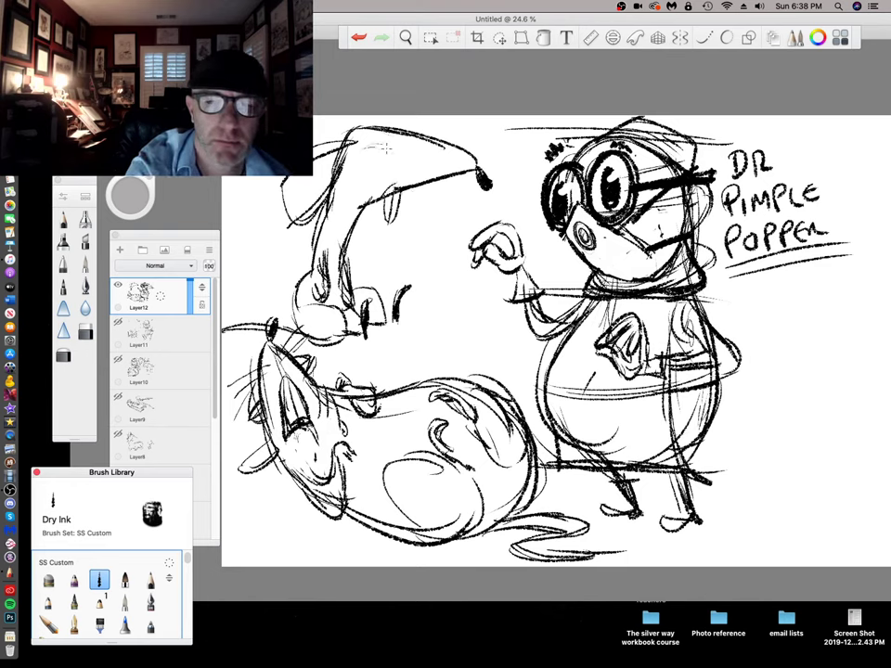
pyautogui.moveTo(360, 167)
pyautogui.mouseDown()
pyautogui.moveTo(378, 145)
pyautogui.moveTo(401, 161)
pyautogui.mouseUp()
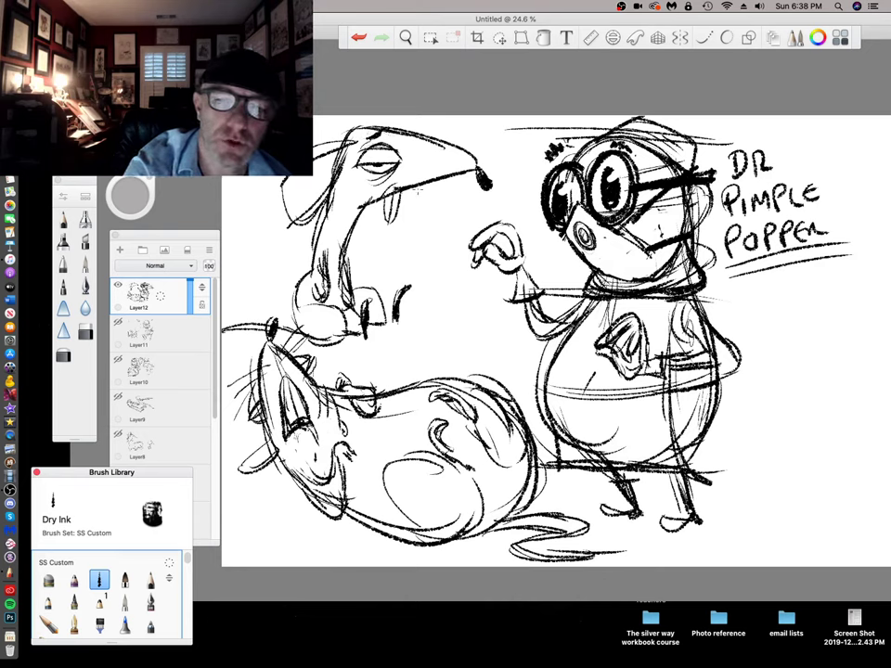
pyautogui.moveTo(418, 190); pyautogui.dragTo(413, 208)
pyautogui.moveTo(423, 185)
pyautogui.mouseDown()
pyautogui.moveTo(417, 219)
pyautogui.moveTo(432, 233)
pyautogui.moveTo(447, 212)
pyautogui.moveTo(460, 214)
pyautogui.mouseUp()
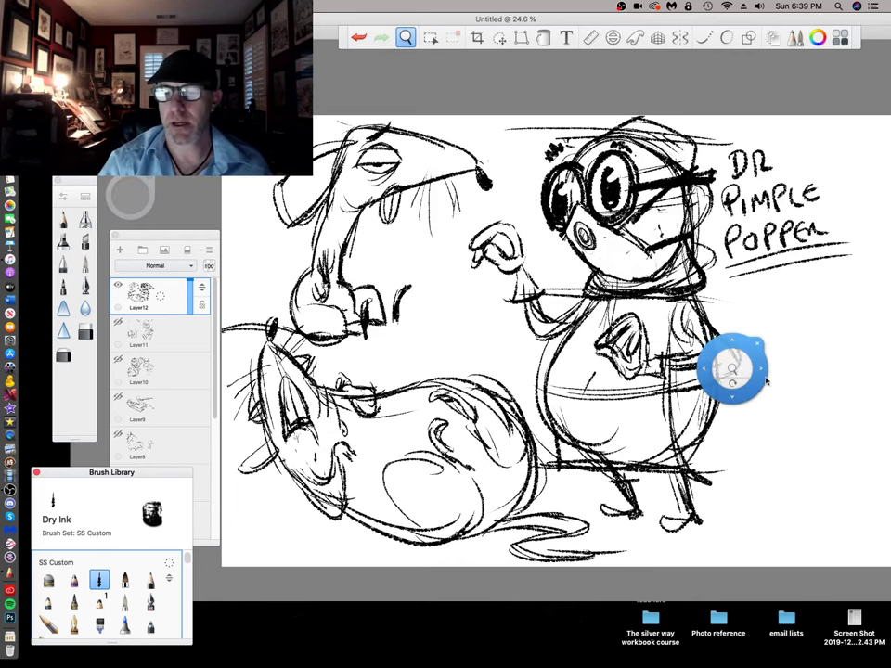
# Hide the layer with the doctor and rats and add a new blank layer above it
pyautogui.moveTo(762, 382); pyautogui.dragTo(708, 374)
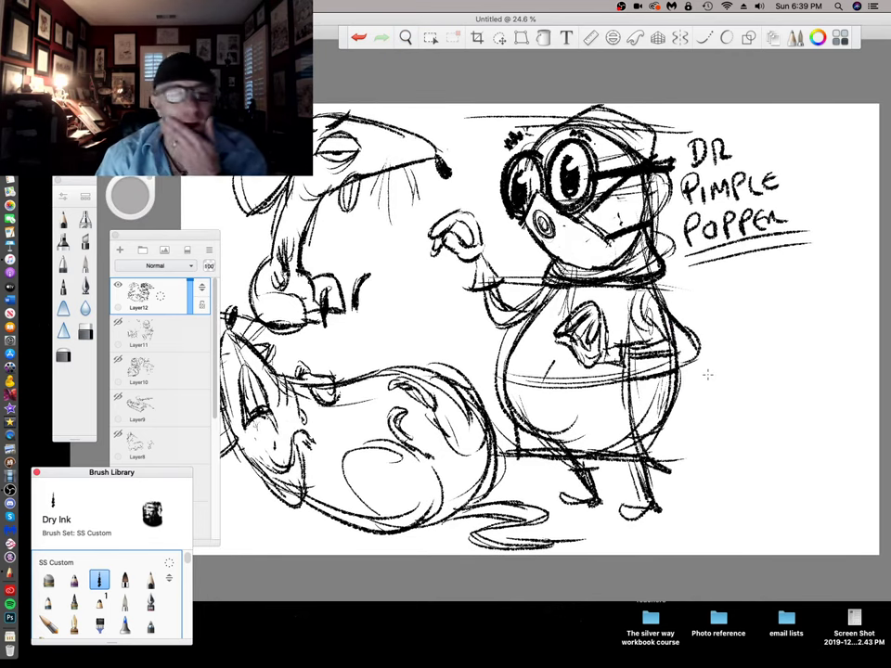
pyautogui.click(118, 287)
pyautogui.click(120, 251)
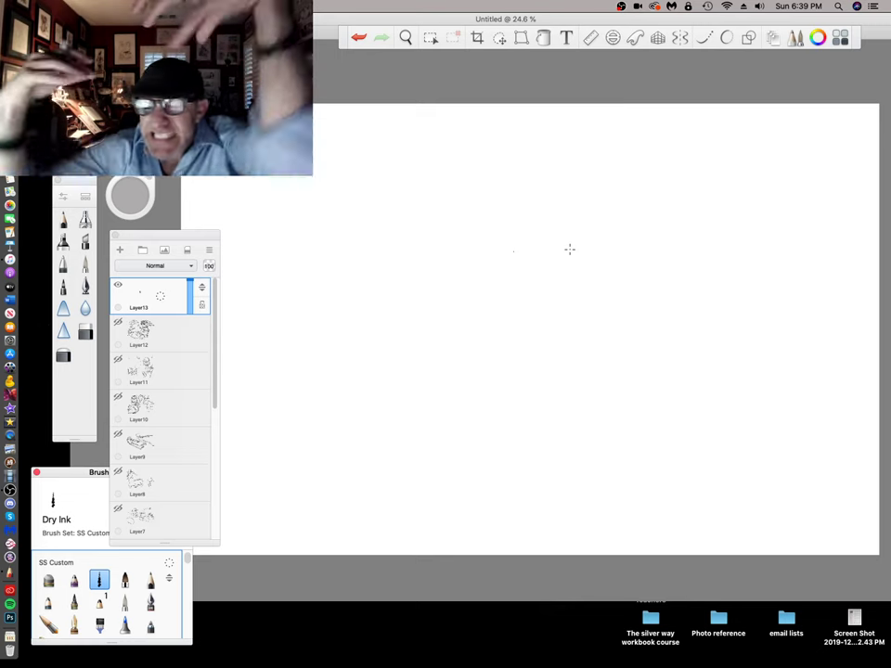
# Sketch a large round head near the canvas's upper middle, with a long back curve and a sweeping line in front
pyautogui.moveTo(451, 193)
pyautogui.mouseDown()
pyautogui.moveTo(533, 145)
pyautogui.moveTo(599, 167)
pyautogui.moveTo(547, 228)
pyautogui.mouseUp()
pyautogui.moveTo(522, 144)
pyautogui.mouseDown()
pyautogui.moveTo(538, 229)
pyautogui.moveTo(508, 243)
pyautogui.mouseUp()
pyautogui.moveTo(569, 158); pyautogui.dragTo(513, 243)
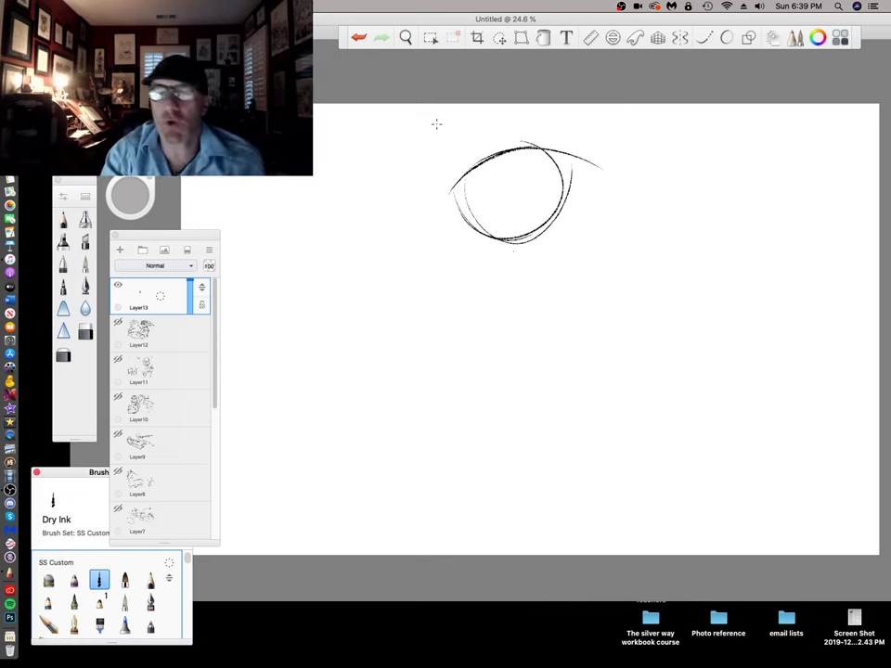
pyautogui.moveTo(464, 165)
pyautogui.mouseDown()
pyautogui.moveTo(656, 188)
pyautogui.moveTo(500, 277)
pyautogui.mouseUp()
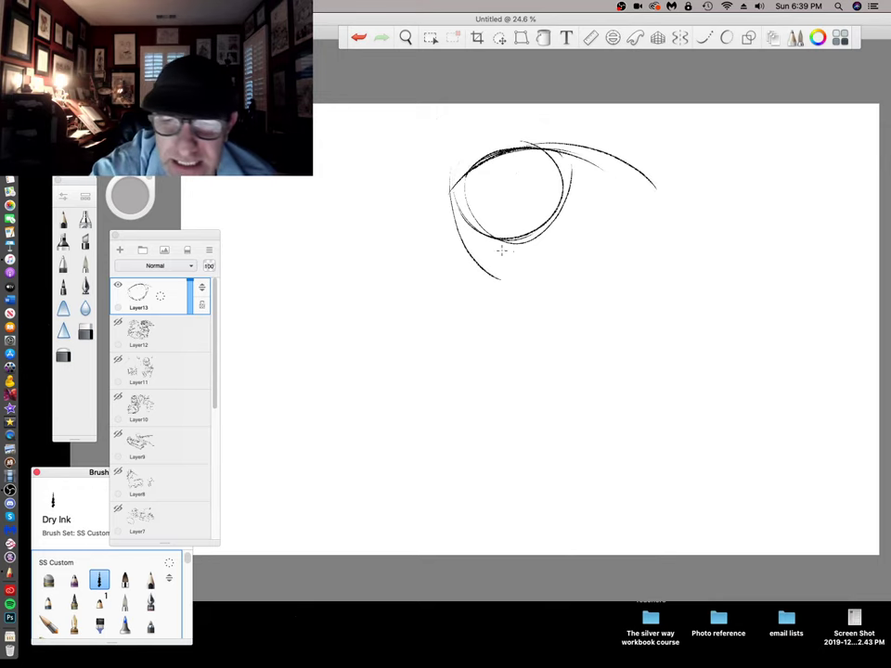
# Block in a raised forearm in front of the head, with an oval at its upper end and a curved lower edge
pyautogui.moveTo(355, 250)
pyautogui.mouseDown()
pyautogui.moveTo(436, 239)
pyautogui.moveTo(394, 368)
pyautogui.mouseUp()
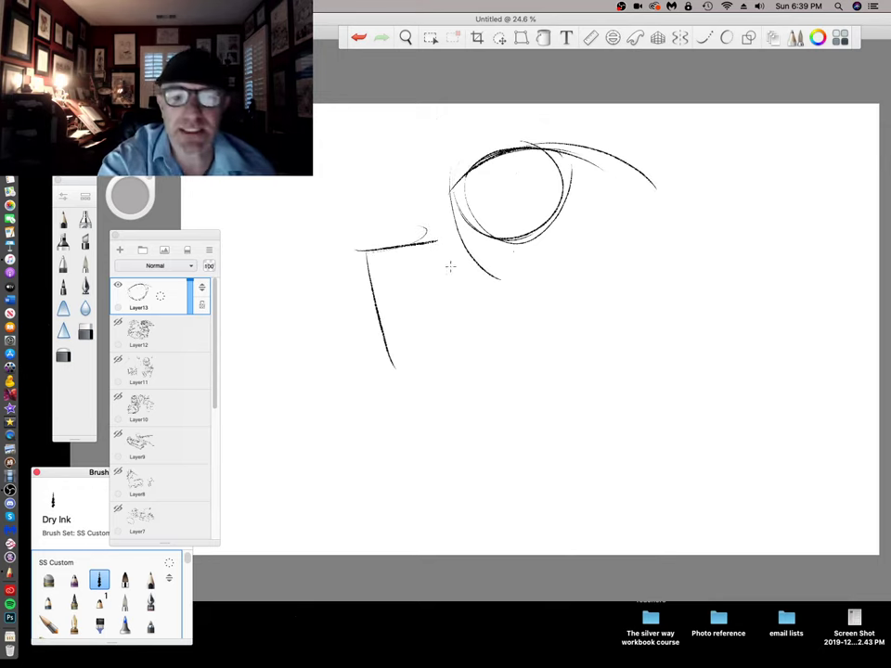
pyautogui.moveTo(429, 238); pyautogui.dragTo(503, 323)
pyautogui.moveTo(404, 351); pyautogui.dragTo(503, 320)
pyautogui.moveTo(388, 250); pyautogui.dragTo(396, 271)
pyautogui.moveTo(425, 229)
pyautogui.mouseDown()
pyautogui.moveTo(393, 280)
pyautogui.moveTo(376, 267)
pyautogui.mouseUp()
pyautogui.moveTo(434, 286)
pyautogui.mouseDown()
pyautogui.moveTo(456, 322)
pyautogui.moveTo(475, 314)
pyautogui.mouseUp()
# Rough in shoulder bumps behind the head and a large rounded upper-arm curve below it
pyautogui.moveTo(573, 153); pyautogui.dragTo(638, 150)
pyautogui.moveTo(620, 172)
pyautogui.mouseDown()
pyautogui.moveTo(616, 178)
pyautogui.moveTo(698, 193)
pyautogui.mouseUp()
pyautogui.moveTo(612, 221); pyautogui.dragTo(608, 279)
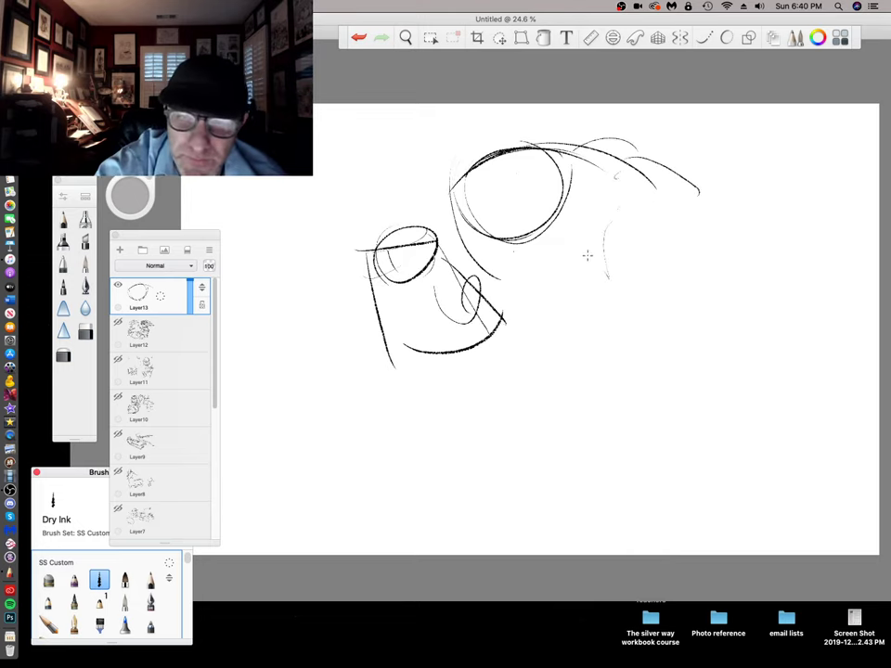
pyautogui.moveTo(516, 283)
pyautogui.mouseDown()
pyautogui.moveTo(522, 298)
pyautogui.moveTo(499, 313)
pyautogui.mouseUp()
pyautogui.moveTo(480, 311); pyautogui.dragTo(512, 335)
pyautogui.moveTo(506, 295); pyautogui.dragTo(536, 270)
pyautogui.moveTo(571, 234)
pyautogui.mouseDown()
pyautogui.moveTo(525, 276)
pyautogui.moveTo(632, 296)
pyautogui.mouseUp()
pyautogui.moveTo(599, 290); pyautogui.dragTo(604, 295)
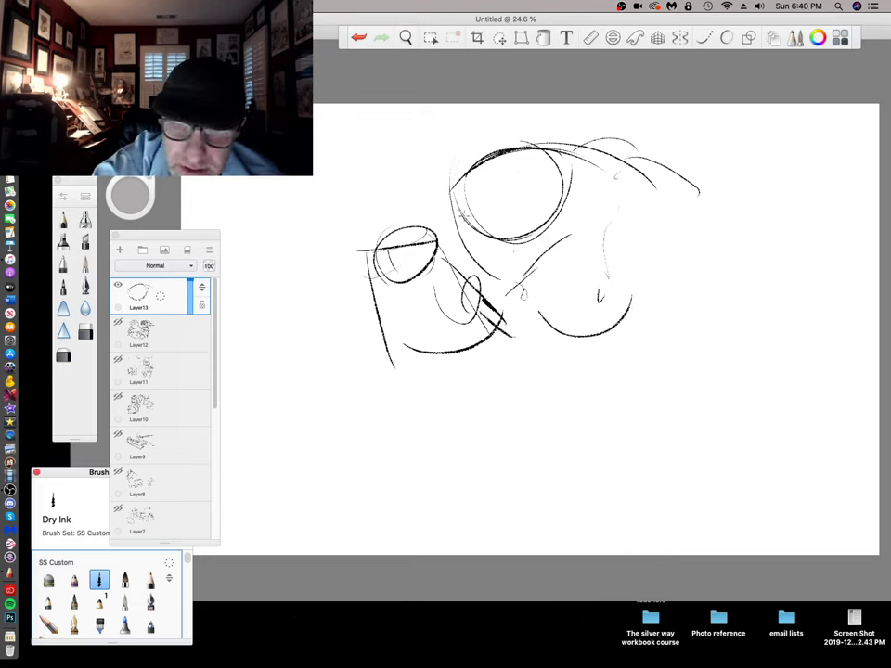
# Add a small knob on the forearm's outer side, overlapping ovals inside it and a pointed contour above it
pyautogui.moveTo(364, 284); pyautogui.dragTo(375, 299)
pyautogui.moveTo(360, 294); pyautogui.dragTo(383, 302)
pyautogui.moveTo(369, 256); pyautogui.dragTo(420, 227)
pyautogui.moveTo(426, 214)
pyautogui.mouseDown()
pyautogui.moveTo(477, 263)
pyautogui.moveTo(481, 283)
pyautogui.mouseUp()
pyautogui.moveTo(399, 263); pyautogui.dragTo(440, 245)
pyautogui.moveTo(421, 240)
pyautogui.mouseDown()
pyautogui.moveTo(426, 291)
pyautogui.moveTo(441, 252)
pyautogui.moveTo(345, 284)
pyautogui.mouseUp()
pyautogui.moveTo(350, 249); pyautogui.dragTo(364, 279)
# Close the forearm's lower edge and build up the elbow and bulging upper arm with crossing curves
pyautogui.moveTo(377, 335); pyautogui.dragTo(447, 342)
pyautogui.moveTo(482, 273)
pyautogui.mouseDown()
pyautogui.moveTo(513, 255)
pyautogui.moveTo(538, 288)
pyautogui.mouseUp()
pyautogui.moveTo(488, 278); pyautogui.dragTo(523, 263)
pyautogui.moveTo(506, 320); pyautogui.dragTo(532, 336)
pyautogui.moveTo(477, 347)
pyautogui.mouseDown()
pyautogui.moveTo(511, 351)
pyautogui.moveTo(586, 346)
pyautogui.mouseUp()
pyautogui.moveTo(601, 302); pyautogui.dragTo(614, 290)
pyautogui.moveTo(567, 247); pyautogui.dragTo(617, 279)
pyautogui.moveTo(584, 263); pyautogui.dragTo(609, 325)
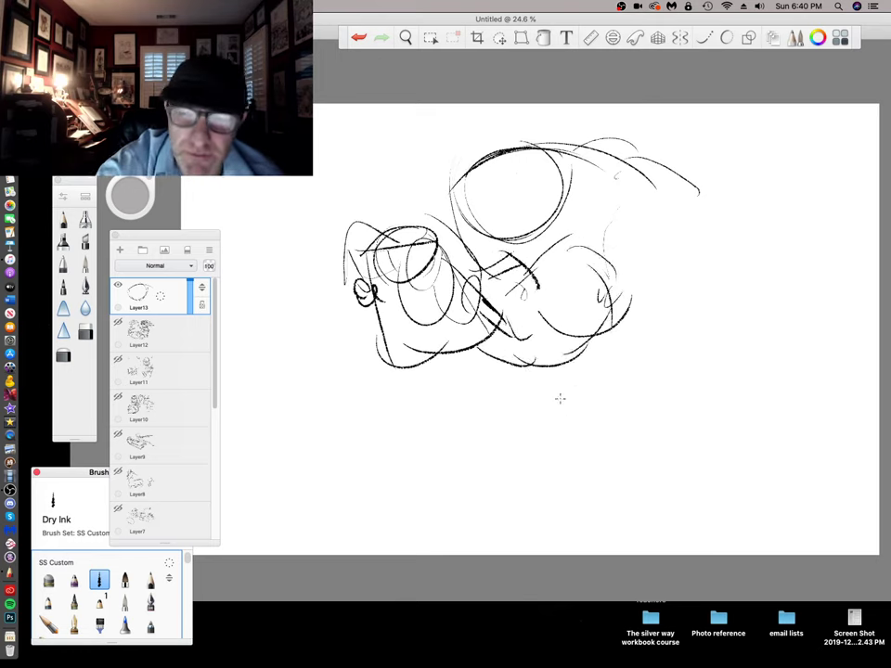
# Draw the creature's massive humped back and rounded belly with broad layered curves
pyautogui.moveTo(653, 166)
pyautogui.mouseDown()
pyautogui.moveTo(700, 237)
pyautogui.moveTo(670, 320)
pyautogui.mouseUp()
pyautogui.moveTo(739, 243)
pyautogui.mouseDown()
pyautogui.moveTo(641, 335)
pyautogui.moveTo(716, 304)
pyautogui.mouseUp()
pyautogui.moveTo(492, 339); pyautogui.dragTo(496, 384)
pyautogui.moveTo(467, 350); pyautogui.dragTo(493, 405)
pyautogui.moveTo(470, 379); pyautogui.dragTo(579, 400)
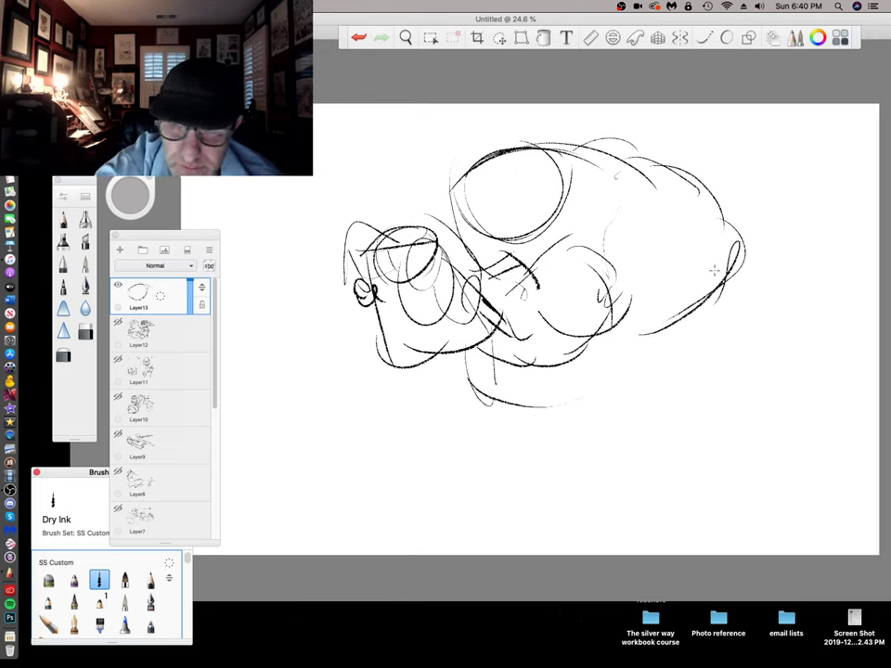
pyautogui.moveTo(712, 221)
pyautogui.mouseDown()
pyautogui.moveTo(753, 289)
pyautogui.moveTo(719, 370)
pyautogui.mouseUp()
pyautogui.moveTo(769, 335)
pyautogui.mouseDown()
pyautogui.moveTo(665, 405)
pyautogui.moveTo(637, 410)
pyautogui.mouseUp()
pyautogui.moveTo(522, 420); pyautogui.dragTo(713, 373)
pyautogui.moveTo(730, 318); pyautogui.dragTo(734, 345)
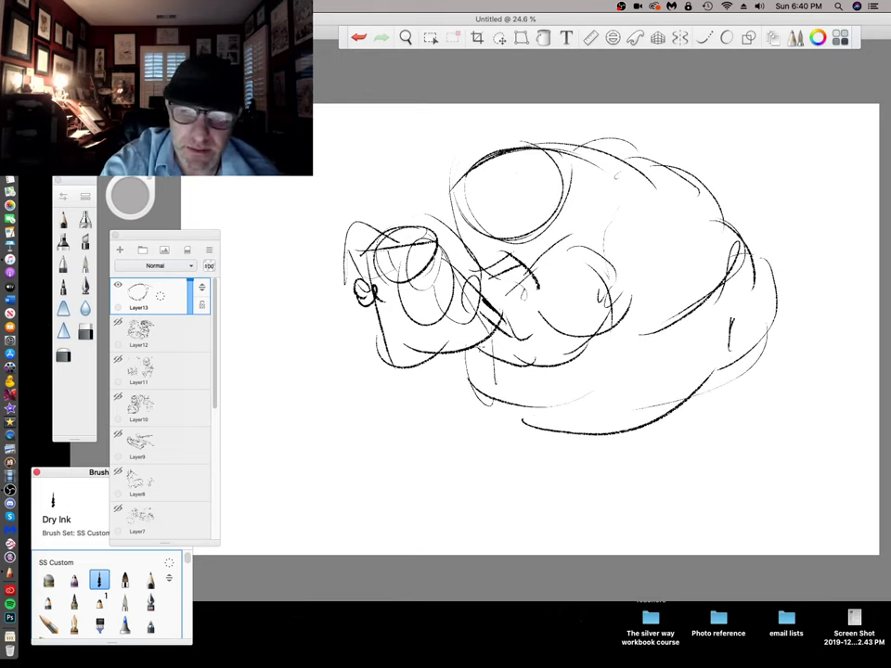
# Extend the belly with lower sagging curves and add a rounded rump with a curly tail
pyautogui.moveTo(464, 352); pyautogui.dragTo(484, 411)
pyautogui.moveTo(448, 375)
pyautogui.mouseDown()
pyautogui.moveTo(477, 430)
pyautogui.moveTo(556, 458)
pyautogui.mouseUp()
pyautogui.moveTo(571, 438); pyautogui.dragTo(596, 448)
pyautogui.moveTo(775, 299)
pyautogui.mouseDown()
pyautogui.moveTo(817, 310)
pyautogui.moveTo(813, 354)
pyautogui.mouseUp()
pyautogui.moveTo(770, 336); pyautogui.dragTo(813, 360)
pyautogui.moveTo(796, 327)
pyautogui.mouseDown()
pyautogui.moveTo(830, 398)
pyautogui.moveTo(817, 425)
pyautogui.mouseUp()
pyautogui.moveTo(759, 413)
pyautogui.mouseDown()
pyautogui.moveTo(569, 445)
pyautogui.moveTo(738, 422)
pyautogui.mouseUp()
pyautogui.moveTo(778, 373); pyautogui.dragTo(752, 441)
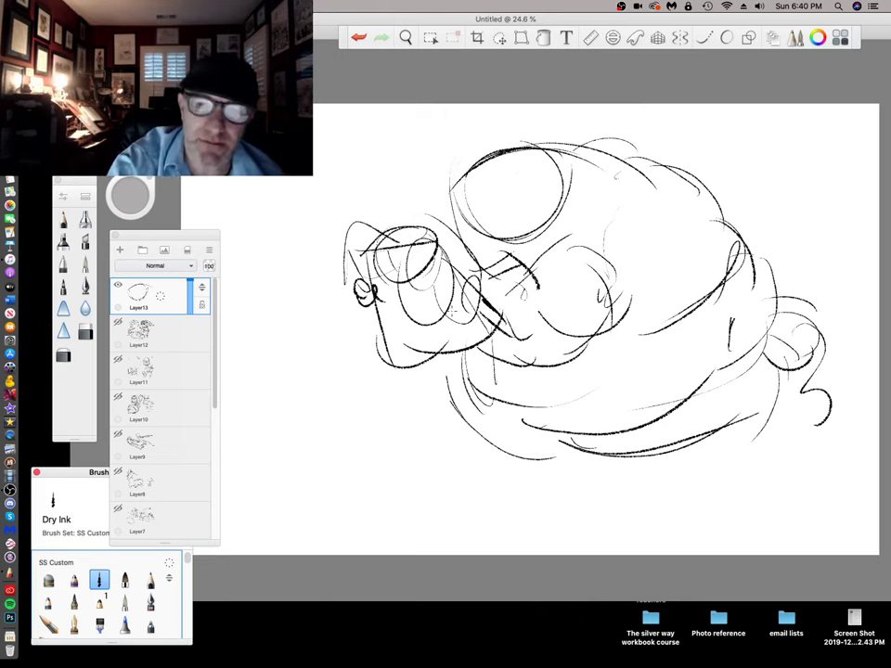
# Reinforce the forearm's open oval end and draw a flared front leg below it with an angled cup-like form beside it
pyautogui.moveTo(450, 245); pyautogui.dragTo(486, 292)
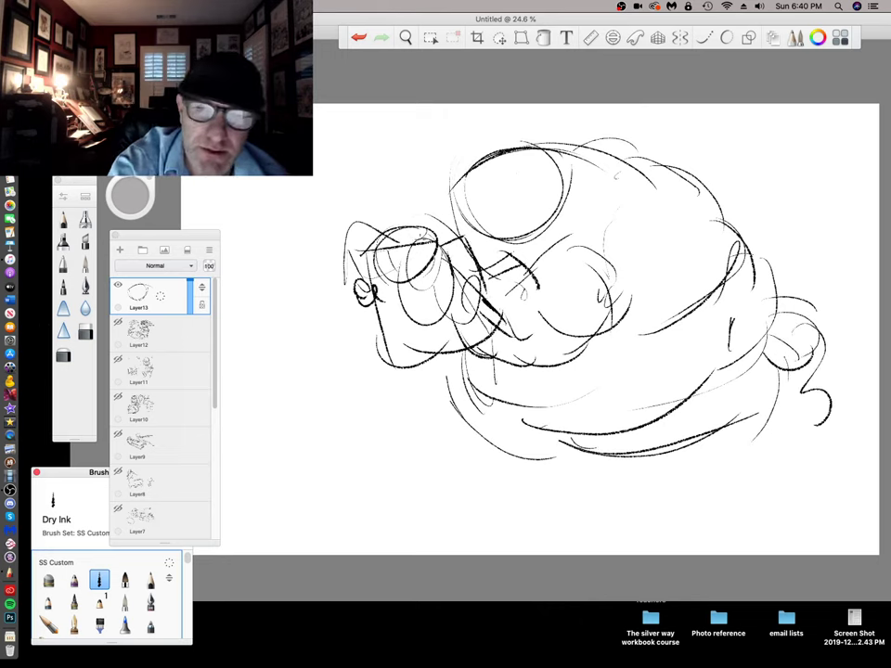
pyautogui.moveTo(401, 227)
pyautogui.mouseDown()
pyautogui.moveTo(377, 246)
pyautogui.moveTo(386, 279)
pyautogui.mouseUp()
pyautogui.moveTo(437, 246)
pyautogui.mouseDown()
pyautogui.moveTo(425, 289)
pyautogui.moveTo(389, 324)
pyautogui.moveTo(390, 402)
pyautogui.moveTo(416, 478)
pyautogui.mouseUp()
pyautogui.moveTo(423, 369); pyautogui.dragTo(457, 476)
pyautogui.moveTo(403, 492)
pyautogui.mouseDown()
pyautogui.moveTo(467, 500)
pyautogui.moveTo(421, 373)
pyautogui.mouseUp()
pyautogui.moveTo(427, 350); pyautogui.dragTo(432, 418)
pyautogui.moveTo(389, 350)
pyautogui.mouseDown()
pyautogui.moveTo(401, 397)
pyautogui.moveTo(343, 351)
pyautogui.mouseUp()
pyautogui.moveTo(352, 355); pyautogui.dragTo(380, 400)
pyautogui.moveTo(346, 349)
pyautogui.mouseDown()
pyautogui.moveTo(402, 376)
pyautogui.moveTo(390, 351)
pyautogui.mouseUp()
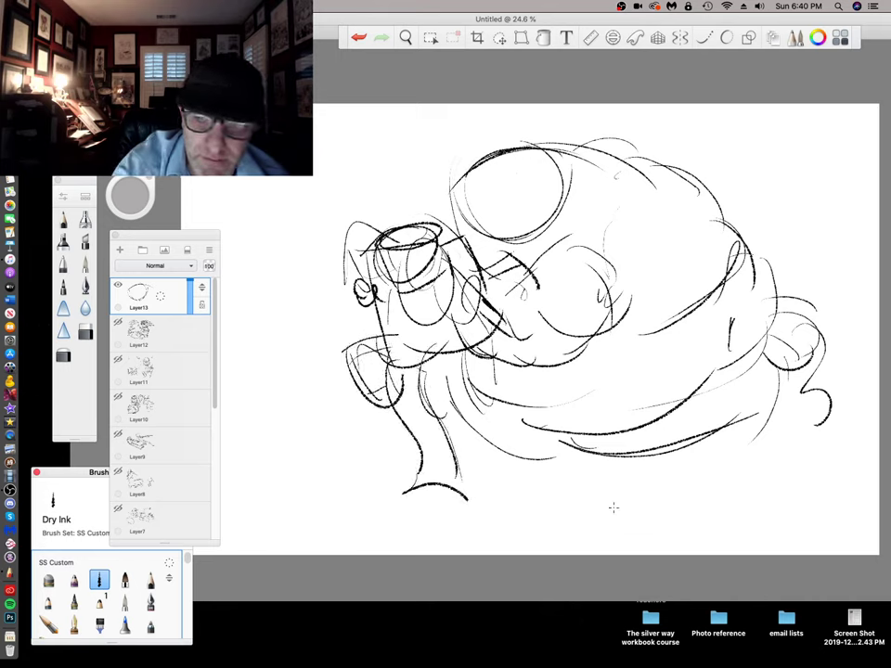
# Sketch short feet and ground strokes under the belly, with a rounded block and a looped shape below the rear
pyautogui.moveTo(689, 499)
pyautogui.mouseDown()
pyautogui.moveTo(681, 543)
pyautogui.moveTo(769, 499)
pyautogui.mouseUp()
pyautogui.moveTo(677, 542); pyautogui.dragTo(753, 536)
pyautogui.moveTo(800, 501)
pyautogui.mouseDown()
pyautogui.moveTo(796, 541)
pyautogui.moveTo(791, 534)
pyautogui.mouseUp()
pyautogui.moveTo(492, 421)
pyautogui.mouseDown()
pyautogui.moveTo(474, 458)
pyautogui.moveTo(518, 463)
pyautogui.moveTo(528, 479)
pyautogui.mouseUp()
pyautogui.moveTo(521, 462); pyautogui.dragTo(620, 456)
pyautogui.moveTo(586, 470)
pyautogui.mouseDown()
pyautogui.moveTo(709, 463)
pyautogui.moveTo(732, 477)
pyautogui.mouseUp()
pyautogui.moveTo(772, 461); pyautogui.dragTo(794, 480)
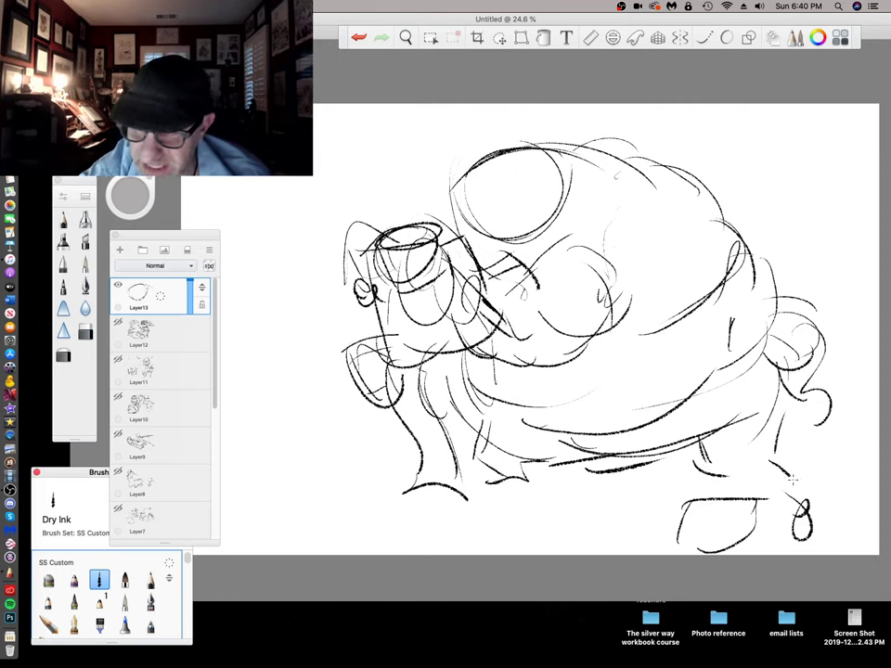
# Define the hind leg's contour and add short accents up the creature's rear and back
pyautogui.moveTo(735, 483)
pyautogui.mouseDown()
pyautogui.moveTo(796, 480)
pyautogui.moveTo(792, 378)
pyautogui.mouseUp()
pyautogui.moveTo(784, 426); pyautogui.dragTo(795, 424)
pyautogui.moveTo(787, 329); pyautogui.dragTo(771, 344)
pyautogui.moveTo(769, 265); pyautogui.dragTo(734, 271)
pyautogui.moveTo(711, 227); pyautogui.dragTo(673, 222)
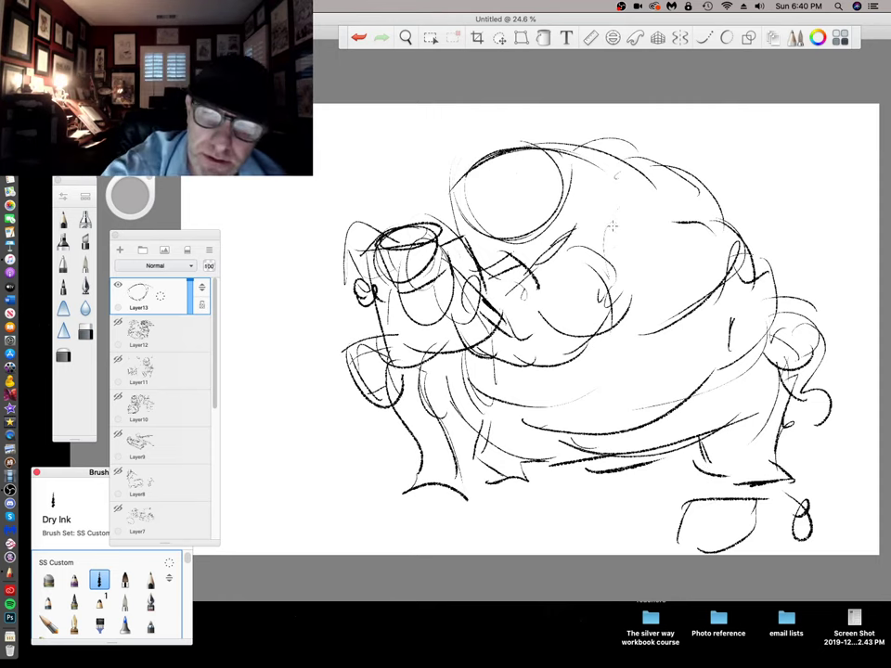
# Draw the near arm's large rounded muscle over the body and reinforce the back's upper bulge
pyautogui.moveTo(570, 231); pyautogui.dragTo(660, 307)
pyautogui.moveTo(606, 345)
pyautogui.mouseDown()
pyautogui.moveTo(663, 319)
pyautogui.moveTo(640, 326)
pyautogui.mouseUp()
pyautogui.moveTo(646, 232); pyautogui.dragTo(674, 319)
pyautogui.moveTo(725, 220); pyautogui.dragTo(776, 304)
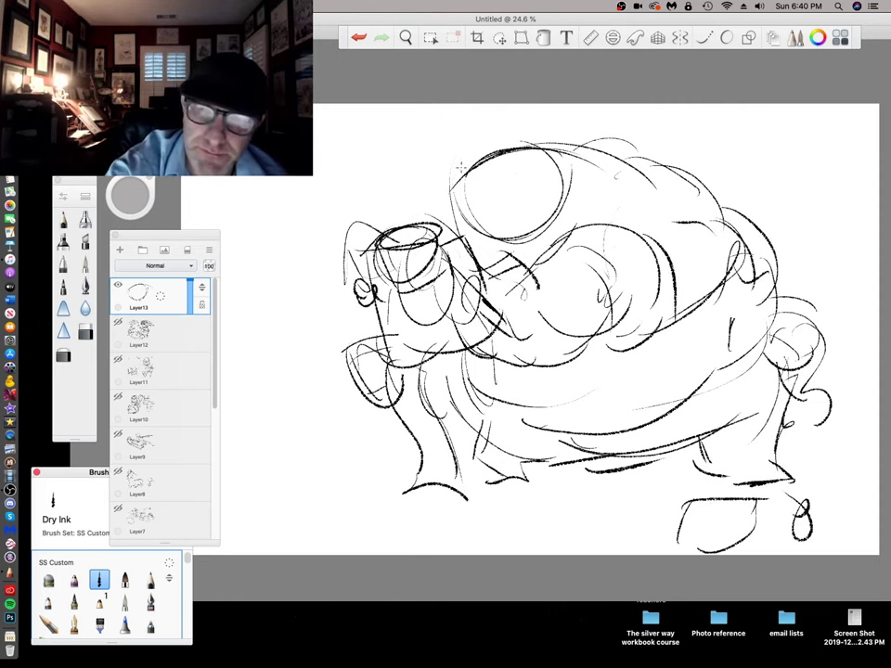
# Reshape the round head into a boxy block with a flat slanted crown, straight sides and a heavy jaw
pyautogui.moveTo(463, 164)
pyautogui.mouseDown()
pyautogui.moveTo(485, 176)
pyautogui.moveTo(481, 240)
pyautogui.mouseUp()
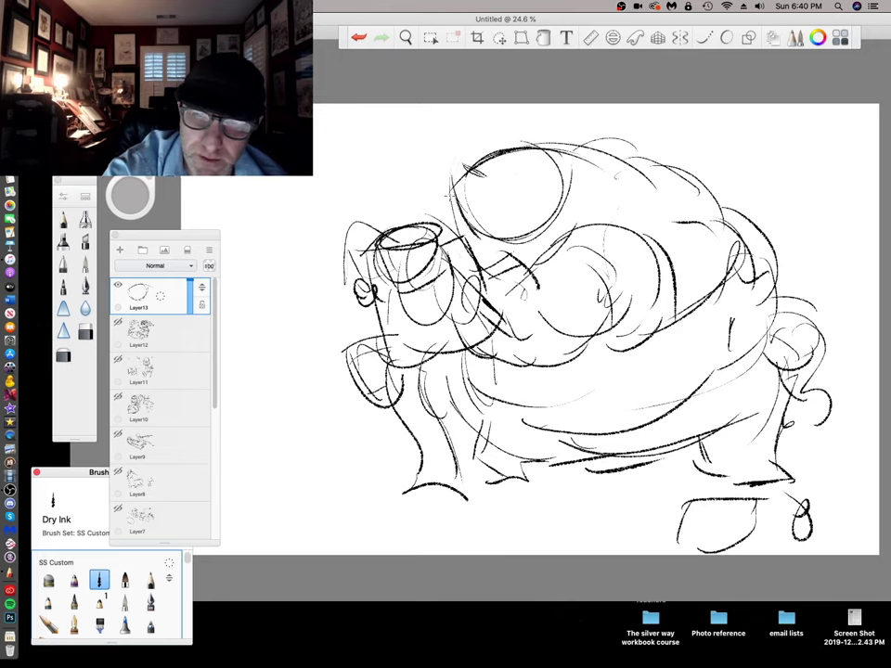
pyautogui.moveTo(453, 191)
pyautogui.mouseDown()
pyautogui.moveTo(486, 244)
pyautogui.moveTo(567, 232)
pyautogui.mouseUp()
pyautogui.moveTo(499, 248)
pyautogui.mouseDown()
pyautogui.moveTo(568, 221)
pyautogui.moveTo(586, 188)
pyautogui.mouseUp()
pyautogui.moveTo(442, 181); pyautogui.dragTo(521, 135)
pyautogui.moveTo(445, 180)
pyautogui.mouseDown()
pyautogui.moveTo(541, 129)
pyautogui.moveTo(602, 205)
pyautogui.mouseUp()
pyautogui.moveTo(478, 171); pyautogui.dragTo(524, 145)
pyautogui.moveTo(588, 203); pyautogui.dragTo(455, 261)
pyautogui.moveTo(443, 251); pyautogui.dragTo(536, 267)
# Shade the gap between the forearm and upper arm in heavy black and add ribbed strokes beside it
pyautogui.moveTo(461, 285)
pyautogui.mouseDown()
pyautogui.moveTo(481, 263)
pyautogui.moveTo(472, 280)
pyautogui.moveTo(438, 294)
pyautogui.moveTo(460, 361)
pyautogui.mouseUp()
pyautogui.moveTo(497, 287)
pyautogui.mouseDown()
pyautogui.moveTo(475, 336)
pyautogui.moveTo(490, 340)
pyautogui.moveTo(482, 350)
pyautogui.mouseUp()
pyautogui.moveTo(484, 340); pyautogui.dragTo(459, 358)
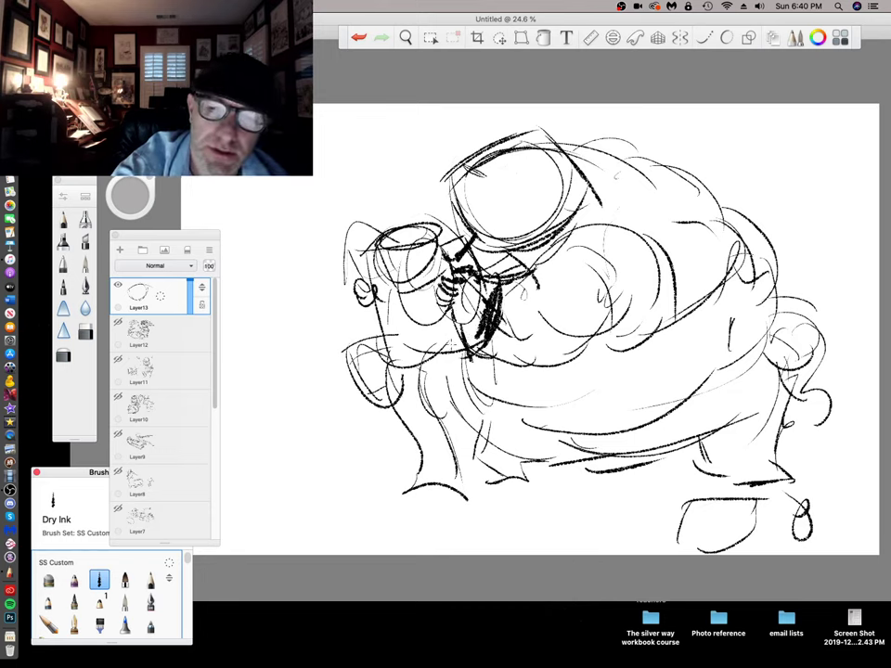
pyautogui.moveTo(483, 282); pyautogui.dragTo(538, 266)
# Thicken the folds under the near arm with heavy curved strokes
pyautogui.moveTo(491, 362); pyautogui.dragTo(590, 352)
pyautogui.moveTo(557, 373); pyautogui.dragTo(631, 338)
pyautogui.moveTo(582, 381); pyautogui.dragTo(667, 315)
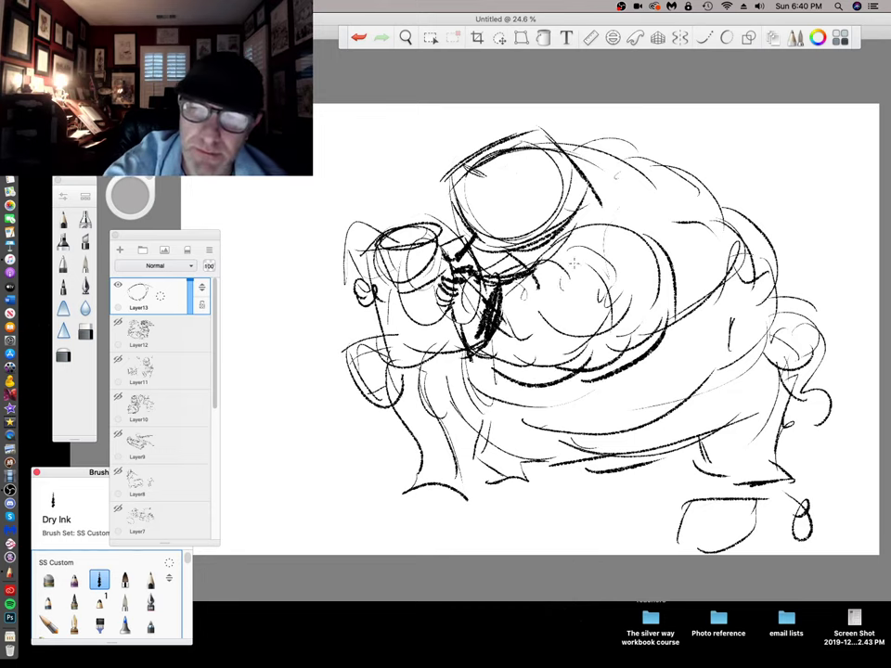
# Ink the front and underside of the belly boldly and outline the small foot beneath it
pyautogui.moveTo(466, 352); pyautogui.dragTo(502, 436)
pyautogui.moveTo(462, 355)
pyautogui.mouseDown()
pyautogui.moveTo(581, 454)
pyautogui.moveTo(733, 405)
pyautogui.mouseUp()
pyautogui.moveTo(496, 413)
pyautogui.mouseDown()
pyautogui.moveTo(491, 426)
pyautogui.moveTo(513, 488)
pyautogui.moveTo(536, 473)
pyautogui.mouseUp()
pyautogui.moveTo(477, 481); pyautogui.dragTo(525, 478)
pyautogui.moveTo(487, 491)
pyautogui.mouseDown()
pyautogui.moveTo(537, 478)
pyautogui.moveTo(534, 490)
pyautogui.mouseUp()
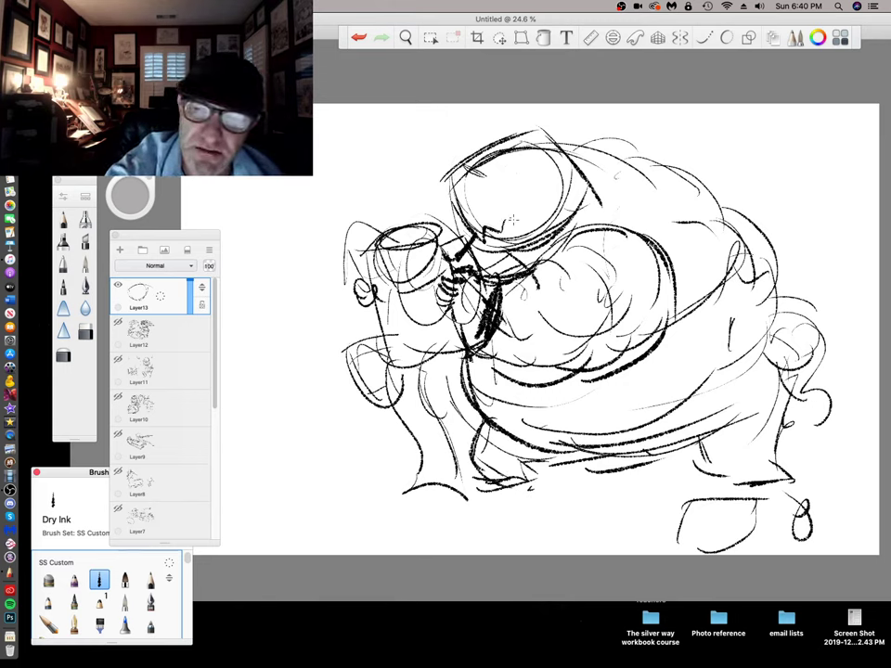
# Draw a crooked mouth with jagged teeth and glaring eyes under heavy slanted brows on the boxy head
pyautogui.moveTo(513, 220)
pyautogui.mouseDown()
pyautogui.moveTo(562, 189)
pyautogui.moveTo(568, 198)
pyautogui.mouseUp()
pyautogui.moveTo(491, 239)
pyautogui.mouseDown()
pyautogui.moveTo(576, 195)
pyautogui.moveTo(564, 213)
pyautogui.mouseUp()
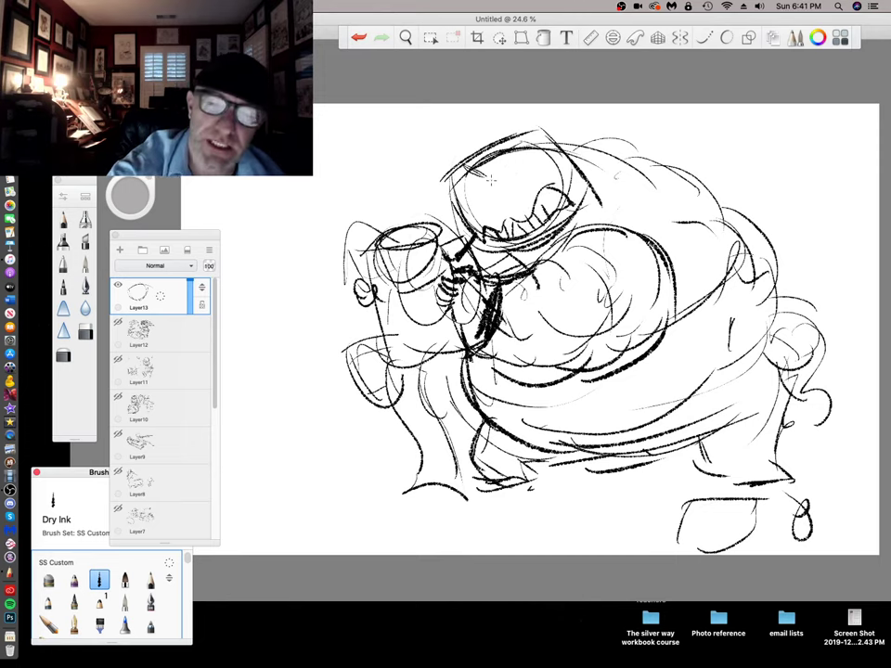
pyautogui.moveTo(442, 182)
pyautogui.mouseDown()
pyautogui.moveTo(491, 185)
pyautogui.moveTo(542, 136)
pyautogui.mouseUp()
pyautogui.moveTo(503, 180)
pyautogui.mouseDown()
pyautogui.moveTo(562, 123)
pyautogui.moveTo(558, 139)
pyautogui.mouseUp()
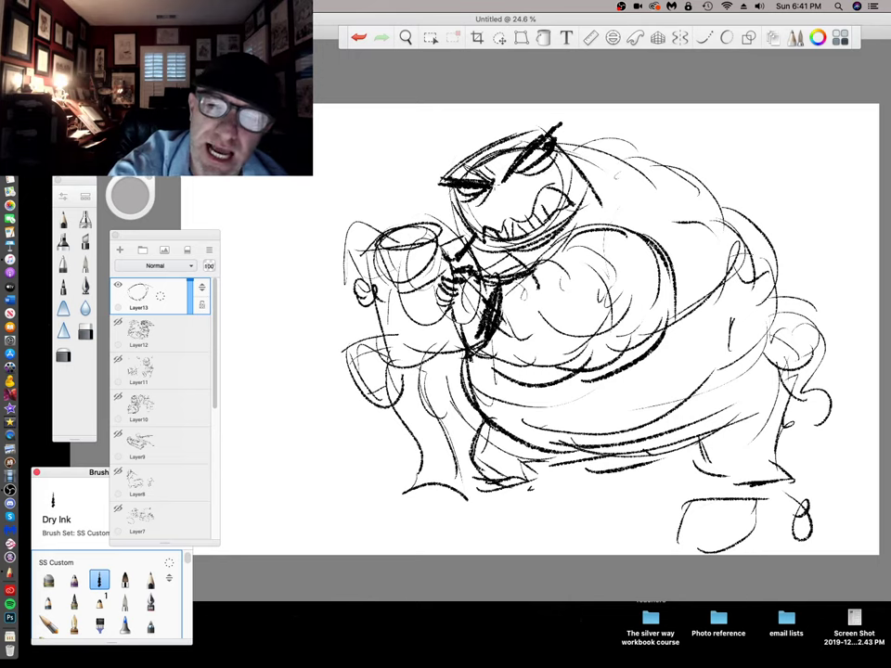
# Strengthen the outlines of the head, the long humped back and the lower belly
pyautogui.moveTo(449, 182)
pyautogui.mouseDown()
pyautogui.moveTo(542, 124)
pyautogui.moveTo(597, 168)
pyautogui.moveTo(492, 254)
pyautogui.moveTo(561, 231)
pyautogui.mouseUp()
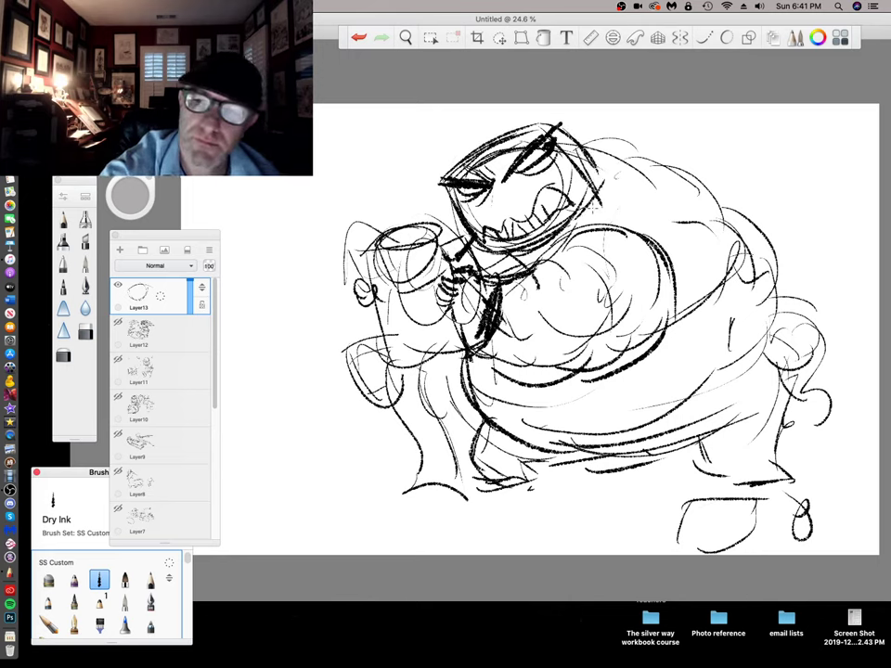
pyautogui.moveTo(607, 157)
pyautogui.mouseDown()
pyautogui.moveTo(779, 302)
pyautogui.moveTo(797, 421)
pyautogui.moveTo(551, 463)
pyautogui.mouseUp()
pyautogui.moveTo(486, 388); pyautogui.dragTo(510, 437)
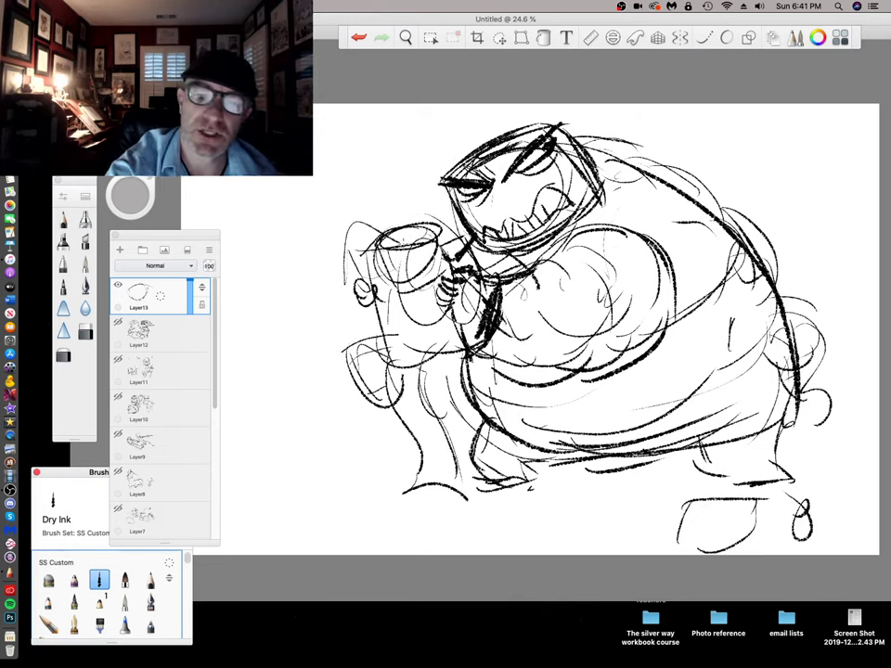
# Redraw the raised forearm's upper end as a bold open cylinder with a curved band around it
pyautogui.moveTo(359, 248); pyautogui.dragTo(469, 233)
pyautogui.moveTo(381, 233); pyautogui.dragTo(464, 240)
pyautogui.moveTo(371, 235); pyautogui.dragTo(379, 313)
pyautogui.moveTo(369, 284)
pyautogui.mouseDown()
pyautogui.moveTo(460, 277)
pyautogui.moveTo(456, 299)
pyautogui.mouseUp()
pyautogui.moveTo(432, 238); pyautogui.dragTo(433, 280)
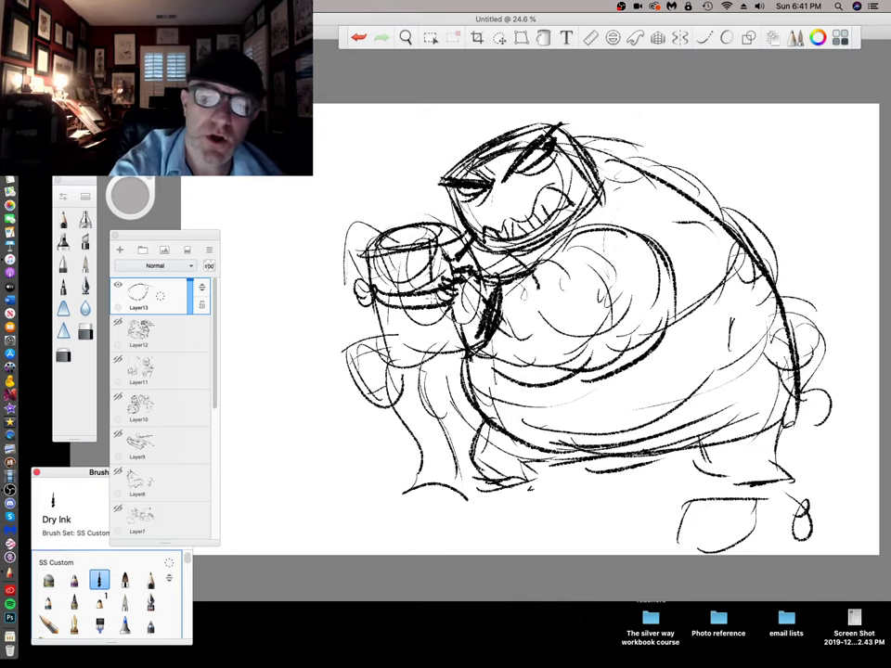
# Outline a stubby blocky form on the outer side of the raised forearm, just below the cylinder
pyautogui.moveTo(341, 311); pyautogui.dragTo(382, 309)
pyautogui.moveTo(343, 316); pyautogui.dragTo(373, 375)
pyautogui.moveTo(385, 305); pyautogui.dragTo(410, 351)
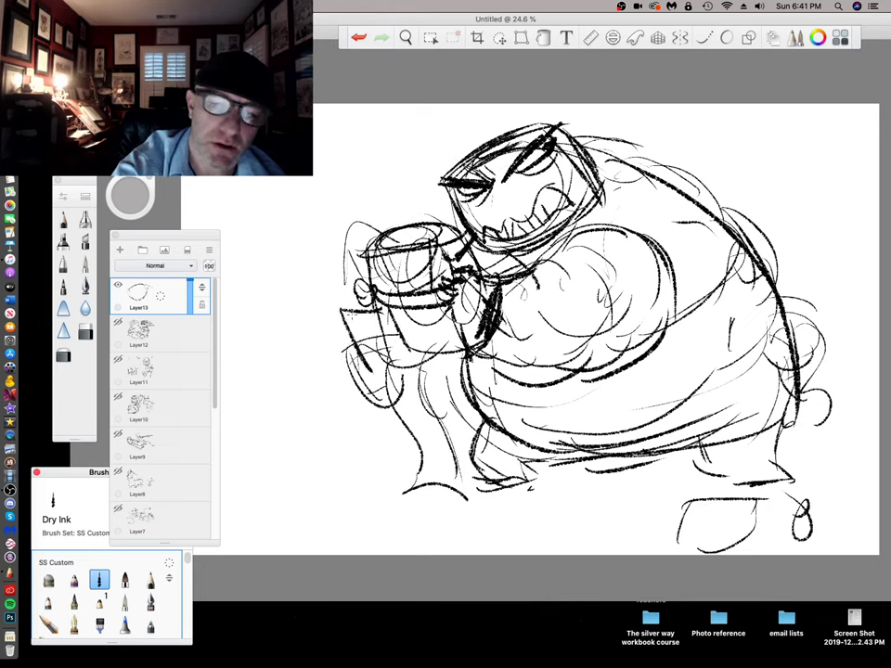
pyautogui.moveTo(344, 329); pyautogui.dragTo(382, 320)
pyautogui.moveTo(345, 333)
pyautogui.mouseDown()
pyautogui.moveTo(373, 380)
pyautogui.moveTo(460, 339)
pyautogui.mouseUp()
# Ink the front leg with a dark oval joint, tapering sides and a flared base
pyautogui.moveTo(403, 347); pyautogui.dragTo(396, 403)
pyautogui.moveTo(399, 394)
pyautogui.mouseDown()
pyautogui.moveTo(445, 387)
pyautogui.moveTo(399, 403)
pyautogui.mouseUp()
pyautogui.moveTo(445, 413); pyautogui.dragTo(467, 340)
pyautogui.moveTo(411, 334)
pyautogui.mouseDown()
pyautogui.moveTo(401, 497)
pyautogui.moveTo(467, 490)
pyautogui.mouseUp()
pyautogui.moveTo(466, 492); pyautogui.dragTo(440, 397)
# Reinforce the long fold under the near arm and the shoulder hump, and add a squared patch on the body's side
pyautogui.moveTo(488, 360)
pyautogui.mouseDown()
pyautogui.moveTo(665, 344)
pyautogui.moveTo(761, 237)
pyautogui.mouseUp()
pyautogui.moveTo(622, 140)
pyautogui.mouseDown()
pyautogui.moveTo(677, 171)
pyautogui.moveTo(682, 193)
pyautogui.mouseUp()
pyautogui.moveTo(672, 162); pyautogui.dragTo(681, 206)
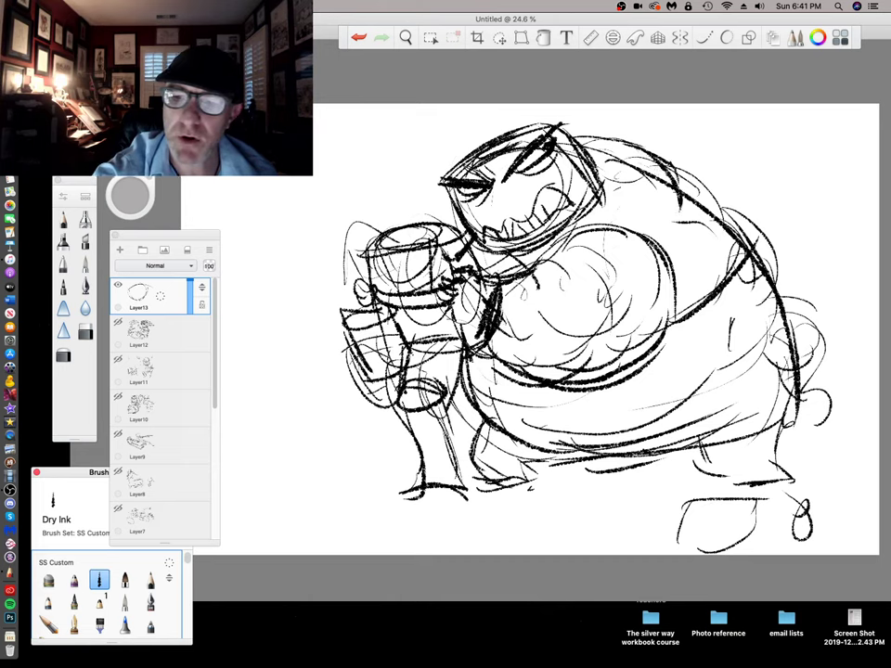
pyautogui.moveTo(521, 226)
pyautogui.mouseDown()
pyautogui.moveTo(523, 275)
pyautogui.moveTo(568, 258)
pyautogui.mouseUp()
pyautogui.moveTo(547, 227); pyautogui.dragTo(566, 252)
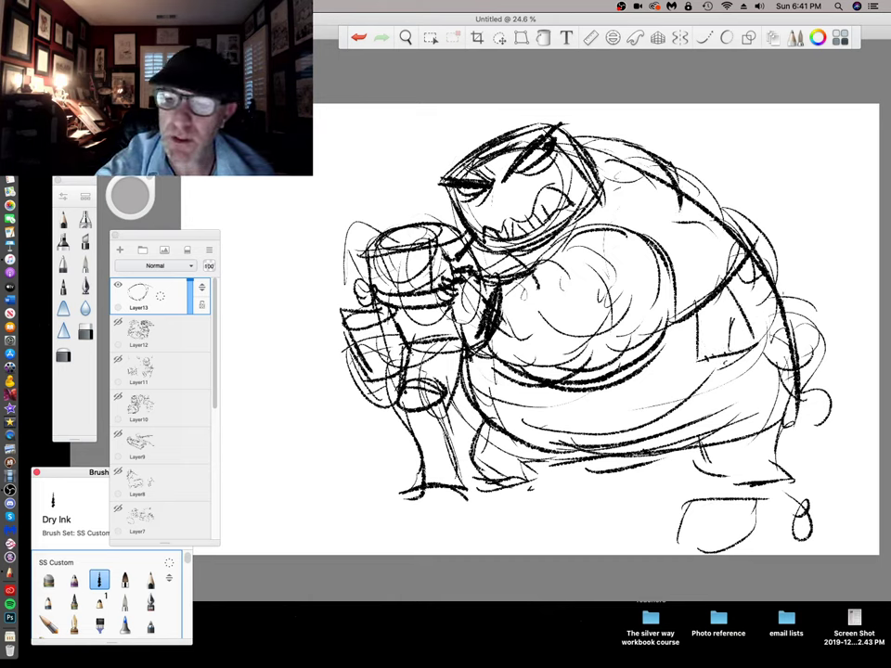
# Add a jagged tail and a rounded hind foot at the rear, then darken the teeth and jaw outline
pyautogui.moveTo(800, 390)
pyautogui.mouseDown()
pyautogui.moveTo(765, 453)
pyautogui.moveTo(826, 425)
pyautogui.moveTo(796, 467)
pyautogui.mouseUp()
pyautogui.moveTo(799, 451)
pyautogui.mouseDown()
pyautogui.moveTo(833, 467)
pyautogui.moveTo(846, 453)
pyautogui.mouseUp()
pyautogui.moveTo(835, 428); pyautogui.dragTo(866, 454)
pyautogui.moveTo(772, 427); pyautogui.dragTo(773, 470)
pyautogui.moveTo(680, 449)
pyautogui.mouseDown()
pyautogui.moveTo(753, 482)
pyautogui.moveTo(823, 469)
pyautogui.mouseUp()
pyautogui.moveTo(750, 268); pyautogui.dragTo(769, 332)
pyautogui.moveTo(750, 273); pyautogui.dragTo(768, 300)
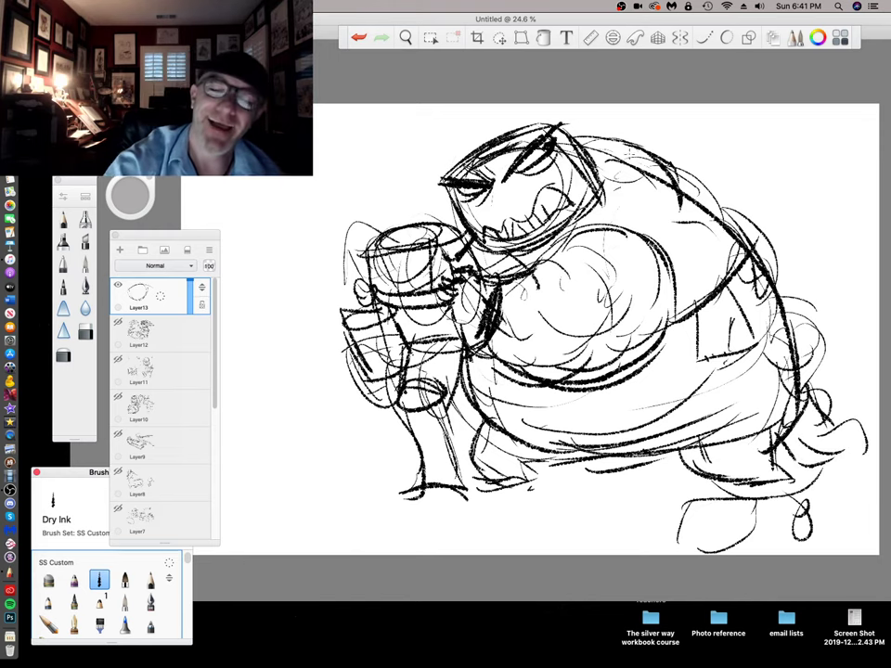
pyautogui.moveTo(491, 227)
pyautogui.mouseDown()
pyautogui.moveTo(526, 221)
pyautogui.moveTo(558, 190)
pyautogui.moveTo(569, 206)
pyautogui.mouseUp()
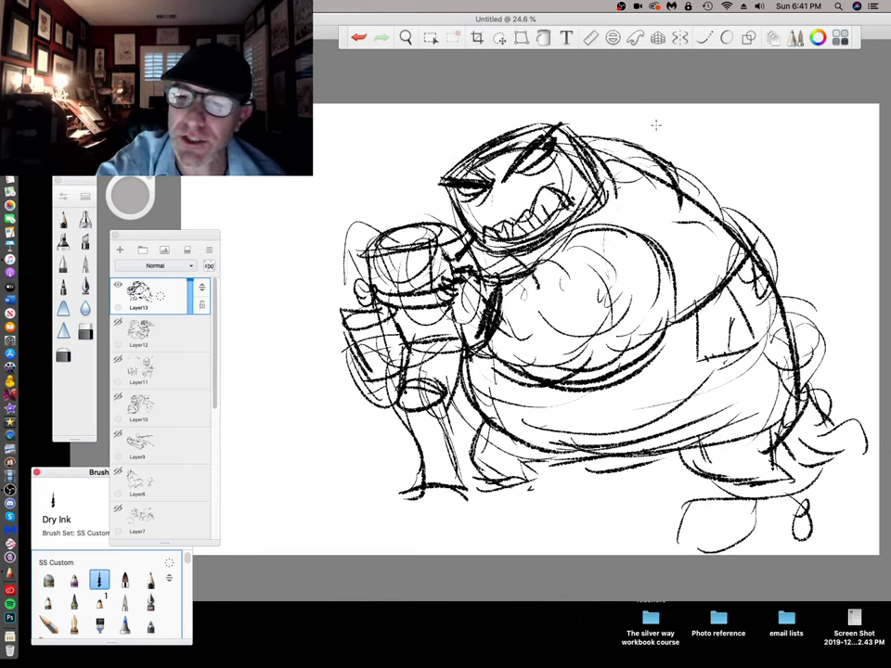
# Draw two large blocky plates projecting from the creature's upper back
pyautogui.moveTo(645, 125); pyautogui.dragTo(641, 173)
pyautogui.moveTo(638, 124); pyautogui.dragTo(730, 147)
pyautogui.moveTo(730, 147); pyautogui.dragTo(713, 198)
pyautogui.moveTo(644, 128)
pyautogui.mouseDown()
pyautogui.moveTo(668, 148)
pyautogui.moveTo(729, 151)
pyautogui.mouseUp()
pyautogui.moveTo(643, 123)
pyautogui.mouseDown()
pyautogui.moveTo(728, 151)
pyautogui.moveTo(722, 218)
pyautogui.mouseUp()
pyautogui.moveTo(750, 182); pyautogui.dragTo(807, 232)
pyautogui.moveTo(817, 247); pyautogui.dragTo(783, 281)
pyautogui.moveTo(750, 183); pyautogui.dragTo(808, 234)
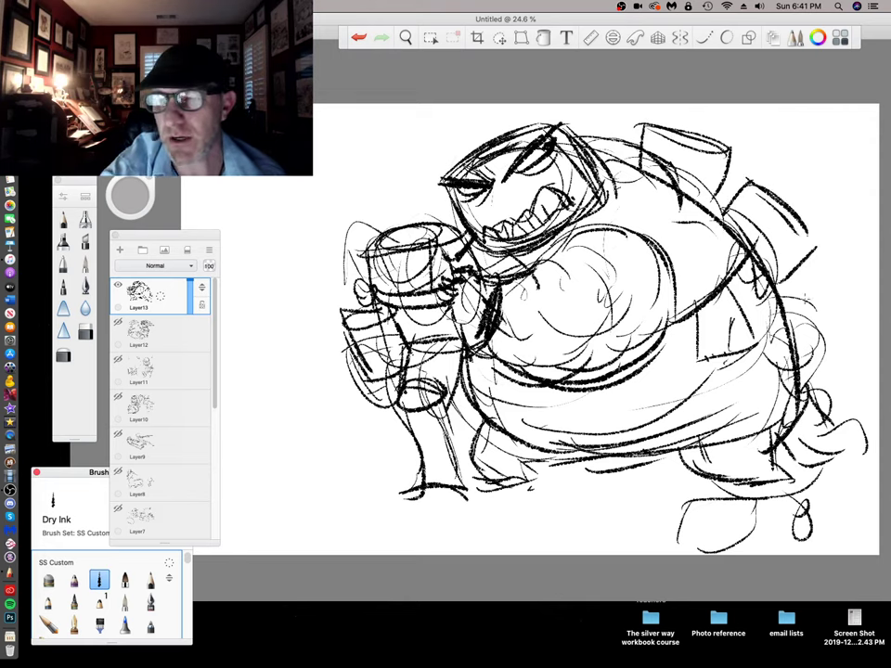
# Add a third plate on the lower back, depth lines on the uppermost plate and two stubby horns on the head
pyautogui.moveTo(784, 302); pyautogui.dragTo(828, 286)
pyautogui.moveTo(828, 286); pyautogui.dragTo(848, 359)
pyautogui.moveTo(848, 359); pyautogui.dragTo(806, 374)
pyautogui.moveTo(827, 287); pyautogui.dragTo(848, 362)
pyautogui.moveTo(667, 129)
pyautogui.mouseDown()
pyautogui.moveTo(654, 184)
pyautogui.moveTo(741, 169)
pyautogui.mouseUp()
pyautogui.moveTo(728, 152); pyautogui.dragTo(711, 197)
pyautogui.moveTo(615, 118); pyautogui.dragTo(608, 166)
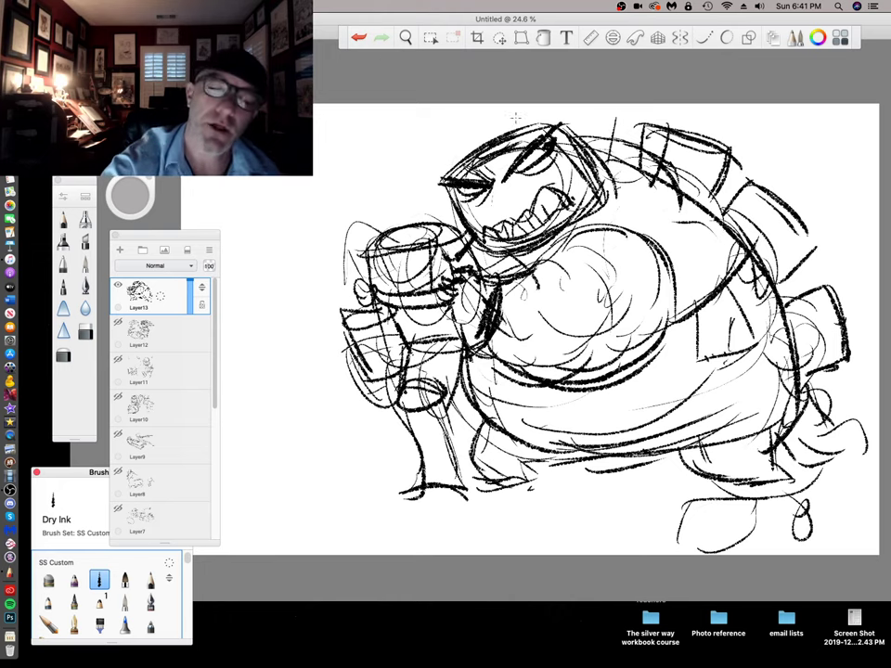
pyautogui.moveTo(436, 148)
pyautogui.mouseDown()
pyautogui.moveTo(447, 130)
pyautogui.moveTo(472, 128)
pyautogui.moveTo(465, 169)
pyautogui.moveTo(432, 148)
pyautogui.mouseUp()
pyautogui.moveTo(507, 106)
pyautogui.mouseDown()
pyautogui.moveTo(513, 128)
pyautogui.moveTo(541, 104)
pyautogui.mouseUp()
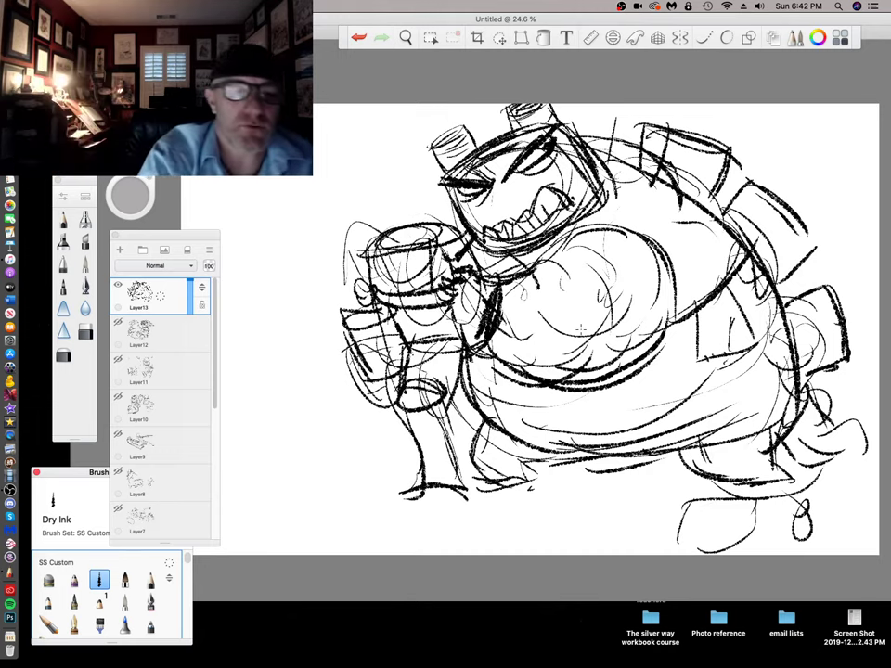
# Hide the layer with the hulking creature and add two new blank layers above it
pyautogui.click(118, 285)
pyautogui.click(120, 250)
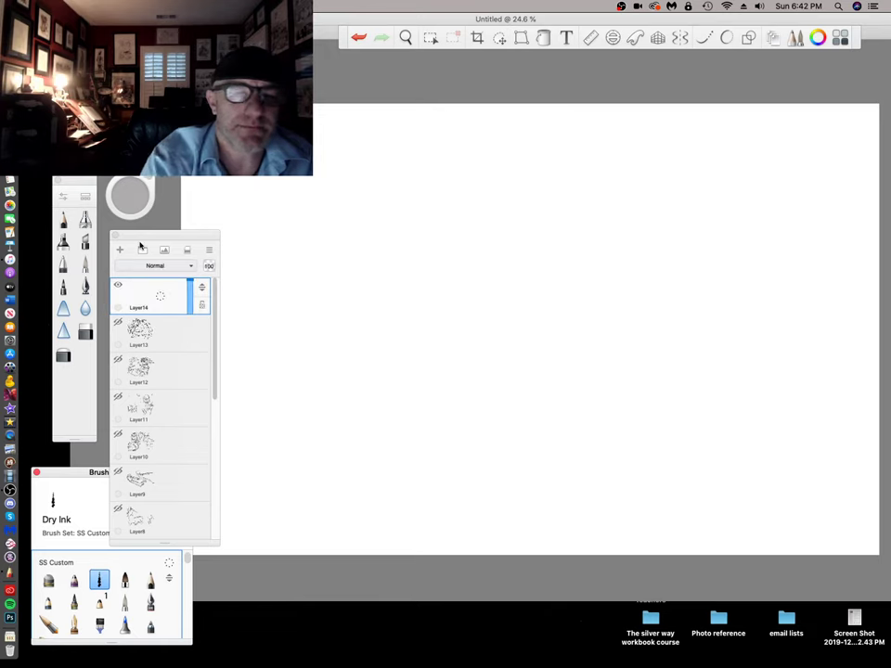
pyautogui.click(120, 250)
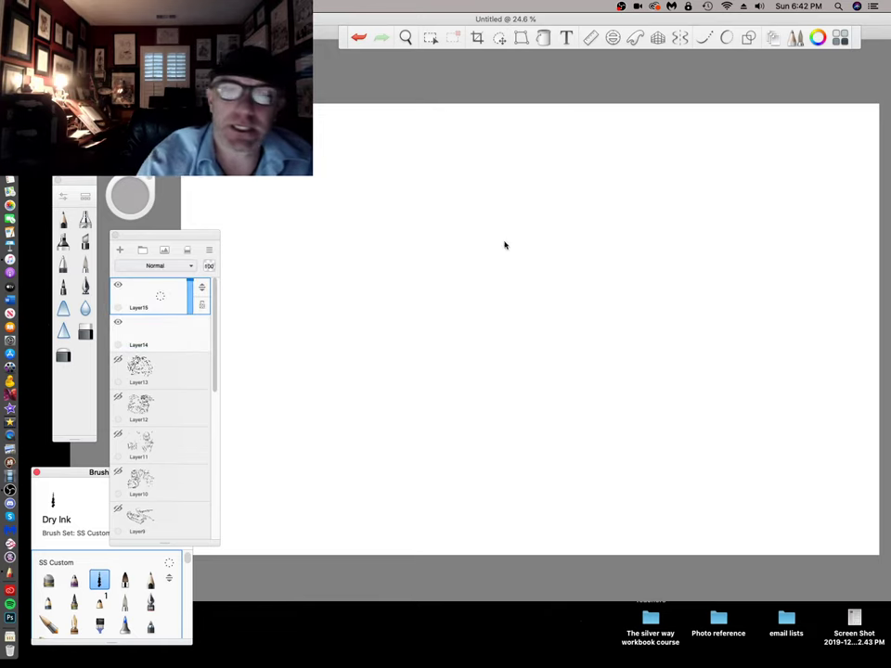
# Sketch a small round head near the upper middle of the blank canvas with overlapping circular strokes
pyautogui.moveTo(427, 160); pyautogui.dragTo(463, 132)
pyautogui.moveTo(435, 146); pyautogui.dragTo(484, 138)
pyautogui.moveTo(434, 168)
pyautogui.mouseDown()
pyautogui.moveTo(447, 145)
pyautogui.moveTo(500, 177)
pyautogui.mouseUp()
pyautogui.moveTo(428, 146); pyautogui.dragTo(485, 132)
pyautogui.moveTo(487, 133); pyautogui.dragTo(508, 154)
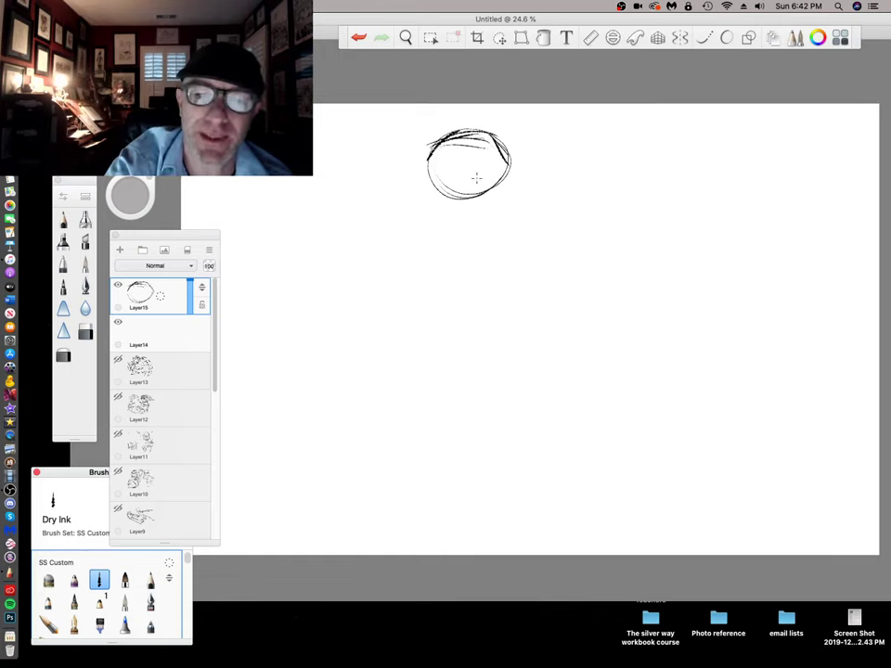
# Draw a larger rounded form bulging out below and around the small circle
pyautogui.moveTo(513, 171)
pyautogui.mouseDown()
pyautogui.moveTo(533, 173)
pyautogui.moveTo(545, 207)
pyautogui.moveTo(538, 226)
pyautogui.mouseUp()
pyautogui.moveTo(427, 171); pyautogui.dragTo(476, 251)
pyautogui.moveTo(413, 213); pyautogui.dragTo(507, 256)
pyautogui.moveTo(450, 249); pyautogui.dragTo(548, 191)
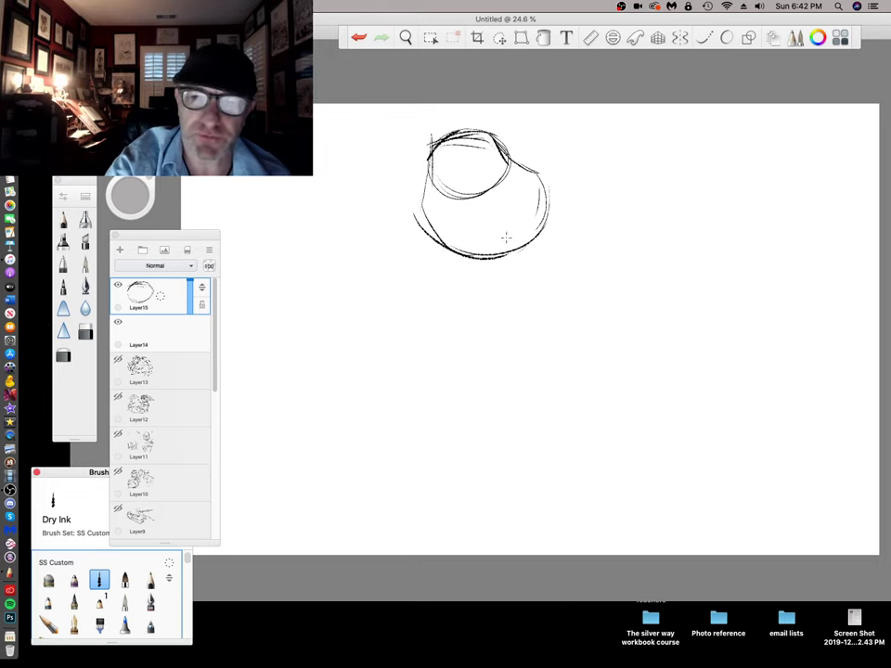
# Strengthen the outline of the muzzle and cheek and sketch two small round ears on the head
pyautogui.moveTo(430, 145)
pyautogui.mouseDown()
pyautogui.moveTo(502, 140)
pyautogui.moveTo(547, 233)
pyautogui.mouseUp()
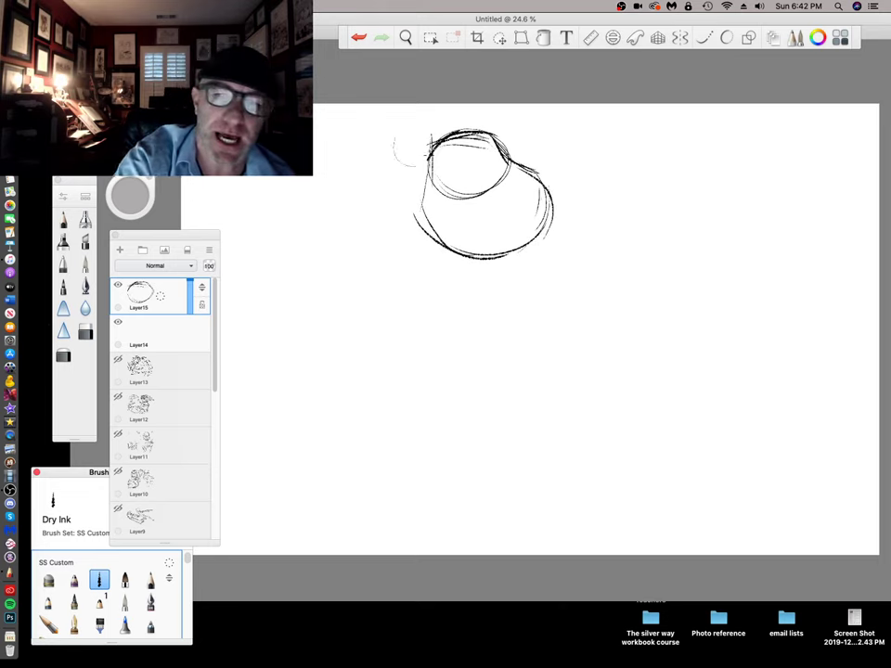
pyautogui.moveTo(419, 135)
pyautogui.mouseDown()
pyautogui.moveTo(473, 115)
pyautogui.moveTo(413, 171)
pyautogui.mouseUp()
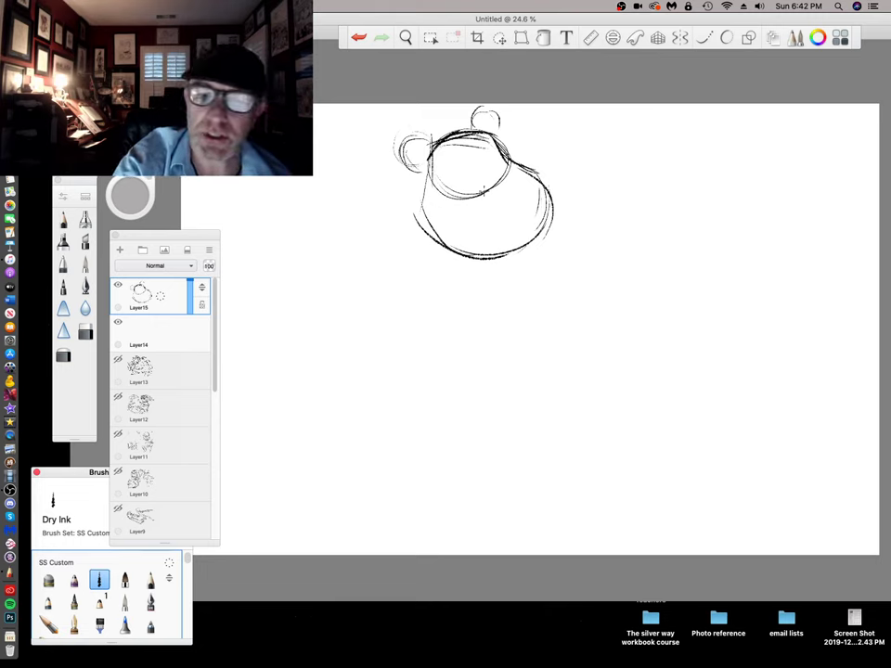
pyautogui.moveTo(492, 134); pyautogui.dragTo(559, 221)
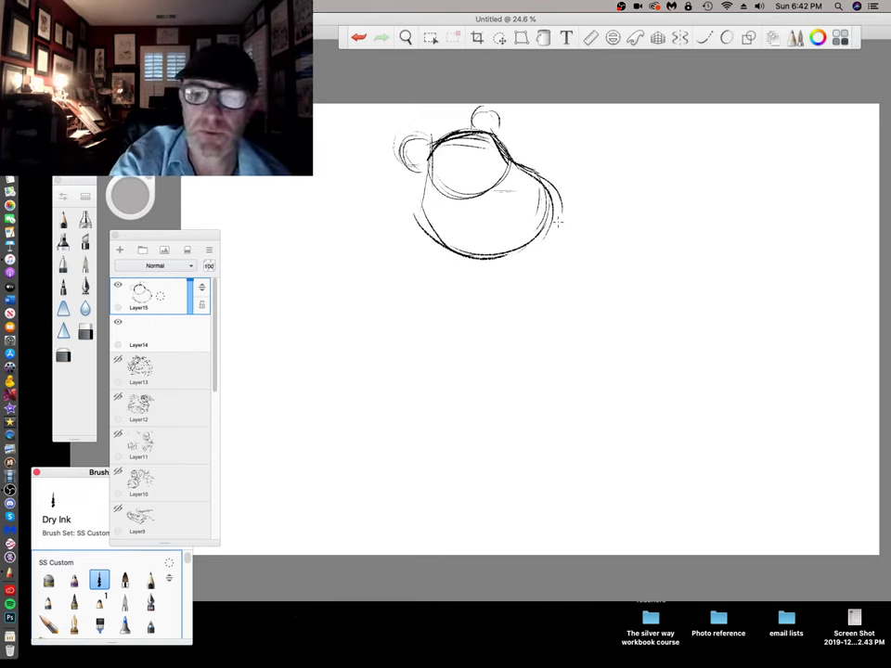
# Draw a huge pear-shaped body flaring out from the head down to a broad, flat bottom
pyautogui.moveTo(419, 198); pyautogui.dragTo(386, 272)
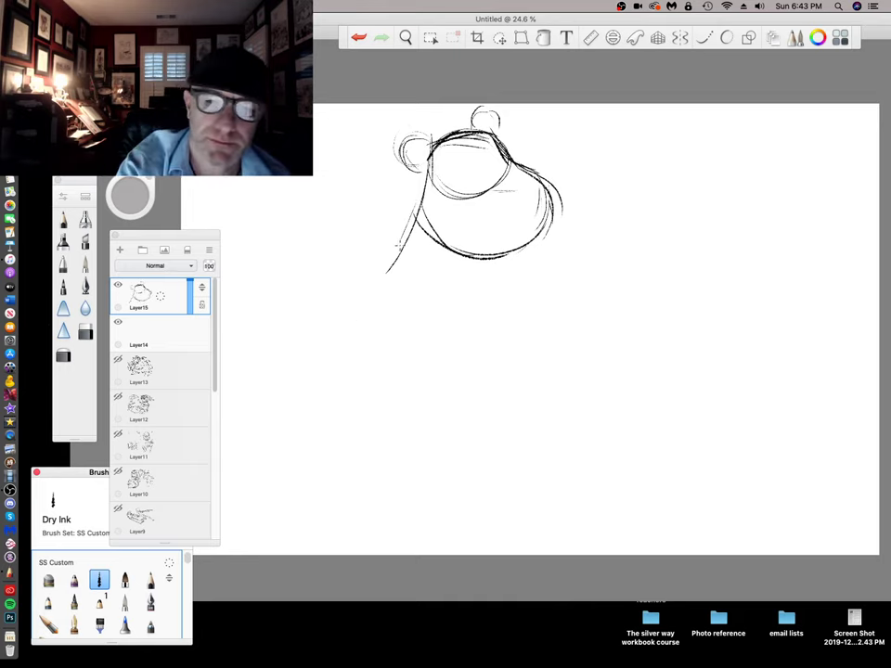
pyautogui.moveTo(386, 273)
pyautogui.mouseDown()
pyautogui.moveTo(308, 366)
pyautogui.moveTo(395, 426)
pyautogui.moveTo(402, 413)
pyautogui.moveTo(460, 448)
pyautogui.moveTo(541, 436)
pyautogui.mouseUp()
pyautogui.moveTo(408, 455); pyautogui.dragTo(536, 444)
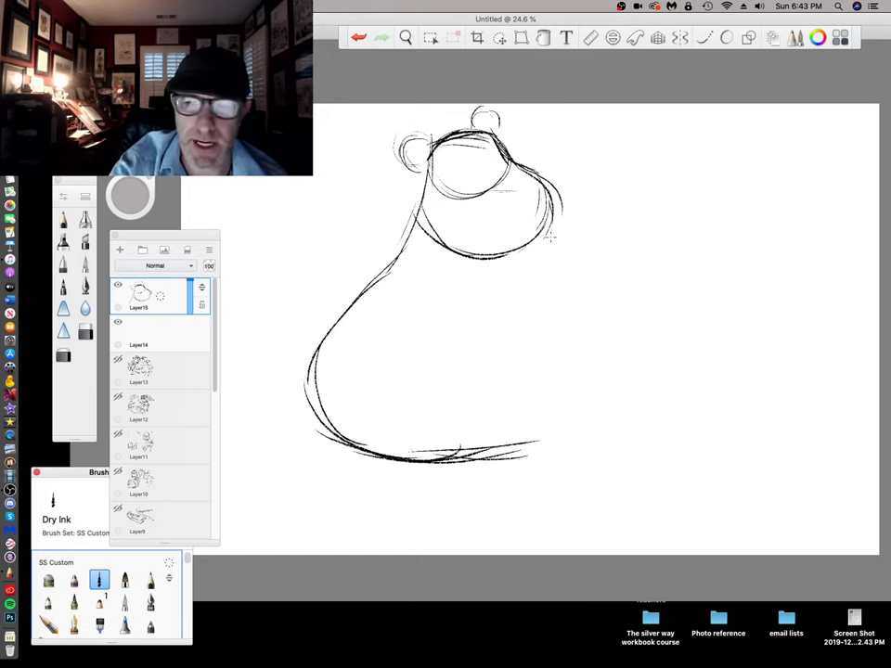
pyautogui.moveTo(581, 322); pyautogui.dragTo(537, 461)
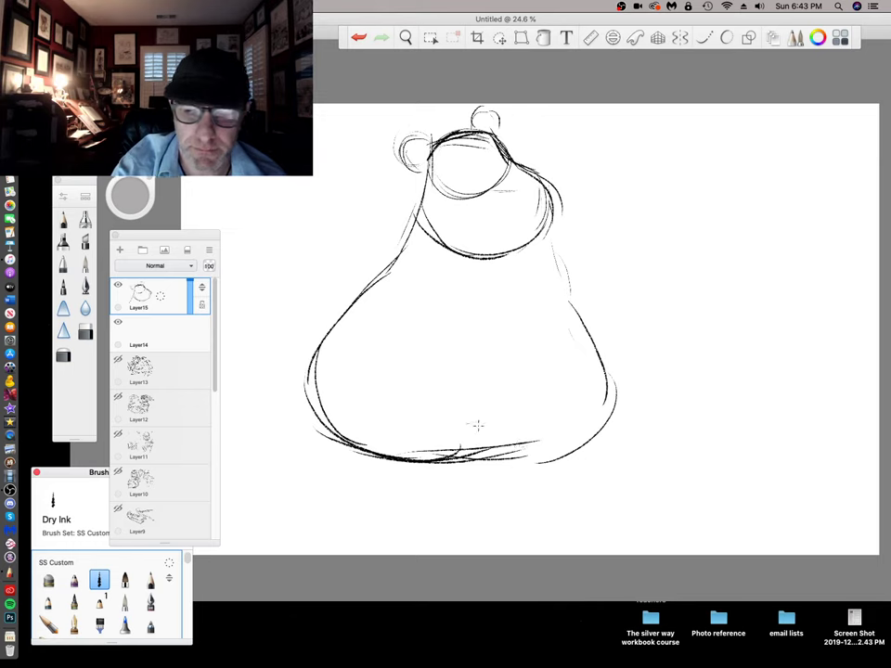
# Sketch two short bent legs with dangling feet under the belly and firm up the front of the body
pyautogui.moveTo(466, 424); pyautogui.dragTo(542, 436)
pyautogui.moveTo(415, 461); pyautogui.dragTo(484, 471)
pyautogui.moveTo(418, 465); pyautogui.dragTo(482, 475)
pyautogui.moveTo(551, 419); pyautogui.dragTo(522, 484)
pyautogui.moveTo(544, 444)
pyautogui.mouseDown()
pyautogui.moveTo(511, 489)
pyautogui.moveTo(465, 489)
pyautogui.moveTo(501, 500)
pyautogui.moveTo(507, 490)
pyautogui.moveTo(498, 520)
pyautogui.moveTo(561, 481)
pyautogui.mouseUp()
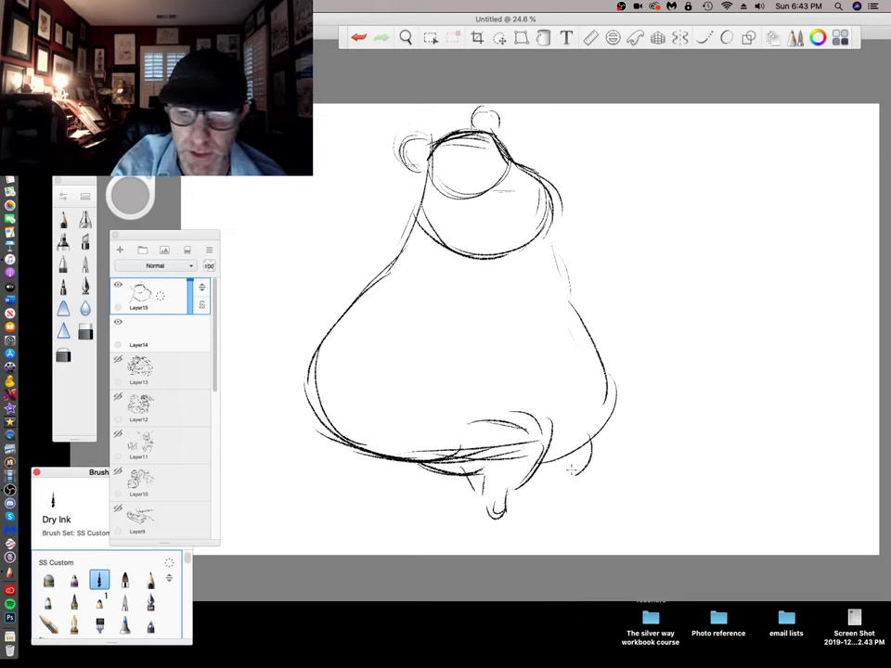
pyautogui.moveTo(585, 443)
pyautogui.mouseDown()
pyautogui.moveTo(577, 474)
pyautogui.moveTo(566, 490)
pyautogui.moveTo(580, 476)
pyautogui.moveTo(559, 479)
pyautogui.moveTo(580, 476)
pyautogui.moveTo(563, 481)
pyautogui.moveTo(588, 505)
pyautogui.mouseUp()
pyautogui.moveTo(623, 394); pyautogui.dragTo(595, 455)
pyautogui.moveTo(560, 249)
pyautogui.mouseDown()
pyautogui.moveTo(587, 335)
pyautogui.moveTo(575, 308)
pyautogui.mouseUp()
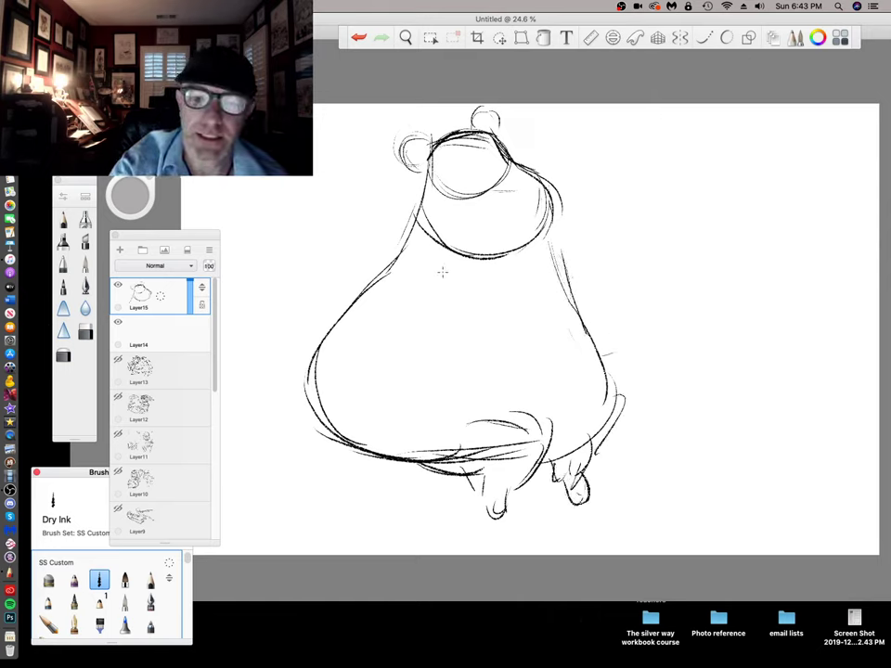
# Draw both arms reaching forward from the chest, with hands gripping the near edge of a newspaper
pyautogui.moveTo(425, 333); pyautogui.dragTo(494, 363)
pyautogui.moveTo(472, 289)
pyautogui.mouseDown()
pyautogui.moveTo(502, 309)
pyautogui.moveTo(535, 288)
pyautogui.mouseUp()
pyautogui.moveTo(494, 362); pyautogui.dragTo(537, 330)
pyautogui.moveTo(529, 288)
pyautogui.mouseDown()
pyautogui.moveTo(538, 281)
pyautogui.moveTo(540, 292)
pyautogui.moveTo(543, 248)
pyautogui.mouseUp()
pyautogui.moveTo(543, 248)
pyautogui.mouseDown()
pyautogui.moveTo(671, 231)
pyautogui.moveTo(601, 233)
pyautogui.mouseUp()
pyautogui.moveTo(539, 286)
pyautogui.mouseDown()
pyautogui.moveTo(560, 307)
pyautogui.moveTo(534, 339)
pyautogui.mouseUp()
# Complete the newspaper's outline with its bottom edge, a slanted back page and a heavy outer edge
pyautogui.moveTo(525, 252)
pyautogui.mouseDown()
pyautogui.moveTo(645, 223)
pyautogui.moveTo(655, 297)
pyautogui.moveTo(548, 381)
pyautogui.mouseUp()
pyautogui.moveTo(536, 378); pyautogui.dragTo(638, 374)
pyautogui.moveTo(568, 378); pyautogui.dragTo(649, 372)
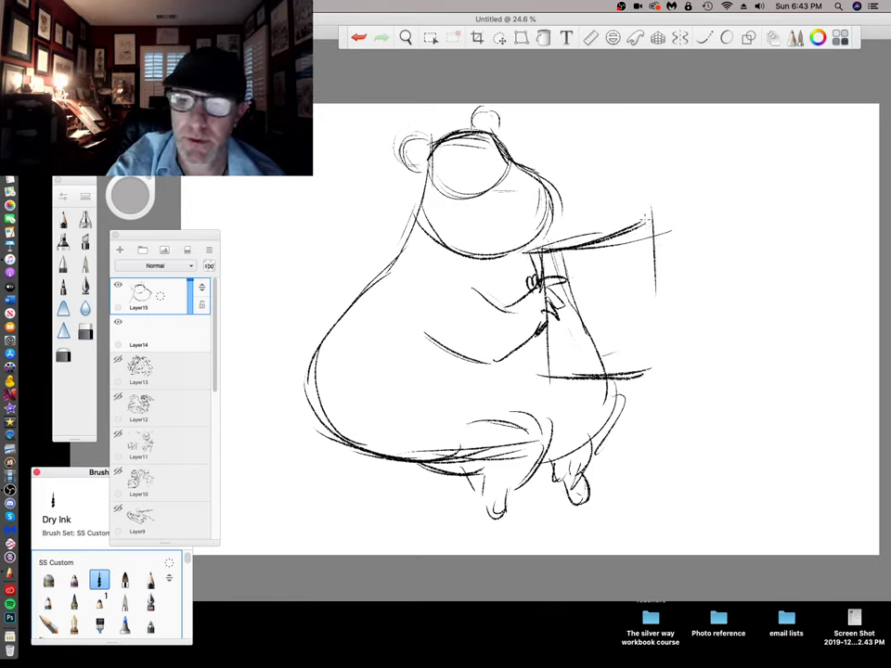
pyautogui.moveTo(676, 223); pyautogui.dragTo(603, 192)
pyautogui.moveTo(603, 192)
pyautogui.mouseDown()
pyautogui.moveTo(606, 236)
pyautogui.moveTo(673, 222)
pyautogui.mouseUp()
pyautogui.moveTo(676, 210); pyautogui.dragTo(677, 358)
pyautogui.moveTo(663, 238); pyautogui.dragTo(675, 374)
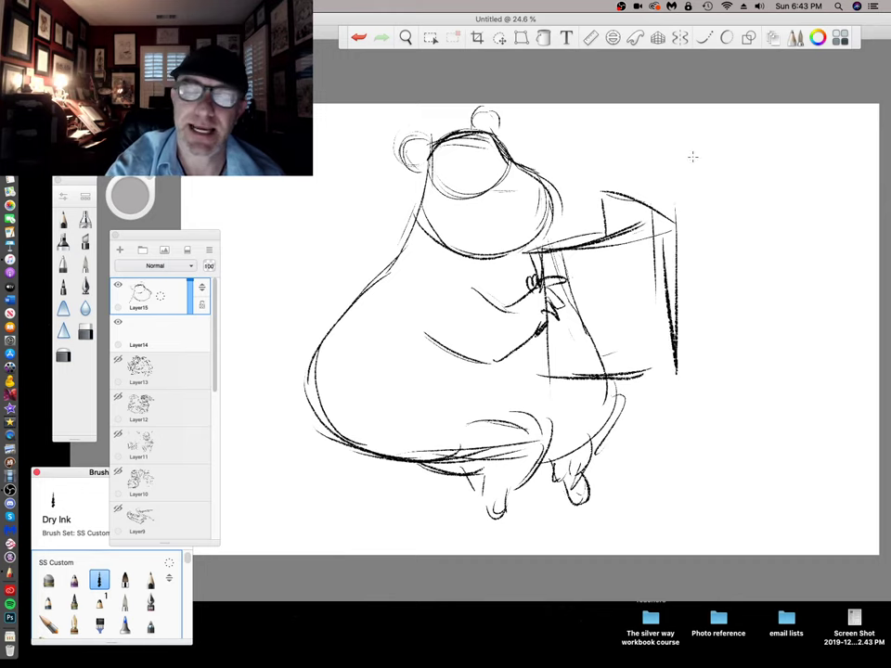
# Hand-letter the headline "CHARMIN STOCKS UP" with a bold upward arrow on the newspaper
pyautogui.moveTo(570, 258); pyautogui.dragTo(557, 281)
pyautogui.moveTo(576, 256)
pyautogui.mouseDown()
pyautogui.moveTo(576, 281)
pyautogui.moveTo(587, 278)
pyautogui.mouseUp()
pyautogui.moveTo(572, 270); pyautogui.dragTo(604, 273)
pyautogui.moveTo(591, 268); pyautogui.dragTo(604, 265)
pyautogui.moveTo(609, 254)
pyautogui.mouseDown()
pyautogui.moveTo(610, 272)
pyautogui.moveTo(654, 249)
pyautogui.mouseUp()
pyautogui.moveTo(597, 277); pyautogui.dragTo(587, 297)
pyautogui.moveTo(598, 277); pyautogui.dragTo(613, 276)
pyautogui.moveTo(605, 277)
pyautogui.mouseDown()
pyautogui.moveTo(604, 297)
pyautogui.moveTo(617, 287)
pyautogui.mouseUp()
pyautogui.moveTo(631, 283)
pyautogui.mouseDown()
pyautogui.moveTo(628, 295)
pyautogui.moveTo(647, 293)
pyautogui.mouseUp()
pyautogui.moveTo(593, 319)
pyautogui.mouseDown()
pyautogui.moveTo(608, 321)
pyautogui.moveTo(615, 349)
pyautogui.mouseUp()
pyautogui.moveTo(615, 322)
pyautogui.mouseDown()
pyautogui.moveTo(617, 336)
pyautogui.moveTo(655, 318)
pyautogui.mouseUp()
pyautogui.moveTo(643, 321)
pyautogui.mouseDown()
pyautogui.moveTo(643, 351)
pyautogui.moveTo(658, 325)
pyautogui.mouseUp()
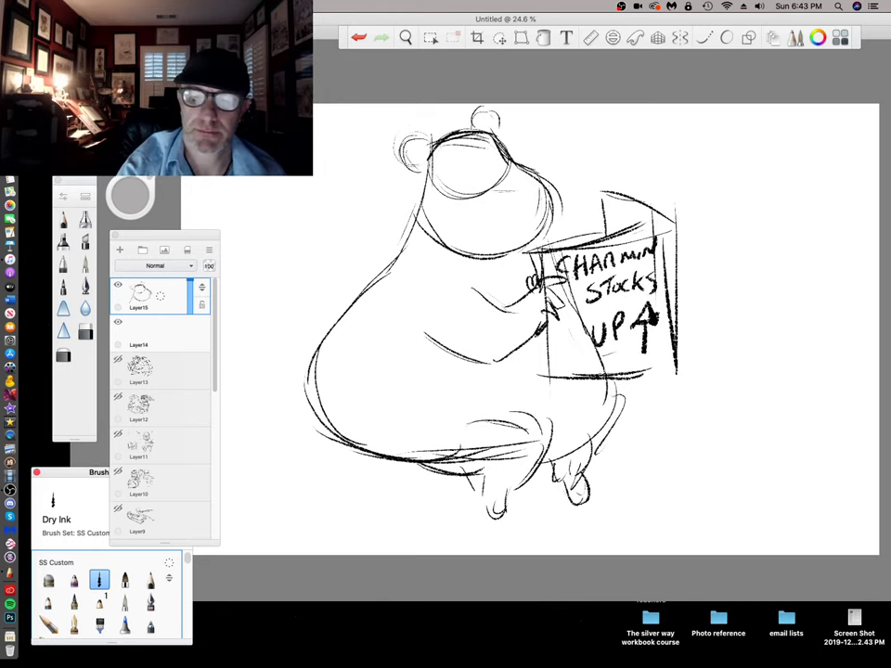
# Thicken the belly's lower front curve and sketch the back of a toilet seat under the bear's rear
pyautogui.moveTo(611, 377); pyautogui.dragTo(538, 463)
pyautogui.moveTo(596, 423); pyautogui.dragTo(550, 463)
pyautogui.moveTo(326, 450)
pyautogui.mouseDown()
pyautogui.moveTo(395, 456)
pyautogui.moveTo(309, 438)
pyautogui.mouseUp()
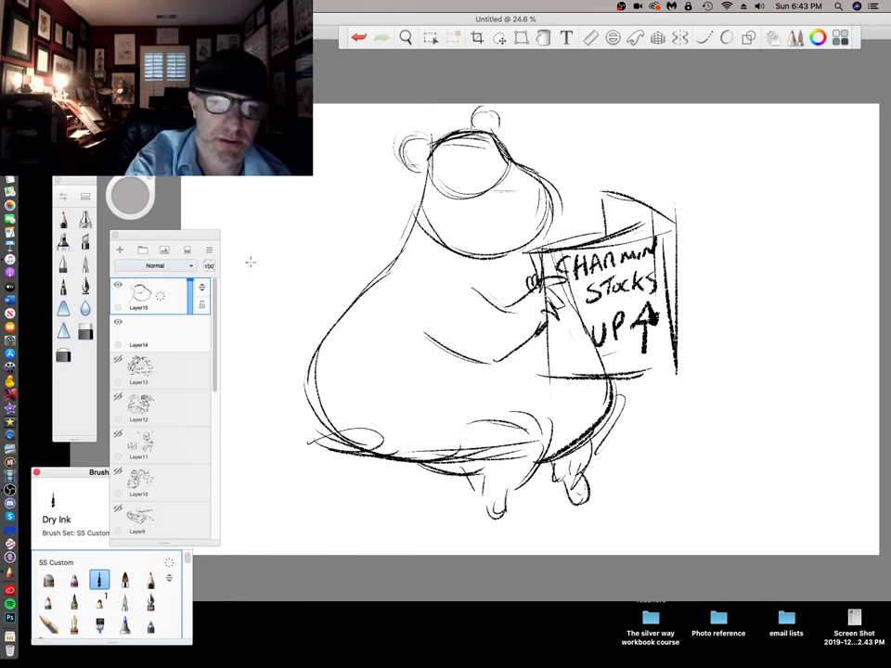
# Sketch a boxy toilet tank behind the bear's back with straight sides, a top edge and a curved bottom
pyautogui.moveTo(244, 255); pyautogui.dragTo(253, 354)
pyautogui.moveTo(248, 263)
pyautogui.mouseDown()
pyautogui.moveTo(336, 247)
pyautogui.moveTo(242, 374)
pyautogui.moveTo(287, 331)
pyautogui.mouseUp()
pyautogui.moveTo(281, 264); pyautogui.dragTo(281, 327)
pyautogui.moveTo(267, 375); pyautogui.dragTo(329, 345)
pyautogui.moveTo(336, 237); pyautogui.dragTo(342, 314)
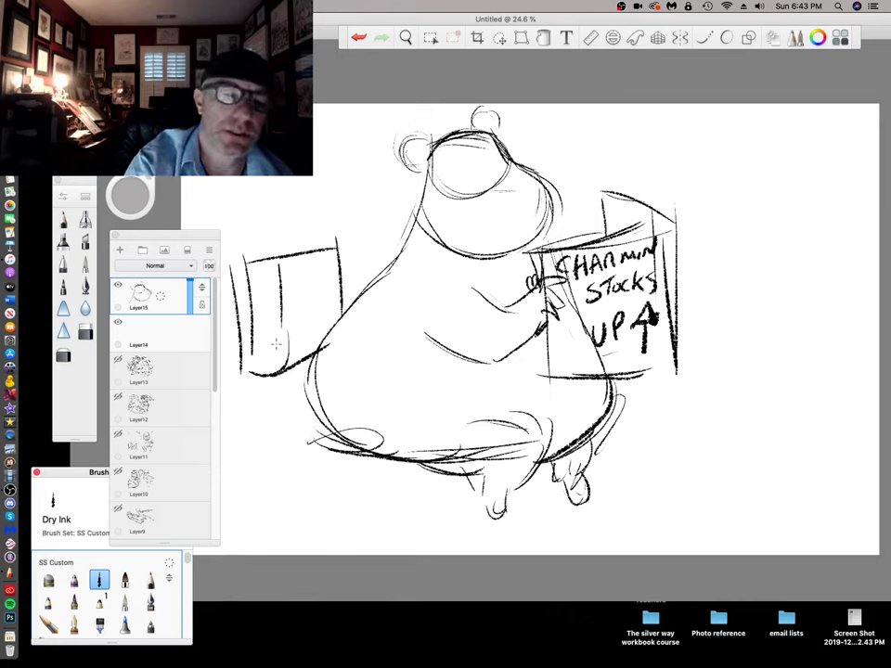
# Draw the support below the tank and the toilet's seat, bowl and flared base beneath the bear
pyautogui.moveTo(283, 368); pyautogui.dragTo(286, 420)
pyautogui.moveTo(309, 389); pyautogui.dragTo(231, 415)
pyautogui.moveTo(282, 357)
pyautogui.mouseDown()
pyautogui.moveTo(286, 434)
pyautogui.moveTo(330, 409)
pyautogui.mouseUp()
pyautogui.moveTo(313, 421)
pyautogui.mouseDown()
pyautogui.moveTo(325, 462)
pyautogui.moveTo(389, 455)
pyautogui.mouseUp()
pyautogui.moveTo(269, 448)
pyautogui.mouseDown()
pyautogui.moveTo(367, 476)
pyautogui.moveTo(390, 503)
pyautogui.moveTo(436, 499)
pyautogui.moveTo(478, 480)
pyautogui.mouseUp()
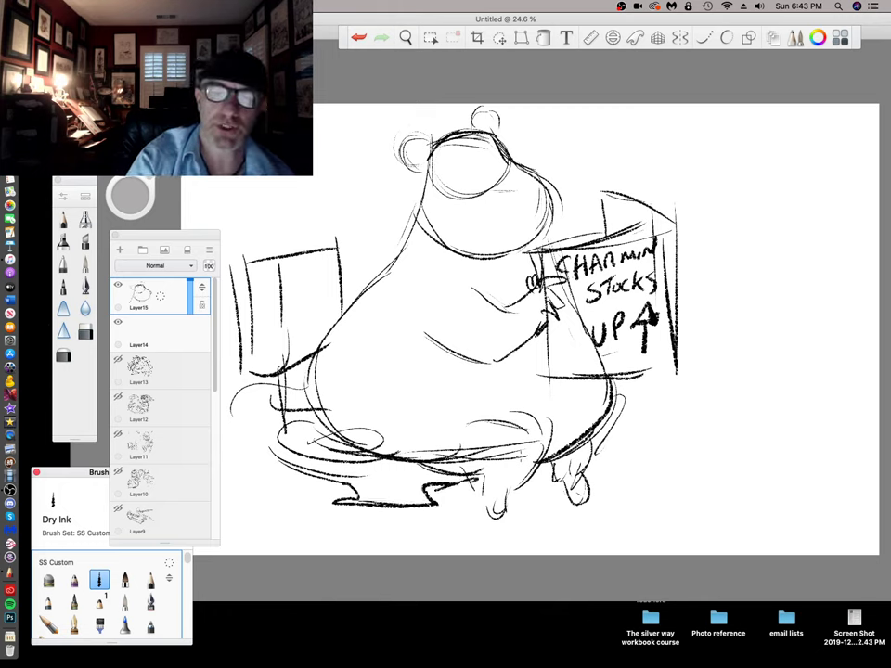
# Reinforce the outline of the bear's underside and rounded back with heavier strokes
pyautogui.moveTo(386, 471); pyautogui.dragTo(481, 467)
pyautogui.moveTo(352, 302); pyautogui.dragTo(327, 444)
pyautogui.moveTo(296, 386); pyautogui.dragTo(413, 206)
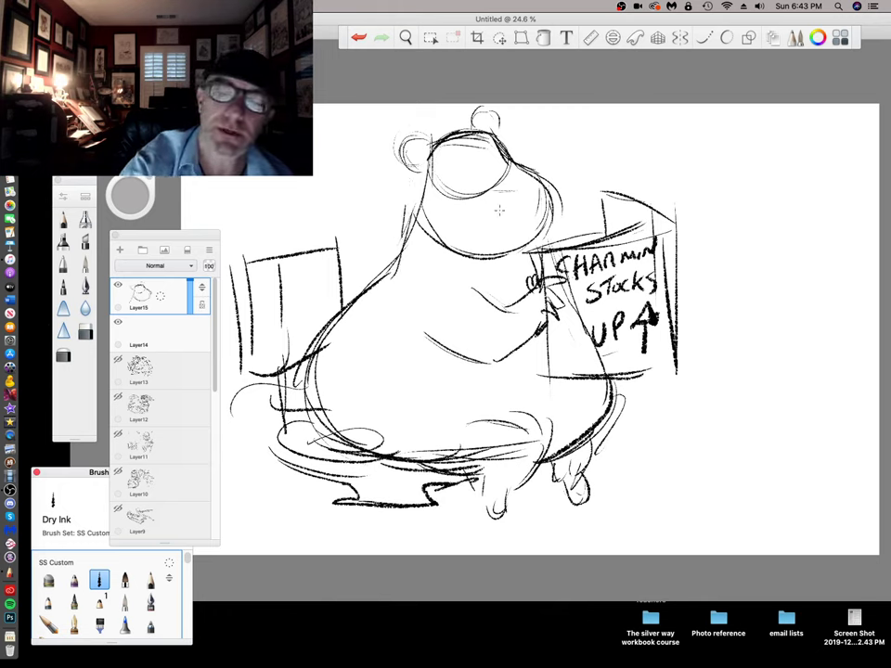
# Draw the bear's face with a dark nose, a wide open smile, oval eyes with pupils and eyebrows
pyautogui.moveTo(501, 178)
pyautogui.mouseDown()
pyautogui.moveTo(526, 186)
pyautogui.moveTo(525, 197)
pyautogui.moveTo(529, 180)
pyautogui.moveTo(505, 221)
pyautogui.moveTo(451, 180)
pyautogui.moveTo(481, 216)
pyautogui.mouseUp()
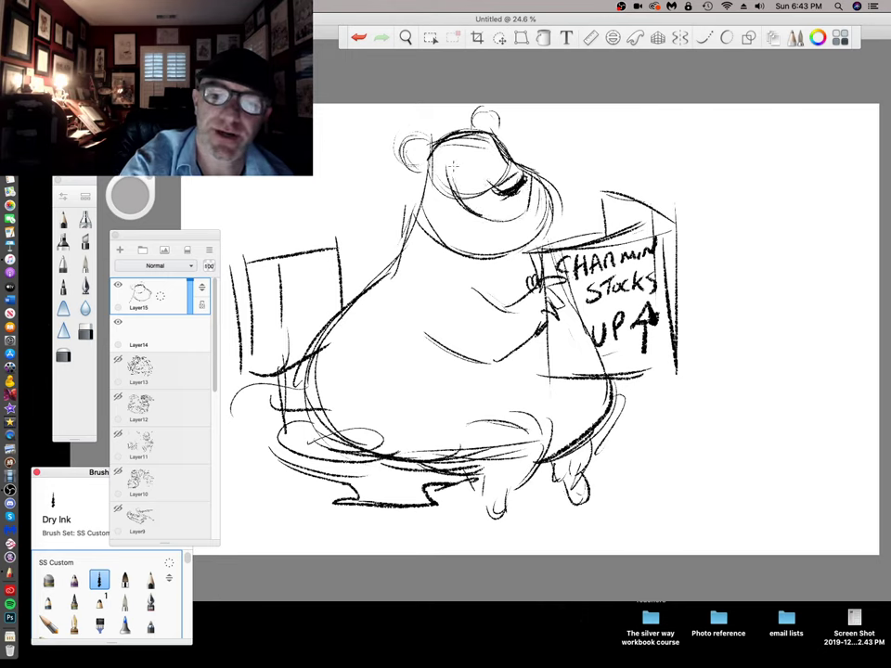
pyautogui.moveTo(437, 177)
pyautogui.mouseDown()
pyautogui.moveTo(453, 167)
pyautogui.moveTo(505, 238)
pyautogui.moveTo(512, 220)
pyautogui.mouseUp()
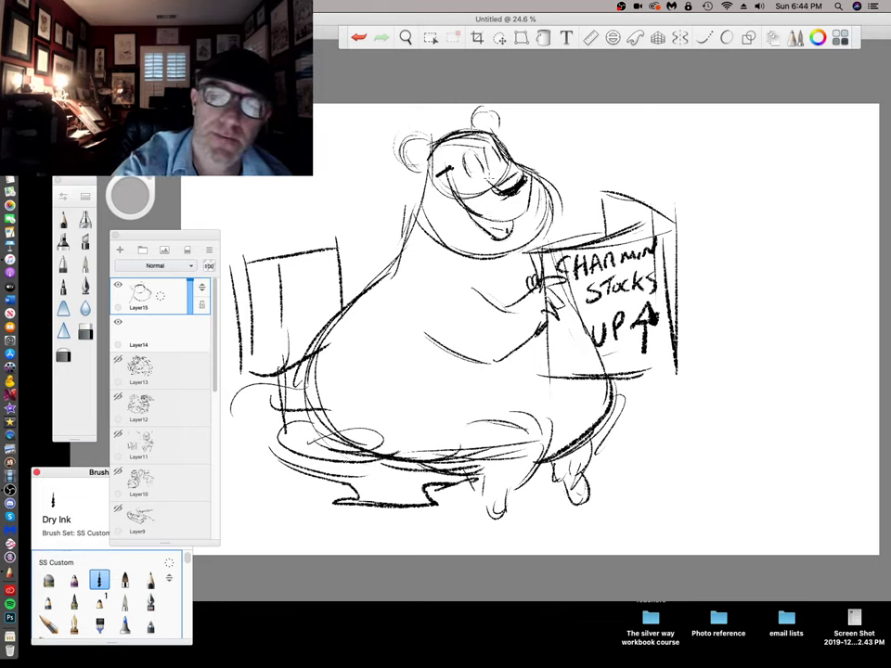
pyautogui.moveTo(455, 145); pyautogui.dragTo(453, 157)
pyautogui.moveTo(471, 134); pyautogui.dragTo(489, 141)
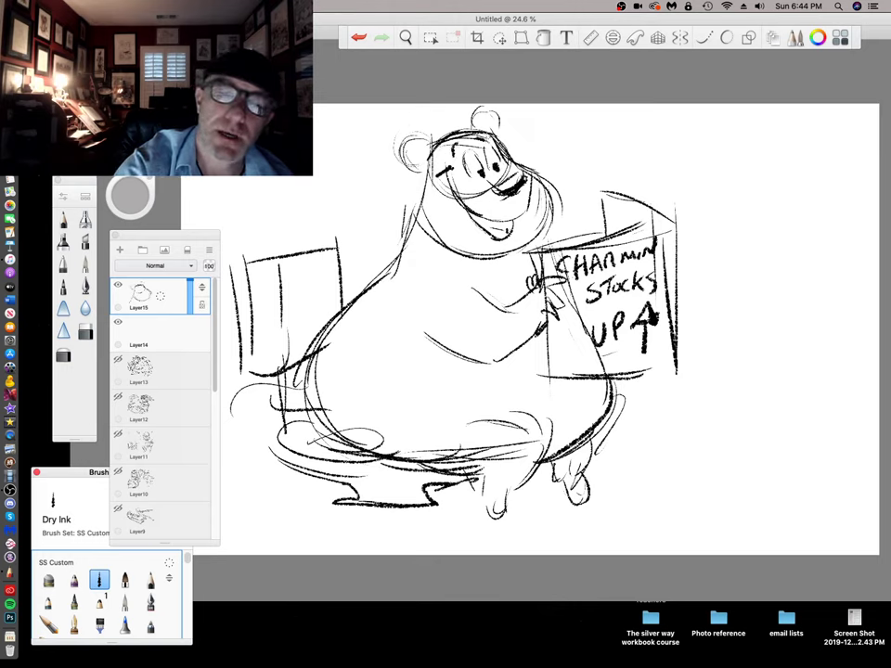
# Darken the outlines of the ears, muzzle, jaw and front of the body
pyautogui.moveTo(431, 145)
pyautogui.mouseDown()
pyautogui.moveTo(410, 161)
pyautogui.moveTo(435, 141)
pyautogui.moveTo(497, 124)
pyautogui.mouseUp()
pyautogui.moveTo(521, 164)
pyautogui.mouseDown()
pyautogui.moveTo(557, 193)
pyautogui.moveTo(527, 251)
pyautogui.mouseUp()
pyautogui.moveTo(559, 205)
pyautogui.mouseDown()
pyautogui.moveTo(517, 256)
pyautogui.moveTo(627, 394)
pyautogui.mouseUp()
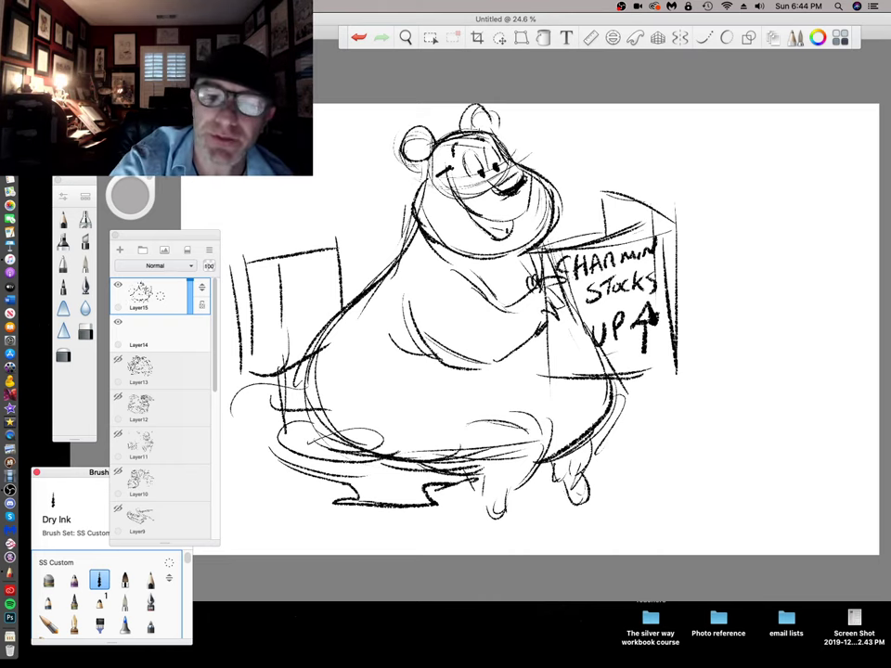
# Redraw the bear's thighs, lower legs and feet with bolder strokes and add toe marks
pyautogui.moveTo(608, 370)
pyautogui.mouseDown()
pyautogui.moveTo(557, 457)
pyautogui.moveTo(541, 464)
pyautogui.mouseUp()
pyautogui.moveTo(455, 407)
pyautogui.mouseDown()
pyautogui.moveTo(542, 414)
pyautogui.moveTo(536, 436)
pyautogui.mouseUp()
pyautogui.moveTo(518, 410)
pyautogui.mouseDown()
pyautogui.moveTo(543, 421)
pyautogui.moveTo(504, 500)
pyautogui.mouseUp()
pyautogui.moveTo(458, 450)
pyautogui.mouseDown()
pyautogui.moveTo(476, 490)
pyautogui.moveTo(464, 478)
pyautogui.moveTo(487, 484)
pyautogui.moveTo(491, 517)
pyautogui.moveTo(513, 514)
pyautogui.moveTo(533, 416)
pyautogui.mouseUp()
pyautogui.moveTo(608, 375); pyautogui.dragTo(587, 460)
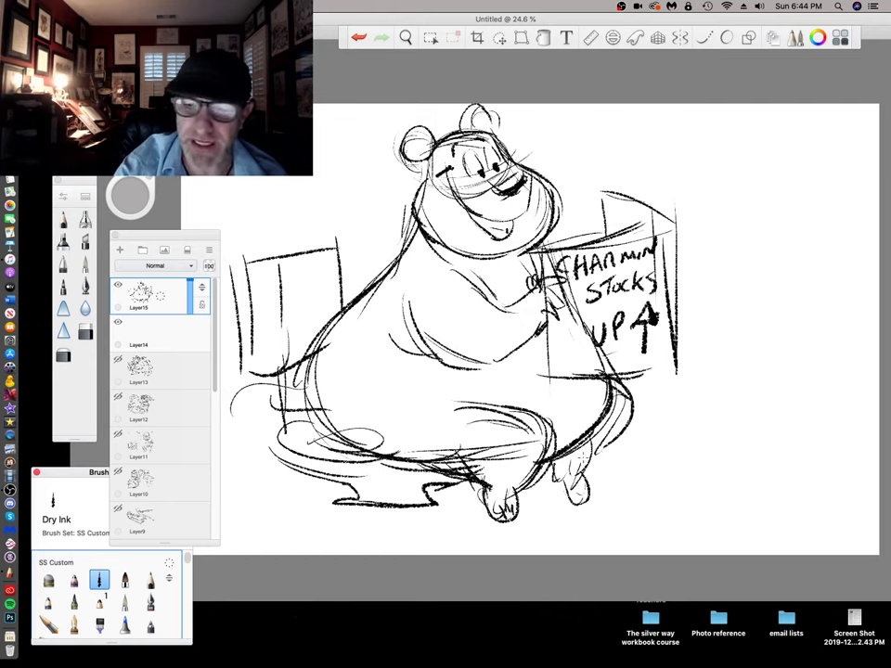
pyautogui.moveTo(632, 409); pyautogui.dragTo(592, 455)
# Add short detail strokes around the bear's arm and chest, and in its mouth
pyautogui.moveTo(413, 335); pyautogui.dragTo(443, 348)
pyautogui.moveTo(394, 318); pyautogui.dragTo(427, 352)
pyautogui.moveTo(437, 333); pyautogui.dragTo(457, 356)
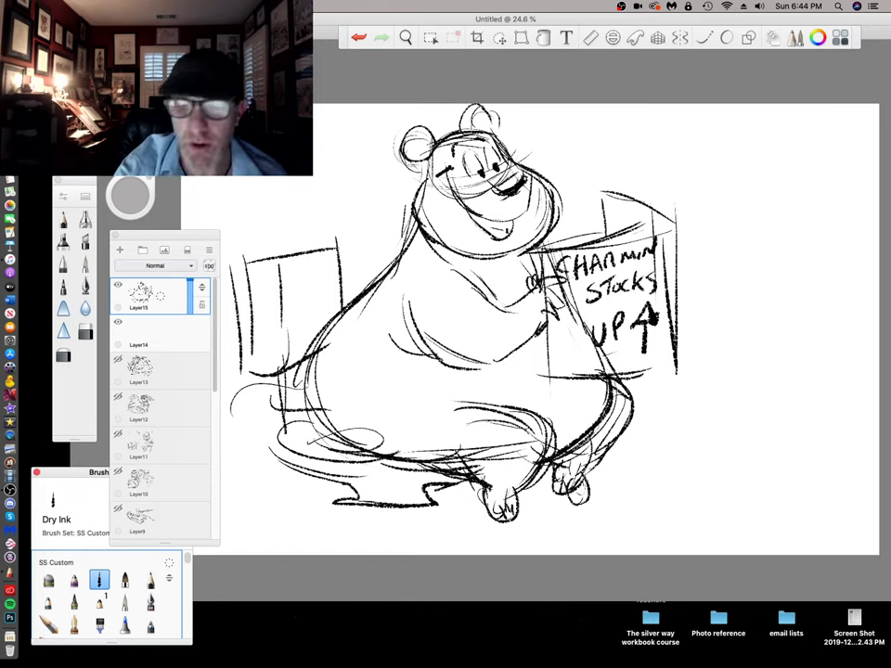
pyautogui.moveTo(452, 263); pyautogui.dragTo(425, 285)
pyautogui.moveTo(420, 270); pyautogui.dragTo(409, 281)
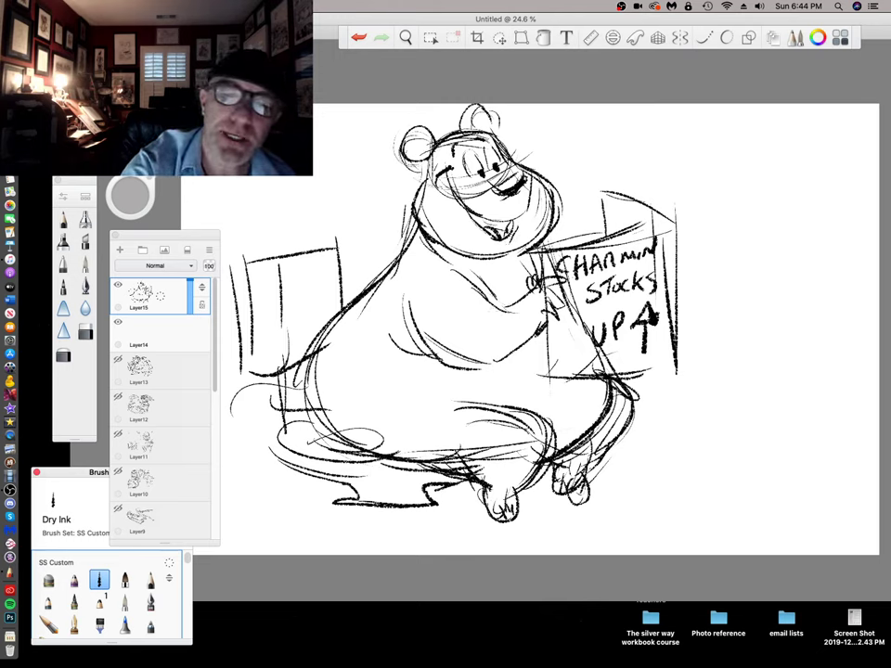
# Refine the toilet tank with a top edge, extra side lines and a flush handle near its upper corner
pyautogui.moveTo(232, 261); pyautogui.dragTo(325, 249)
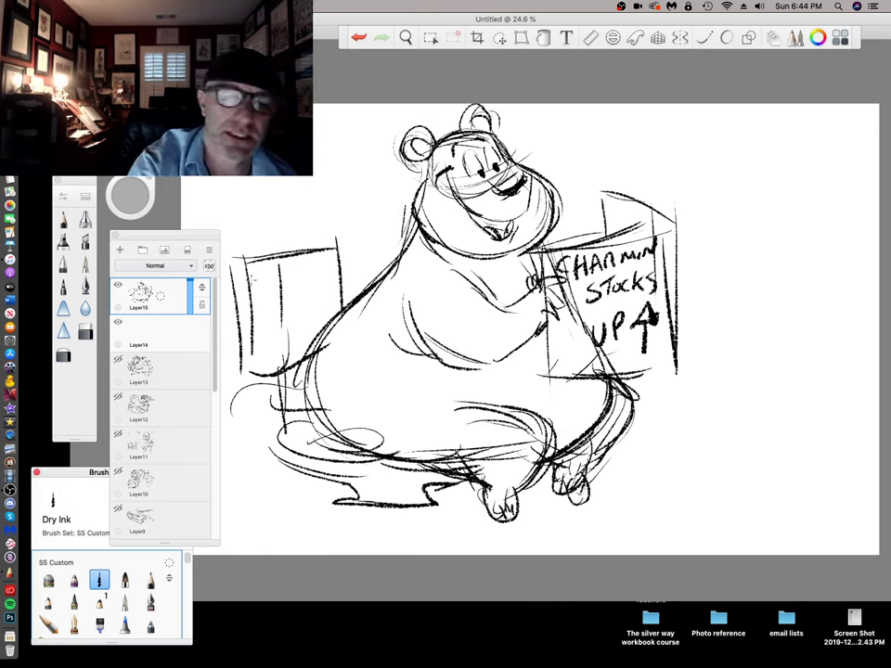
pyautogui.moveTo(271, 248)
pyautogui.mouseDown()
pyautogui.moveTo(276, 375)
pyautogui.moveTo(300, 357)
pyautogui.mouseUp()
pyautogui.moveTo(270, 254); pyautogui.dragTo(313, 236)
pyautogui.moveTo(271, 377); pyautogui.dragTo(275, 403)
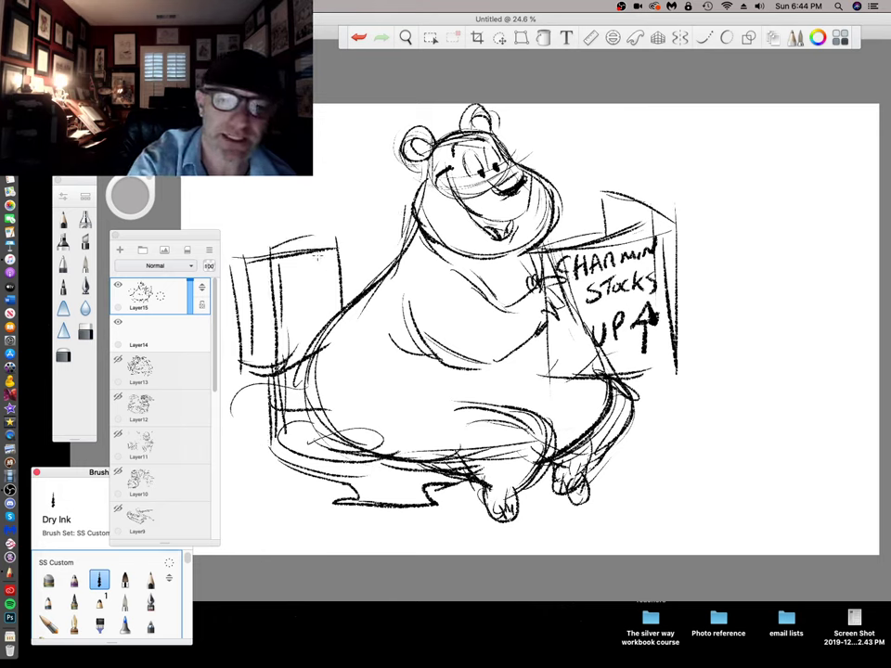
pyautogui.moveTo(316, 284); pyautogui.dragTo(332, 267)
# Reinforce the toilet bowl and base and draw a flat ground shadow beneath the bear's feet
pyautogui.moveTo(287, 427); pyautogui.dragTo(404, 470)
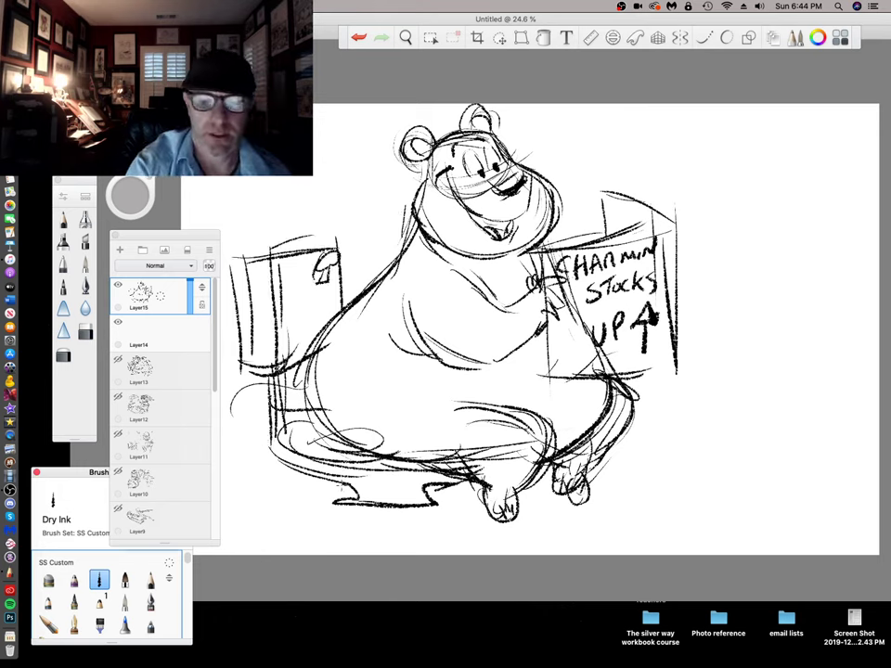
pyautogui.moveTo(342, 482); pyautogui.dragTo(353, 498)
pyautogui.moveTo(333, 507)
pyautogui.mouseDown()
pyautogui.moveTo(449, 512)
pyautogui.moveTo(431, 506)
pyautogui.moveTo(560, 496)
pyautogui.mouseUp()
pyautogui.moveTo(488, 506); pyautogui.dragTo(654, 506)
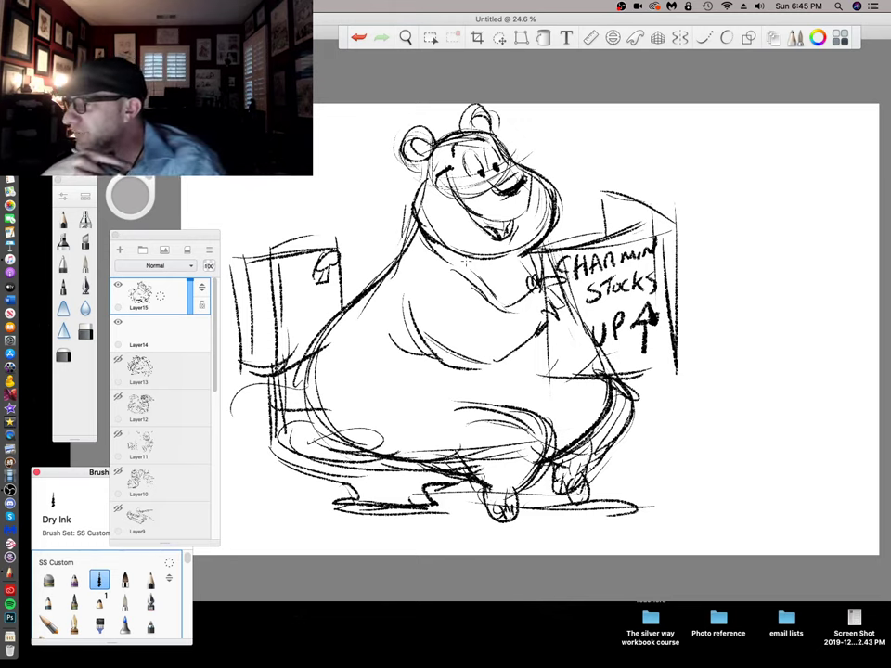
# Add two new blank layers above the bear sketch and hide the bear's layer
pyautogui.click(120, 250)
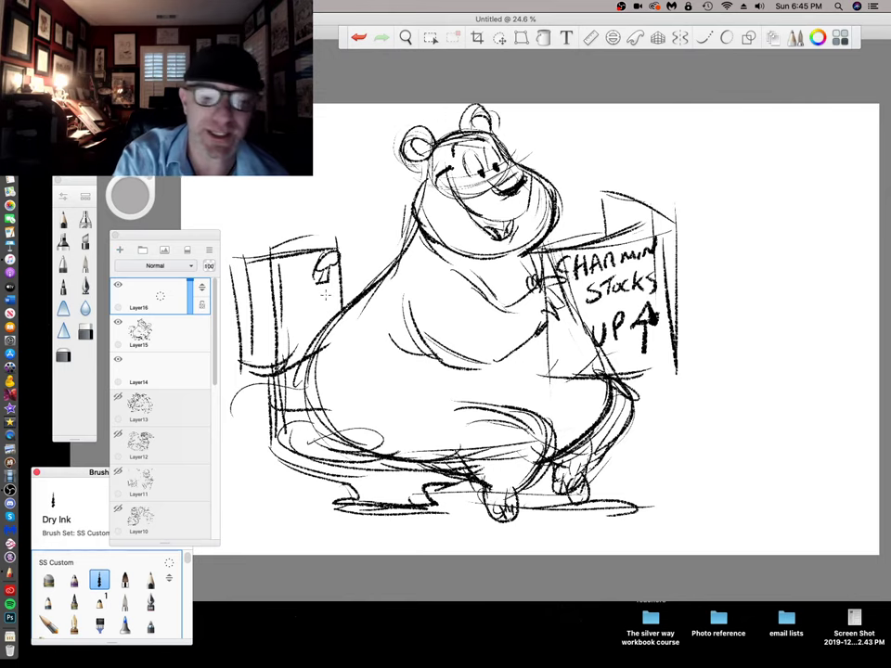
pyautogui.click(120, 250)
pyautogui.click(118, 359)
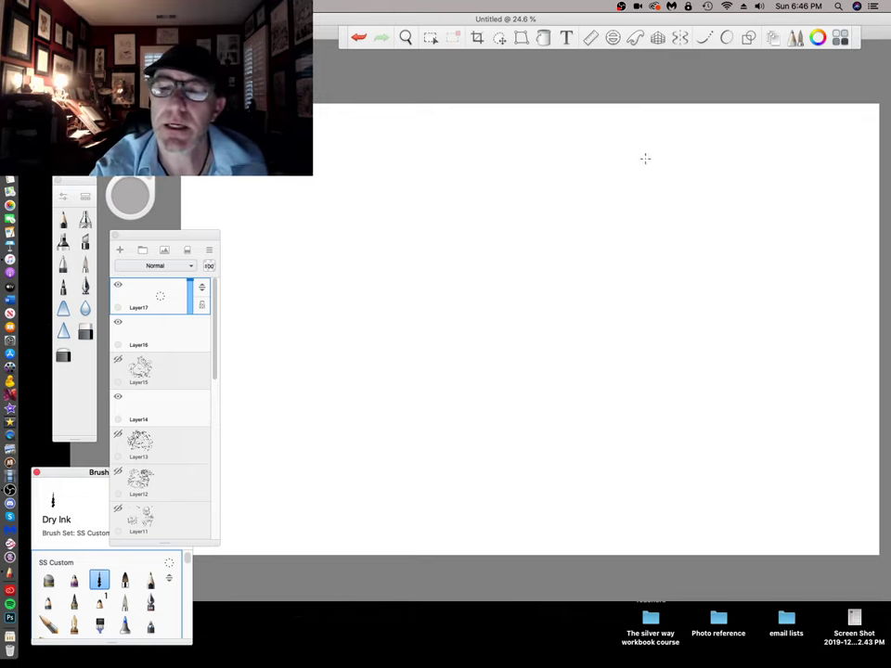
# Sketch two inverted triangles stacked above a circle as the basic shapes of a figure
pyautogui.moveTo(693, 158)
pyautogui.mouseDown()
pyautogui.moveTo(623, 147)
pyautogui.moveTo(637, 195)
pyautogui.mouseUp()
pyautogui.moveTo(696, 149); pyautogui.dragTo(657, 206)
pyautogui.moveTo(627, 160)
pyautogui.mouseDown()
pyautogui.moveTo(647, 223)
pyautogui.moveTo(694, 151)
pyautogui.mouseUp()
pyautogui.moveTo(634, 239)
pyautogui.mouseDown()
pyautogui.moveTo(695, 241)
pyautogui.moveTo(636, 247)
pyautogui.moveTo(652, 303)
pyautogui.mouseUp()
pyautogui.moveTo(698, 238); pyautogui.dragTo(662, 305)
pyautogui.moveTo(632, 236); pyautogui.dragTo(703, 244)
pyautogui.moveTo(696, 243)
pyautogui.mouseDown()
pyautogui.moveTo(663, 305)
pyautogui.moveTo(606, 329)
pyautogui.moveTo(682, 324)
pyautogui.moveTo(649, 302)
pyautogui.mouseUp()
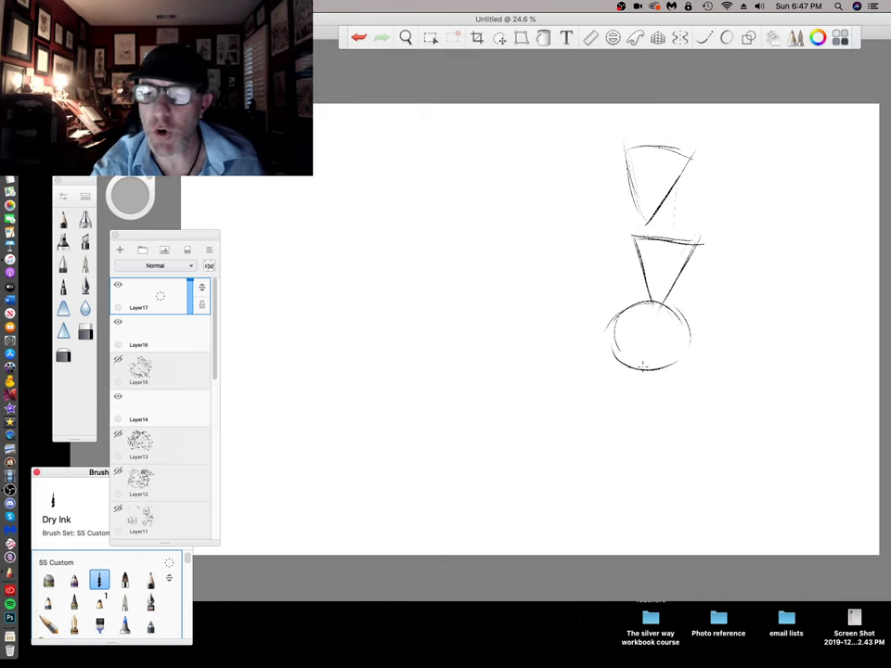
# Draw a downward arrow beside the shapes, darken the lower triangle and add a small triangle-over-circle thumbnail
pyautogui.moveTo(771, 154)
pyautogui.mouseDown()
pyautogui.moveTo(740, 210)
pyautogui.moveTo(755, 195)
pyautogui.mouseUp()
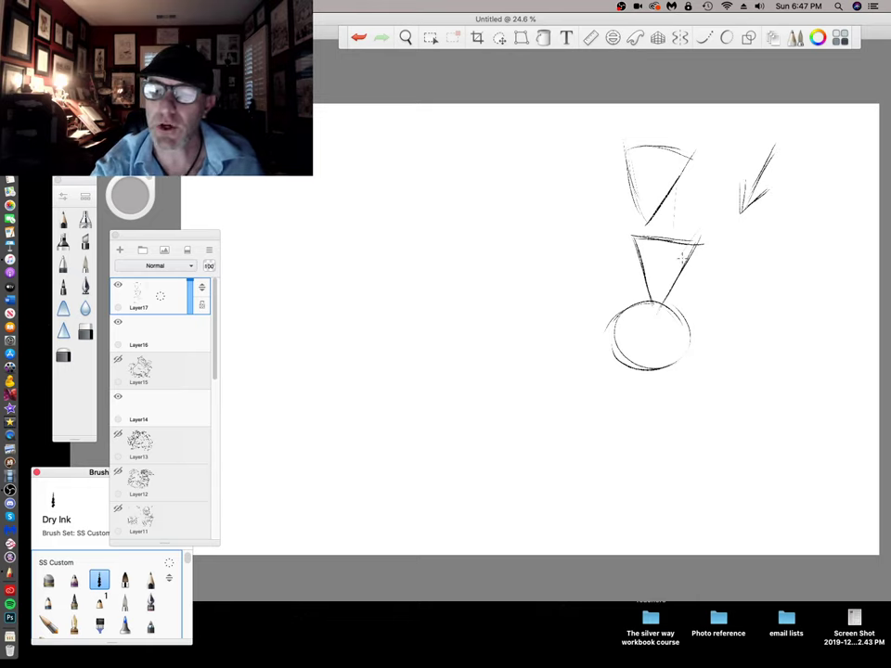
pyautogui.moveTo(696, 243); pyautogui.dragTo(662, 303)
pyautogui.moveTo(635, 241)
pyautogui.mouseDown()
pyautogui.moveTo(649, 296)
pyautogui.moveTo(624, 358)
pyautogui.moveTo(657, 299)
pyautogui.mouseUp()
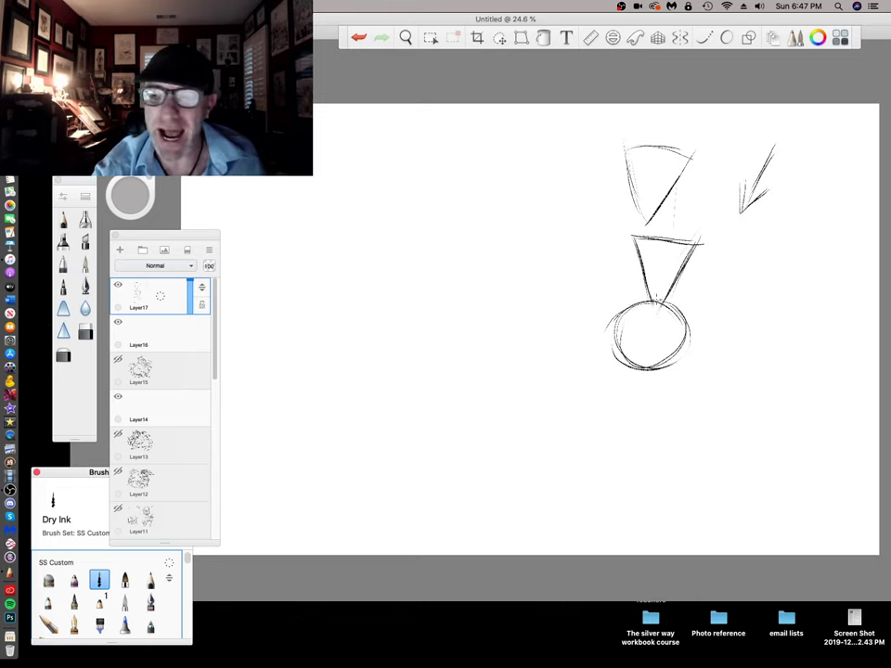
pyautogui.moveTo(793, 199)
pyautogui.mouseDown()
pyautogui.moveTo(824, 198)
pyautogui.moveTo(807, 237)
pyautogui.mouseUp()
pyautogui.moveTo(824, 199)
pyautogui.mouseDown()
pyautogui.moveTo(801, 253)
pyautogui.moveTo(805, 233)
pyautogui.mouseUp()
pyautogui.moveTo(814, 208); pyautogui.dragTo(808, 249)
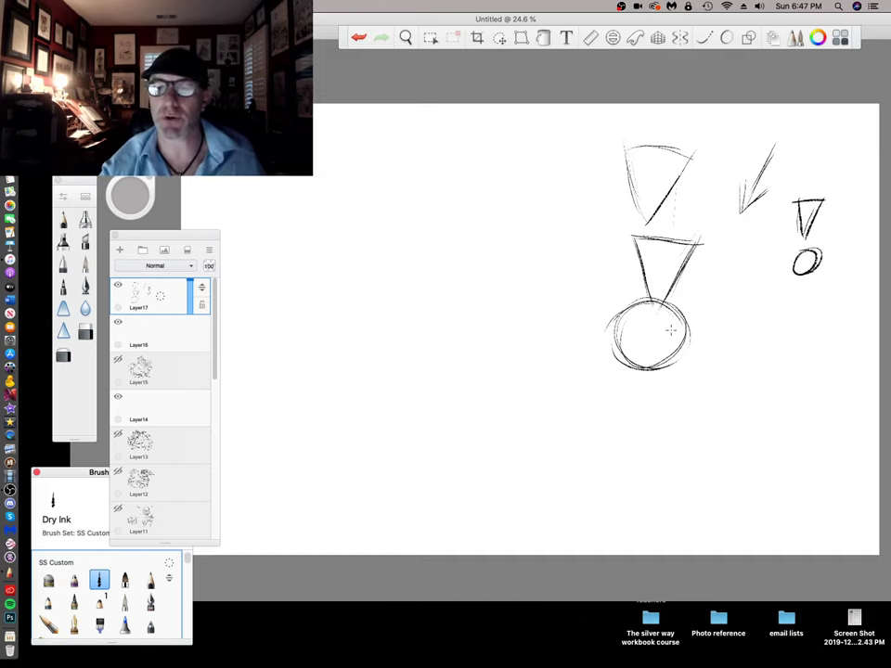
# Draw one full leg tapering from the hip circle down to the foot and rough in the second leg's edges
pyautogui.moveTo(616, 312); pyautogui.dragTo(642, 375)
pyautogui.moveTo(621, 307)
pyautogui.mouseDown()
pyautogui.moveTo(675, 322)
pyautogui.moveTo(610, 315)
pyautogui.moveTo(618, 434)
pyautogui.mouseUp()
pyautogui.moveTo(597, 356); pyautogui.dragTo(637, 447)
pyautogui.moveTo(633, 377)
pyautogui.mouseDown()
pyautogui.moveTo(638, 447)
pyautogui.moveTo(637, 434)
pyautogui.moveTo(624, 454)
pyautogui.moveTo(658, 538)
pyautogui.moveTo(652, 527)
pyautogui.moveTo(650, 544)
pyautogui.moveTo(638, 429)
pyautogui.mouseUp()
pyautogui.moveTo(690, 340); pyautogui.dragTo(765, 515)
pyautogui.moveTo(667, 373); pyautogui.dragTo(701, 427)
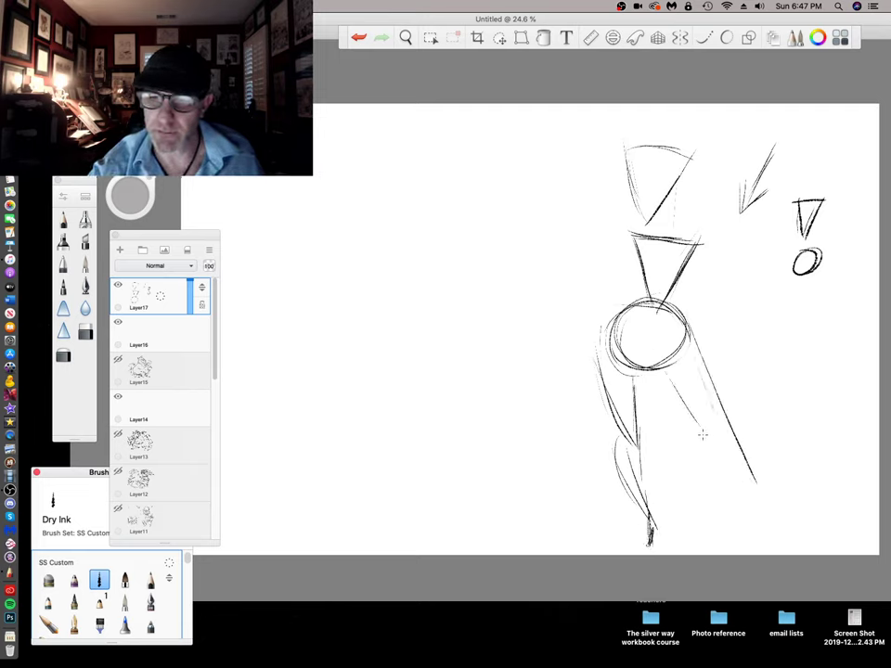
# Shape the second leg's thigh down to a rounded knee and add an upward arrow beside the first leg
pyautogui.moveTo(687, 318); pyautogui.dragTo(716, 428)
pyautogui.moveTo(614, 299)
pyautogui.mouseDown()
pyautogui.moveTo(644, 305)
pyautogui.moveTo(615, 369)
pyautogui.mouseUp()
pyautogui.moveTo(561, 437); pyautogui.dragTo(574, 368)
pyautogui.moveTo(563, 381); pyautogui.dragTo(579, 381)
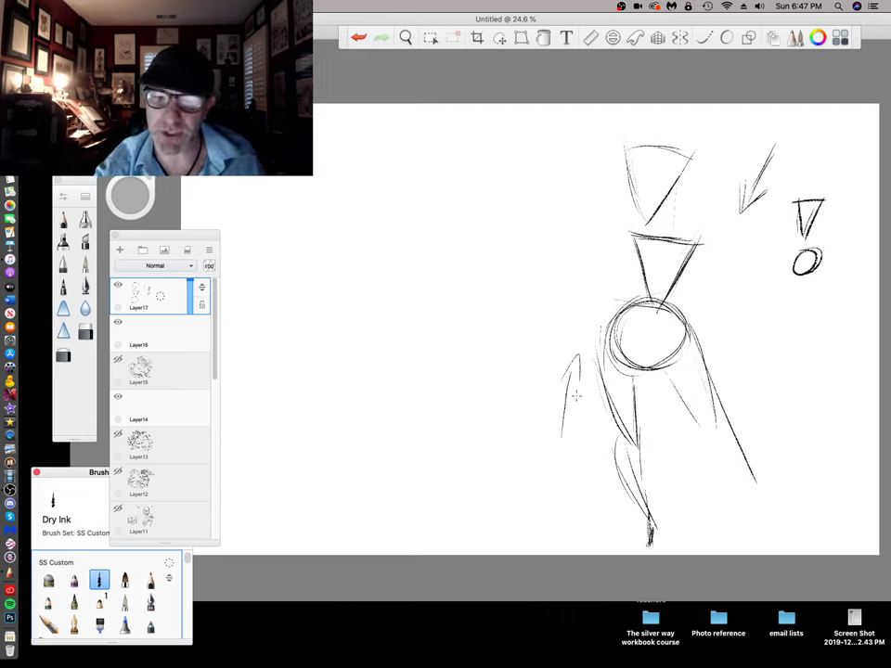
pyautogui.moveTo(608, 319)
pyautogui.mouseDown()
pyautogui.moveTo(659, 296)
pyautogui.moveTo(693, 331)
pyautogui.moveTo(715, 423)
pyautogui.mouseUp()
pyautogui.moveTo(668, 373); pyautogui.dragTo(726, 445)
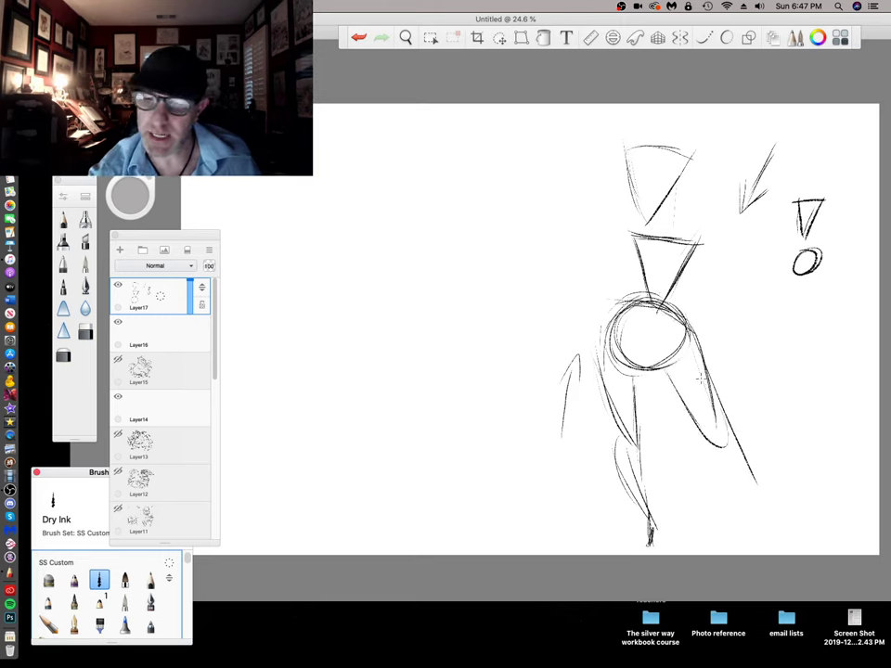
# Draw the second leg's calf tapering to a pointed foot and add curved knee lines across both legs
pyautogui.moveTo(701, 380); pyautogui.dragTo(763, 517)
pyautogui.moveTo(722, 436); pyautogui.dragTo(756, 518)
pyautogui.moveTo(733, 460); pyautogui.dragTo(764, 516)
pyautogui.moveTo(756, 516); pyautogui.dragTo(788, 555)
pyautogui.moveTo(757, 517); pyautogui.dragTo(789, 555)
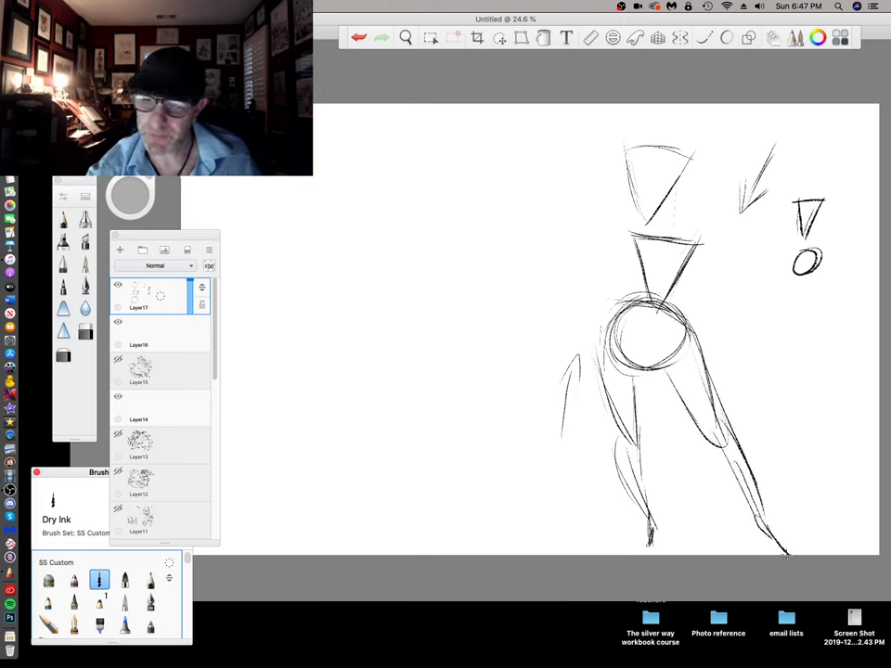
pyautogui.moveTo(740, 451); pyautogui.dragTo(761, 502)
pyautogui.moveTo(615, 433); pyautogui.dragTo(641, 439)
pyautogui.moveTo(700, 423); pyautogui.dragTo(727, 414)
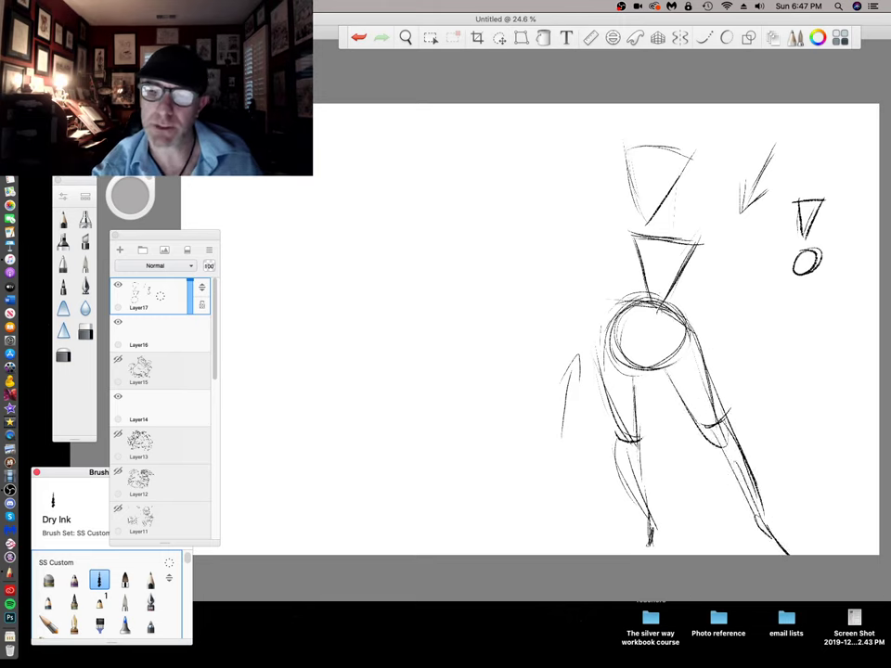
# Add two rounded chest curves, darken the waist edge, and draw leftward and downward arrows beside the figure
pyautogui.moveTo(619, 241)
pyautogui.mouseDown()
pyautogui.moveTo(620, 271)
pyautogui.moveTo(659, 249)
pyautogui.moveTo(640, 275)
pyautogui.moveTo(704, 249)
pyautogui.moveTo(657, 306)
pyautogui.mouseUp()
pyautogui.moveTo(687, 265)
pyautogui.mouseDown()
pyautogui.moveTo(653, 304)
pyautogui.moveTo(649, 377)
pyautogui.mouseUp()
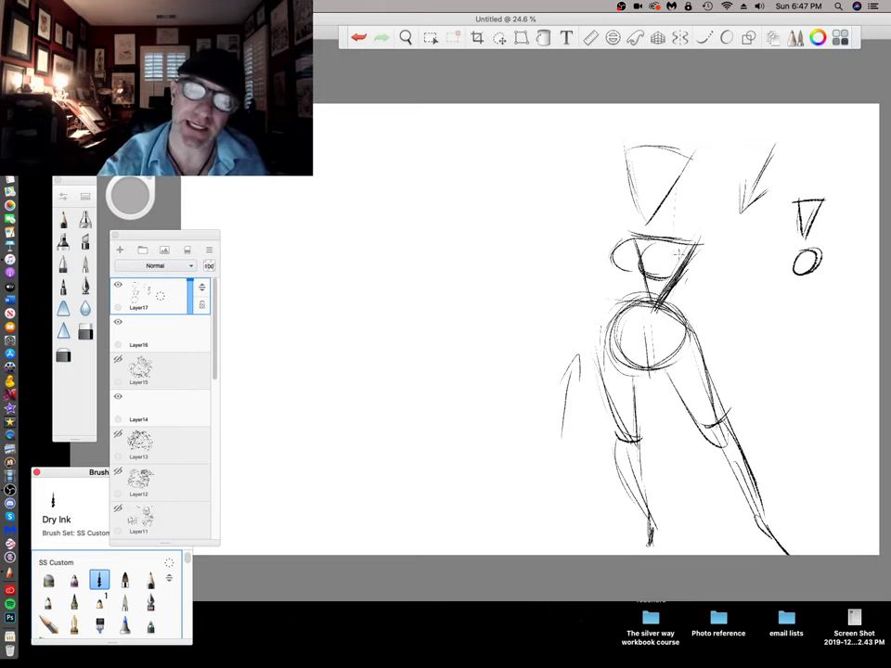
pyautogui.moveTo(759, 269)
pyautogui.mouseDown()
pyautogui.moveTo(710, 281)
pyautogui.moveTo(759, 252)
pyautogui.moveTo(752, 263)
pyautogui.moveTo(774, 360)
pyautogui.moveTo(758, 381)
pyautogui.moveTo(792, 376)
pyautogui.mouseUp()
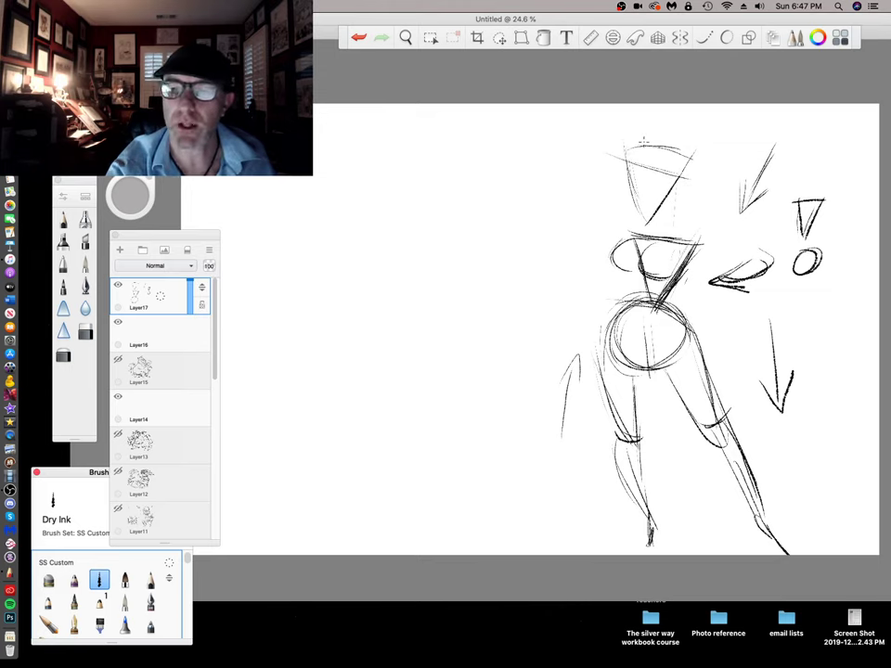
# Sketch the crown, fringe and straight shoulder-length hair around the upper triangle
pyautogui.moveTo(634, 142)
pyautogui.mouseDown()
pyautogui.moveTo(681, 183)
pyautogui.moveTo(655, 129)
pyautogui.mouseUp()
pyautogui.moveTo(616, 143)
pyautogui.mouseDown()
pyautogui.moveTo(661, 128)
pyautogui.moveTo(684, 182)
pyautogui.mouseUp()
pyautogui.moveTo(662, 133)
pyautogui.mouseDown()
pyautogui.moveTo(680, 179)
pyautogui.moveTo(702, 136)
pyautogui.moveTo(710, 228)
pyautogui.mouseUp()
pyautogui.moveTo(671, 174)
pyautogui.mouseDown()
pyautogui.moveTo(671, 232)
pyautogui.moveTo(711, 224)
pyautogui.mouseUp()
pyautogui.moveTo(668, 226); pyautogui.dragTo(709, 224)
pyautogui.moveTo(693, 143); pyautogui.dragTo(712, 226)
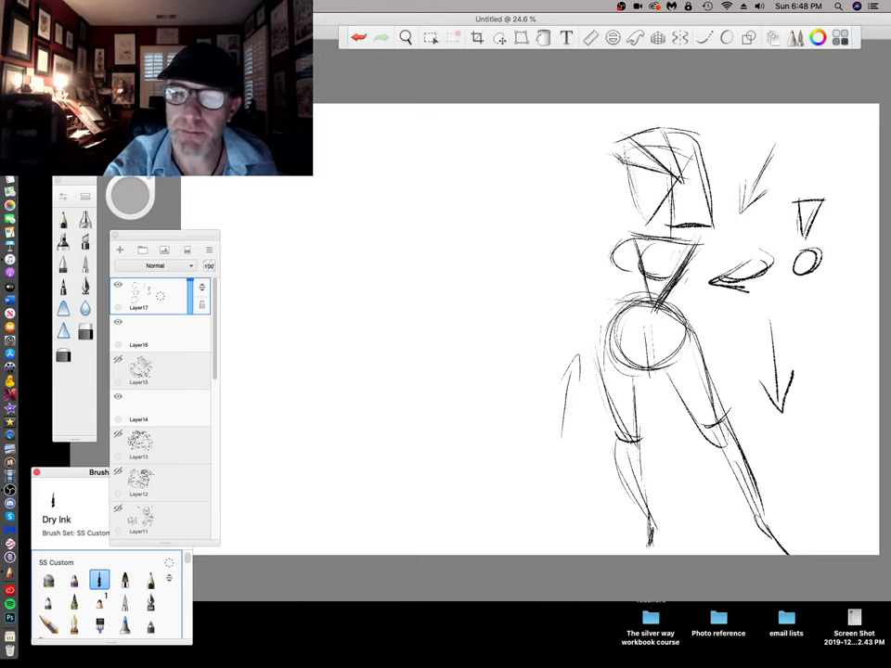
# Draw the face in profile with eye, nose, lips and chin, then add the neck and dark hair strokes
pyautogui.moveTo(625, 166)
pyautogui.mouseDown()
pyautogui.moveTo(606, 192)
pyautogui.moveTo(625, 193)
pyautogui.mouseUp()
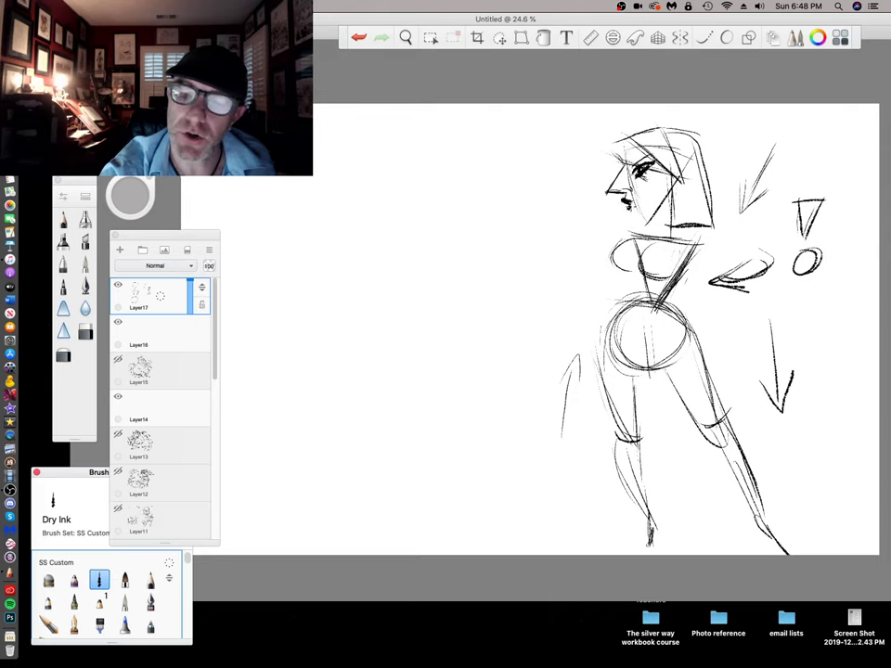
pyautogui.moveTo(451, 136)
pyautogui.mouseDown()
pyautogui.moveTo(441, 145)
pyautogui.moveTo(449, 149)
pyautogui.mouseUp()
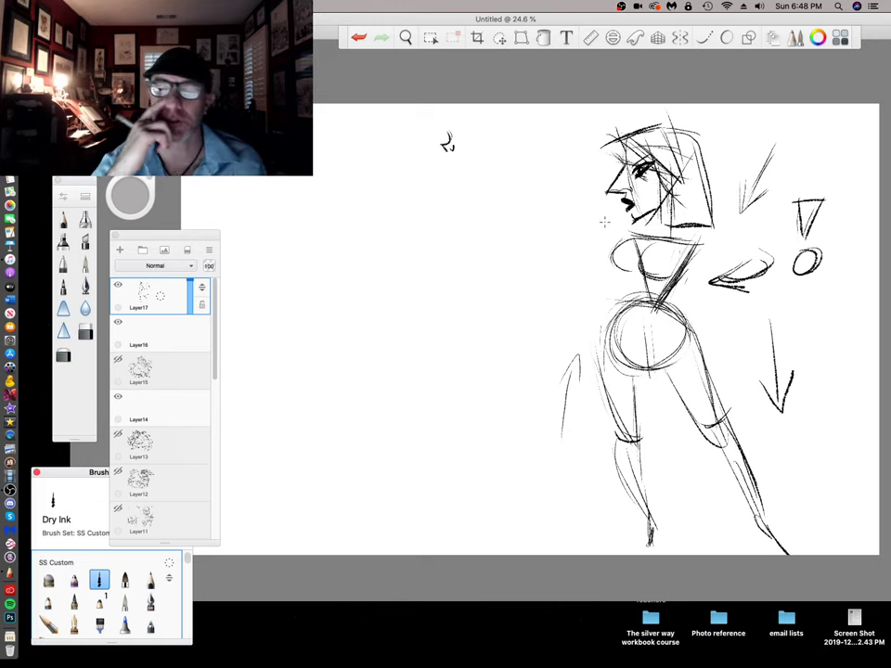
pyautogui.moveTo(675, 133)
pyautogui.mouseDown()
pyautogui.moveTo(685, 182)
pyautogui.moveTo(675, 226)
pyautogui.mouseUp()
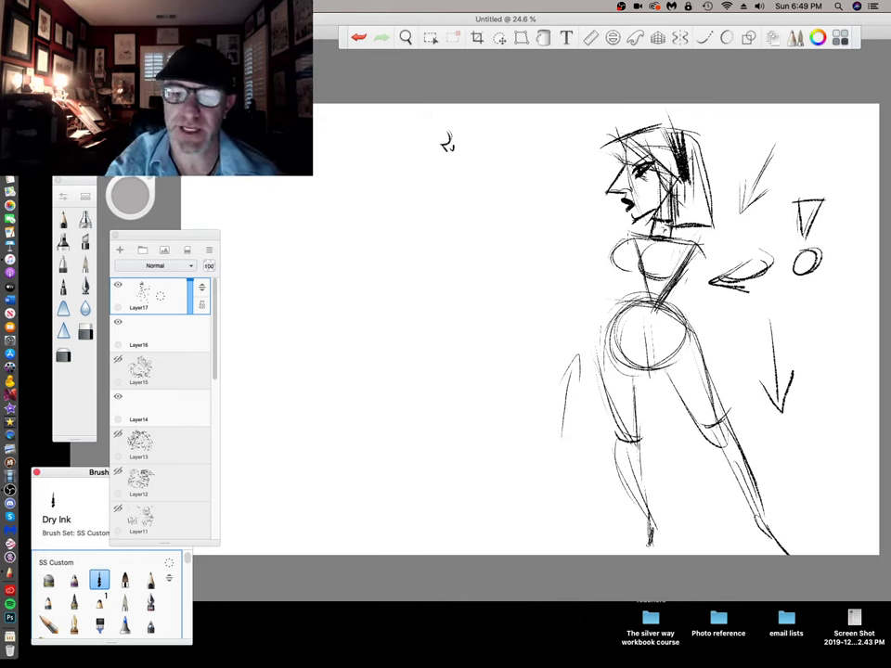
# Sketch a raised hand in front of the face and connect its forearm and upper arm to the shoulder
pyautogui.moveTo(534, 195)
pyautogui.mouseDown()
pyautogui.moveTo(515, 200)
pyautogui.moveTo(555, 187)
pyautogui.moveTo(555, 200)
pyautogui.moveTo(534, 206)
pyautogui.moveTo(548, 211)
pyautogui.mouseUp()
pyautogui.moveTo(523, 217)
pyautogui.mouseDown()
pyautogui.moveTo(559, 208)
pyautogui.moveTo(527, 221)
pyautogui.mouseUp()
pyautogui.moveTo(523, 220)
pyautogui.mouseDown()
pyautogui.moveTo(558, 207)
pyautogui.moveTo(537, 202)
pyautogui.moveTo(544, 209)
pyautogui.moveTo(551, 192)
pyautogui.moveTo(535, 271)
pyautogui.moveTo(539, 264)
pyautogui.mouseUp()
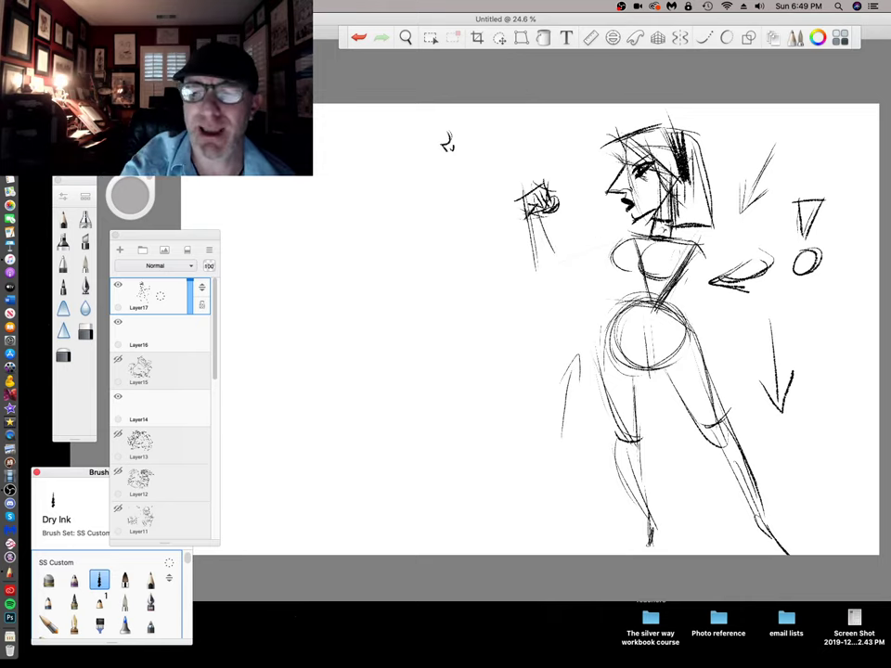
pyautogui.moveTo(525, 215)
pyautogui.mouseDown()
pyautogui.moveTo(544, 274)
pyautogui.moveTo(561, 263)
pyautogui.mouseUp()
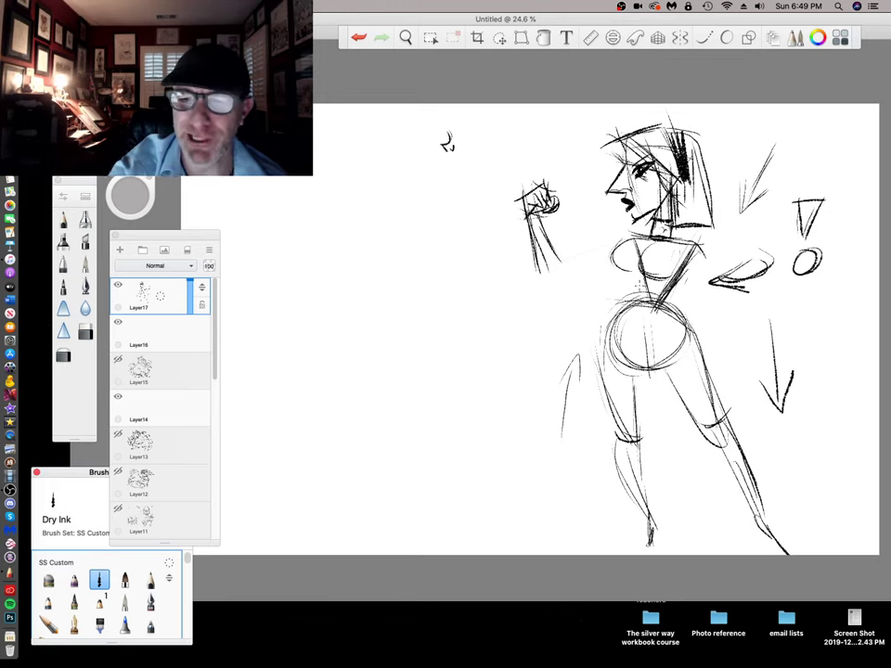
pyautogui.moveTo(608, 243)
pyautogui.mouseDown()
pyautogui.moveTo(574, 249)
pyautogui.moveTo(536, 271)
pyautogui.moveTo(559, 259)
pyautogui.mouseUp()
# Draw a glowing orb around the raised hand, surrounded by small bubbles and dots
pyautogui.moveTo(536, 160)
pyautogui.mouseDown()
pyautogui.moveTo(499, 215)
pyautogui.moveTo(571, 191)
pyautogui.mouseUp()
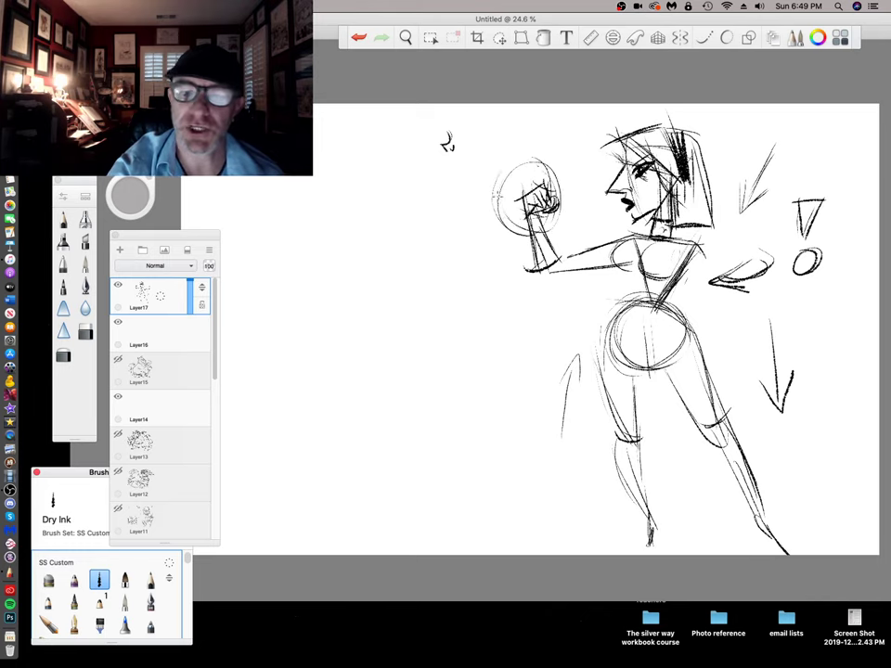
pyautogui.moveTo(520, 163)
pyautogui.mouseDown()
pyautogui.moveTo(561, 232)
pyautogui.moveTo(536, 158)
pyautogui.moveTo(490, 195)
pyautogui.mouseUp()
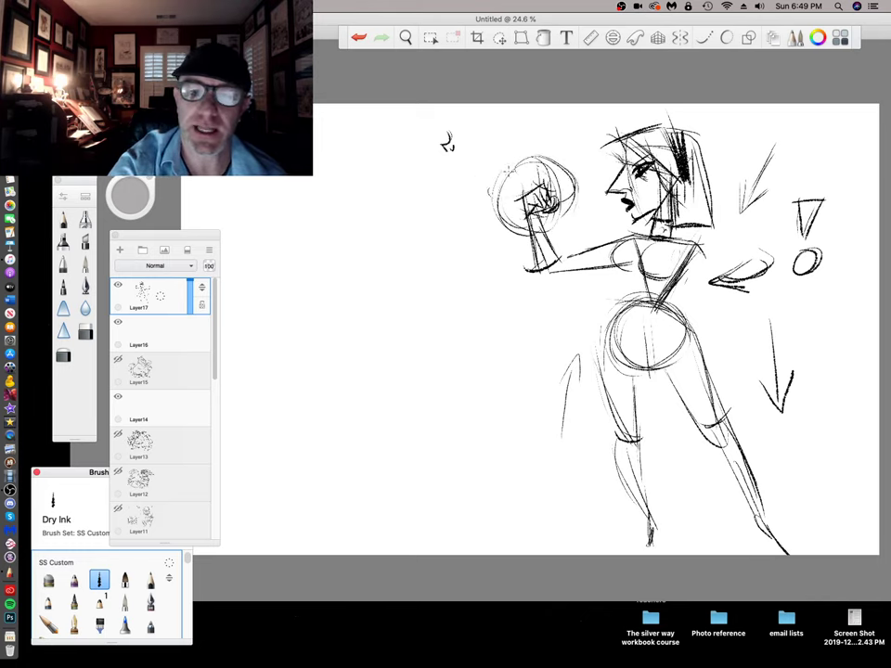
pyautogui.moveTo(492, 143); pyautogui.dragTo(521, 122)
pyautogui.moveTo(479, 172); pyautogui.dragTo(544, 169)
pyautogui.click(485, 218)
pyautogui.click(492, 246)
pyautogui.click(567, 144)
pyautogui.click(563, 218)
pyautogui.click(575, 209)
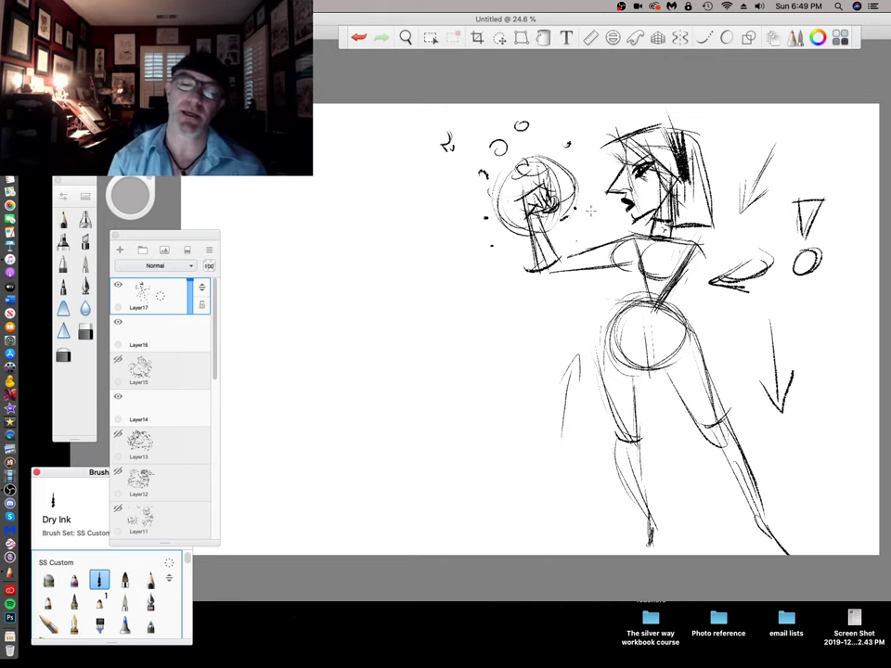
# Darken the chest curves and the back edge of the torso
pyautogui.moveTo(637, 242); pyautogui.dragTo(633, 276)
pyautogui.moveTo(655, 247)
pyautogui.mouseDown()
pyautogui.moveTo(642, 269)
pyautogui.moveTo(660, 279)
pyautogui.mouseUp()
pyautogui.moveTo(687, 257); pyautogui.dragTo(669, 288)
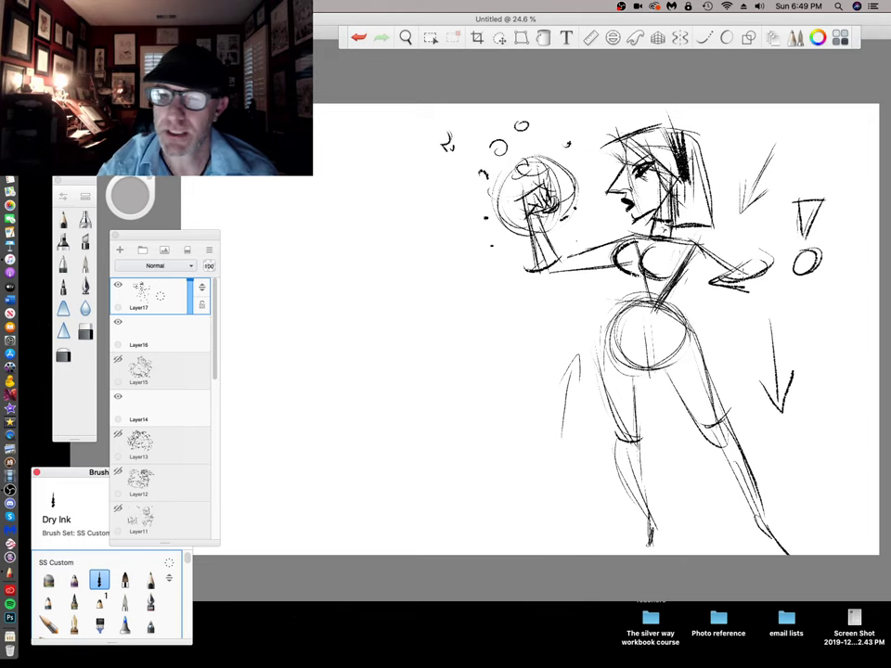
pyautogui.moveTo(514, 179); pyautogui.dragTo(556, 211)
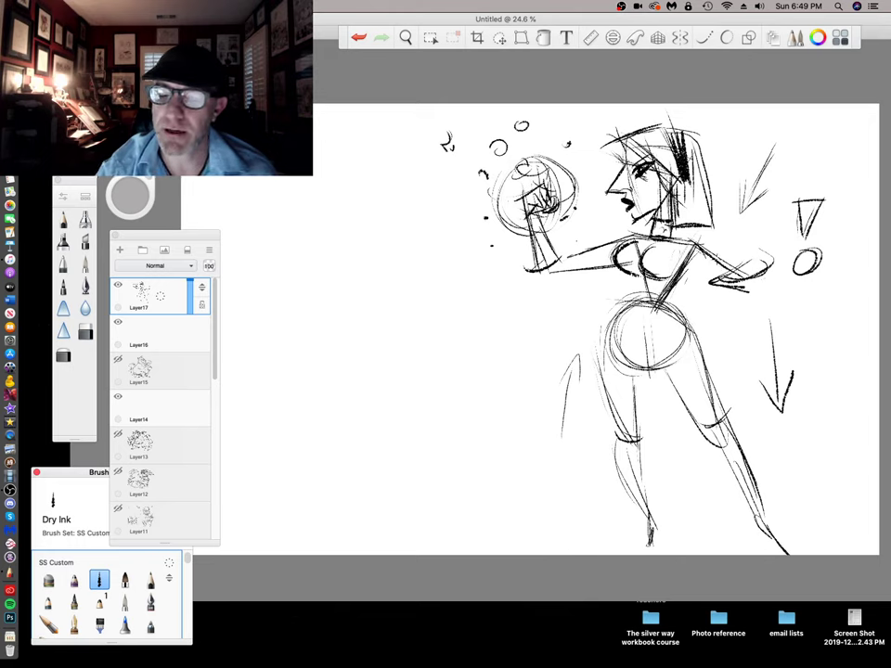
# Draw the second arm bent to the hip with a jagged glove, holding a rod tipped with a black ball
pyautogui.moveTo(713, 282)
pyautogui.mouseDown()
pyautogui.moveTo(747, 291)
pyautogui.moveTo(707, 336)
pyautogui.mouseUp()
pyautogui.moveTo(743, 298); pyautogui.dragTo(699, 341)
pyautogui.moveTo(722, 296)
pyautogui.mouseDown()
pyautogui.moveTo(696, 332)
pyautogui.moveTo(713, 343)
pyautogui.mouseUp()
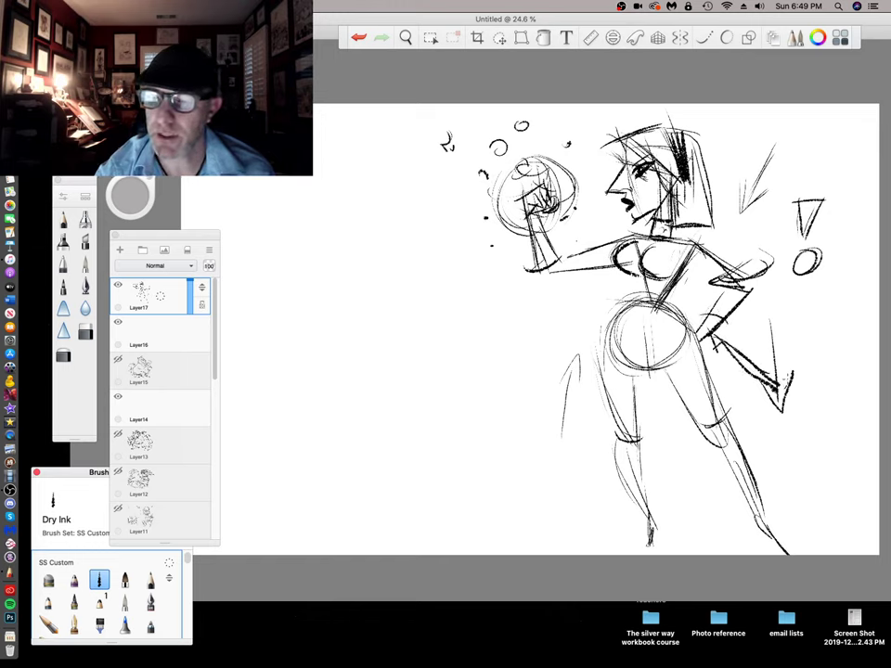
pyautogui.moveTo(716, 343); pyautogui.dragTo(786, 391)
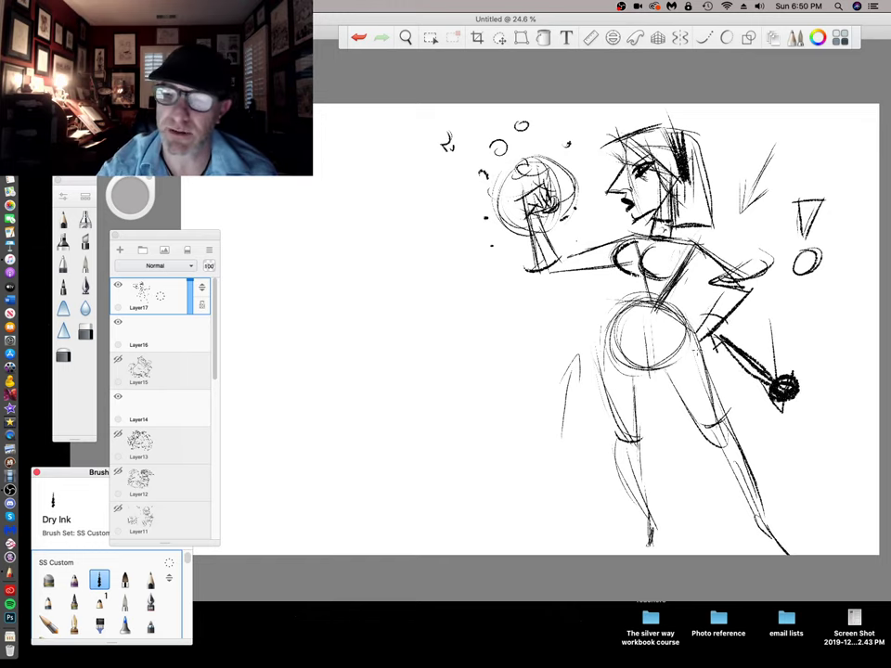
pyautogui.moveTo(698, 338); pyautogui.dragTo(720, 351)
pyautogui.moveTo(717, 299)
pyautogui.mouseDown()
pyautogui.moveTo(743, 313)
pyautogui.moveTo(720, 335)
pyautogui.moveTo(696, 339)
pyautogui.mouseUp()
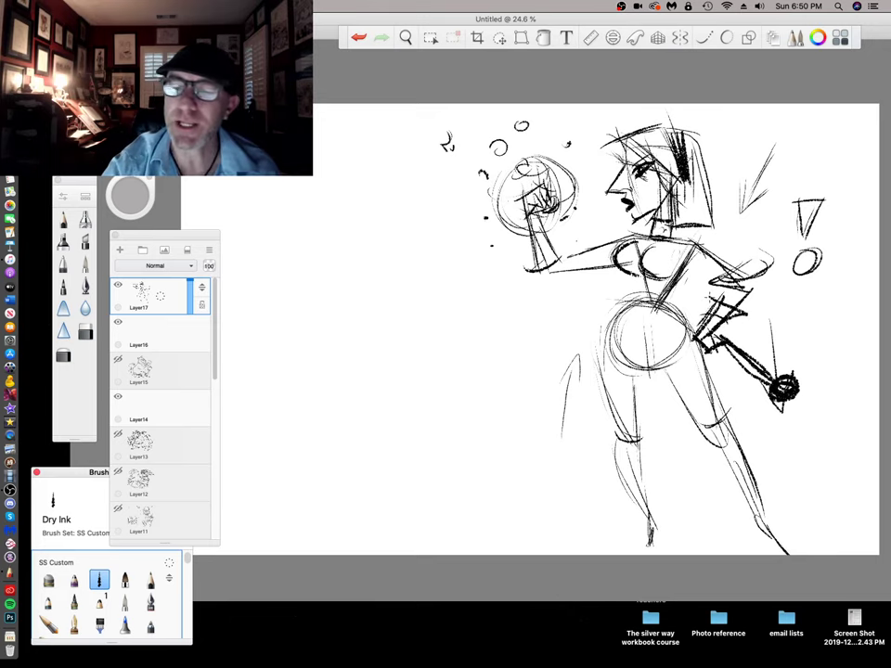
pyautogui.moveTo(516, 195)
pyautogui.mouseDown()
pyautogui.moveTo(543, 221)
pyautogui.moveTo(551, 215)
pyautogui.moveTo(523, 214)
pyautogui.mouseUp()
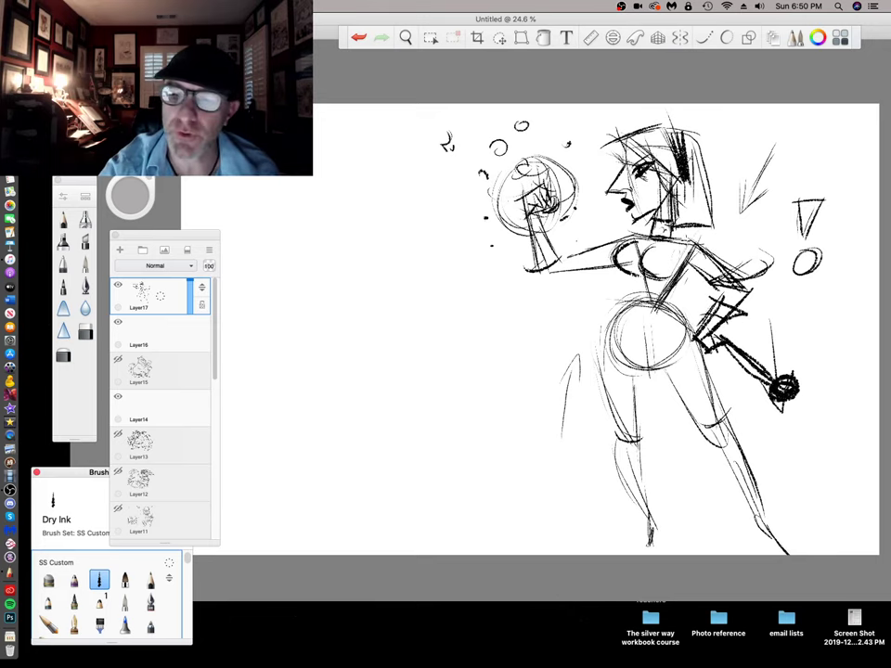
# Reinforce the contours of the shoulders, the outstretched arm, the waist and the front hip
pyautogui.moveTo(672, 232); pyautogui.dragTo(700, 247)
pyautogui.moveTo(682, 234); pyautogui.dragTo(708, 246)
pyautogui.moveTo(652, 223); pyautogui.dragTo(587, 253)
pyautogui.moveTo(631, 234); pyautogui.dragTo(583, 257)
pyautogui.moveTo(689, 265); pyautogui.dragTo(671, 299)
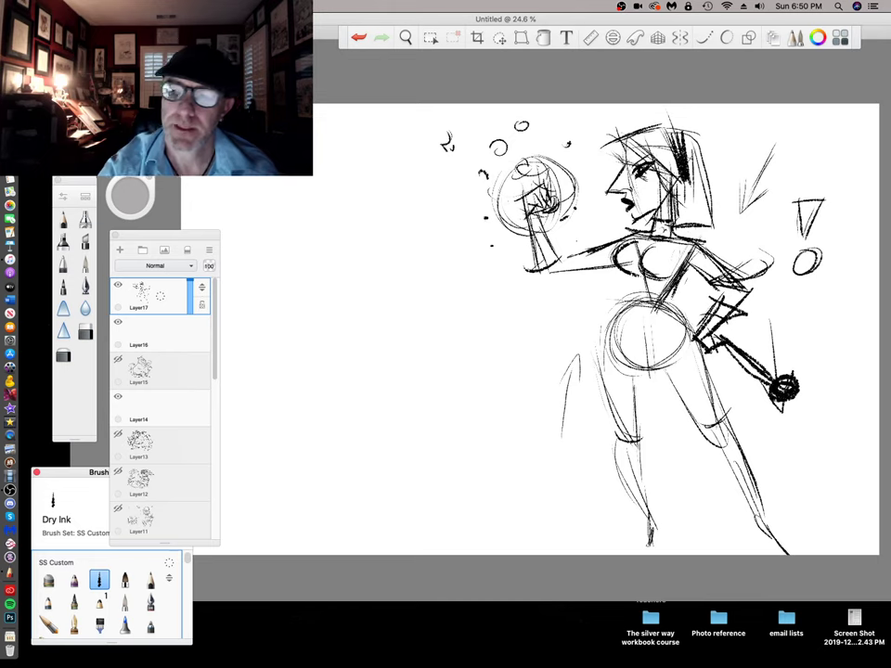
pyautogui.moveTo(636, 264); pyautogui.dragTo(644, 299)
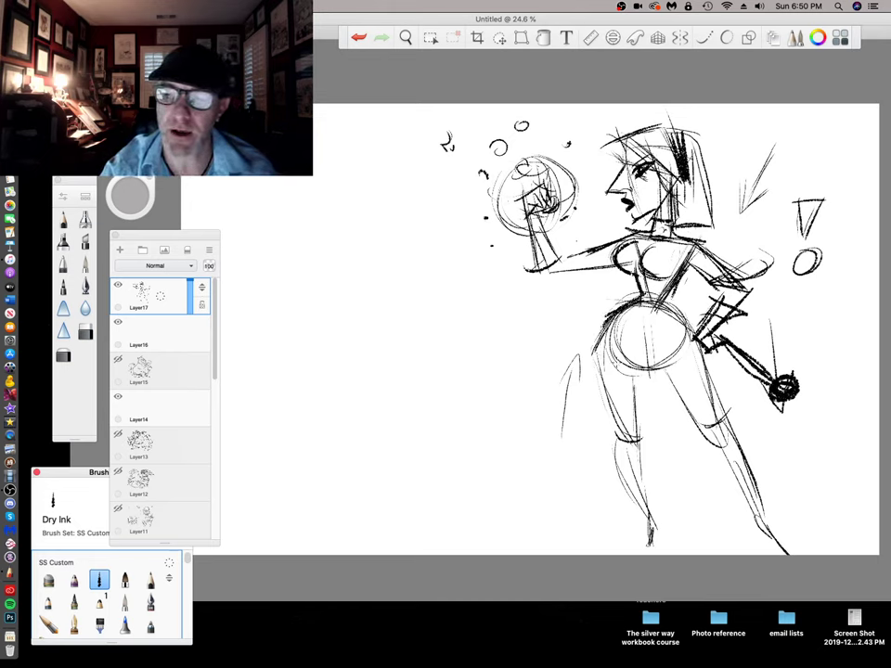
# Draw a short flared skirt over the hip circle with a thick straight hem
pyautogui.moveTo(589, 348); pyautogui.dragTo(684, 351)
pyautogui.moveTo(605, 323)
pyautogui.mouseDown()
pyautogui.moveTo(591, 376)
pyautogui.moveTo(707, 369)
pyautogui.mouseUp()
pyautogui.moveTo(609, 375); pyautogui.dragTo(720, 369)
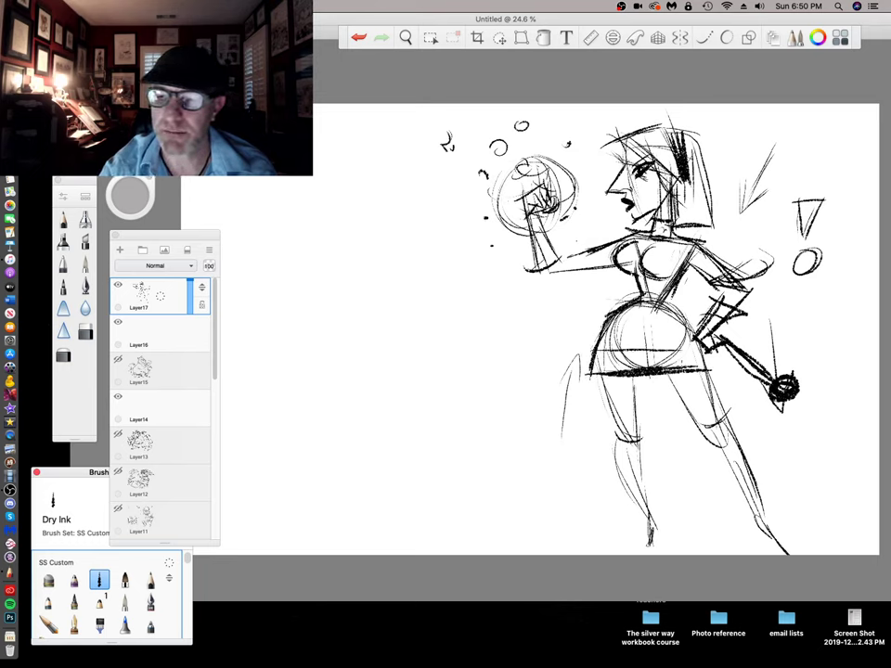
pyautogui.moveTo(686, 316); pyautogui.dragTo(721, 368)
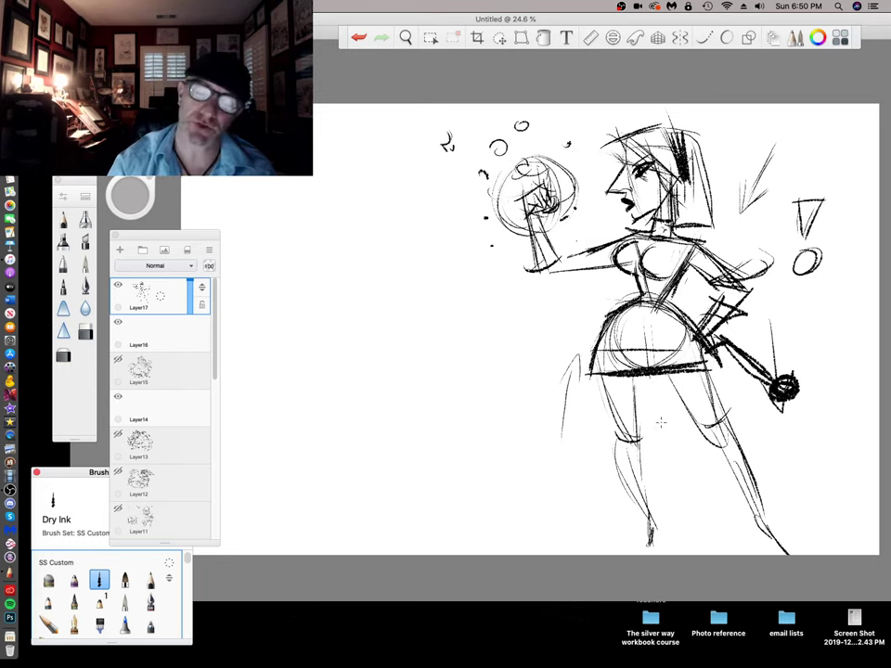
# Darken the first leg's contours and draw a fishnet pattern across its thigh
pyautogui.moveTo(636, 376); pyautogui.dragTo(629, 494)
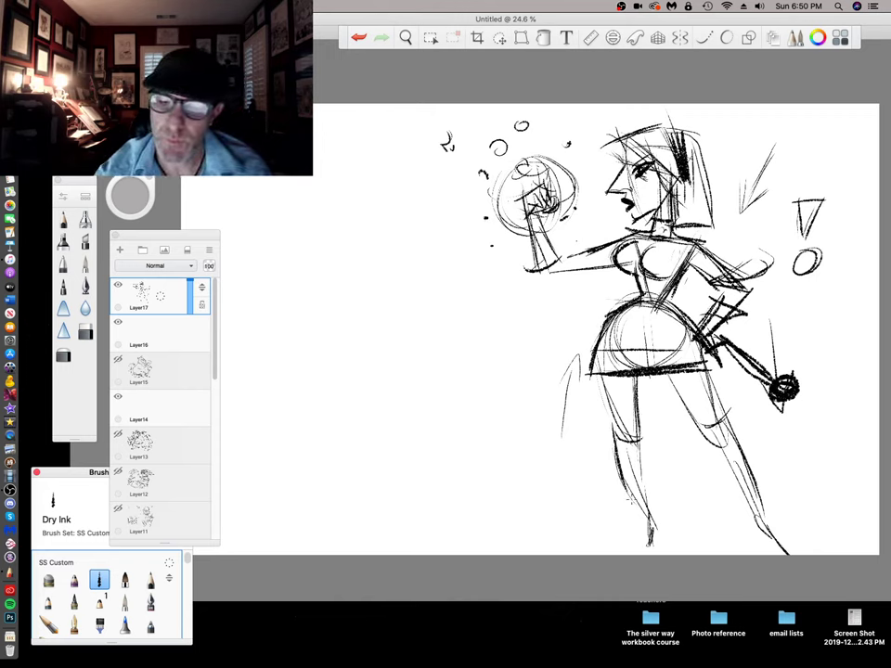
pyautogui.moveTo(613, 429); pyautogui.dragTo(640, 509)
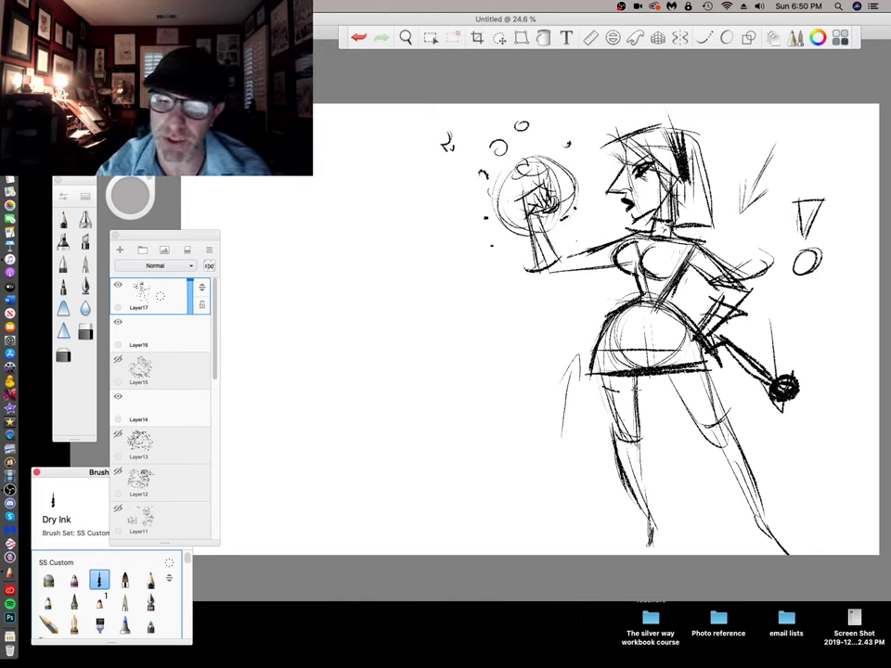
pyautogui.moveTo(627, 386)
pyautogui.mouseDown()
pyautogui.moveTo(633, 438)
pyautogui.moveTo(625, 391)
pyautogui.moveTo(638, 408)
pyautogui.mouseUp()
pyautogui.moveTo(612, 414); pyautogui.dragTo(637, 417)
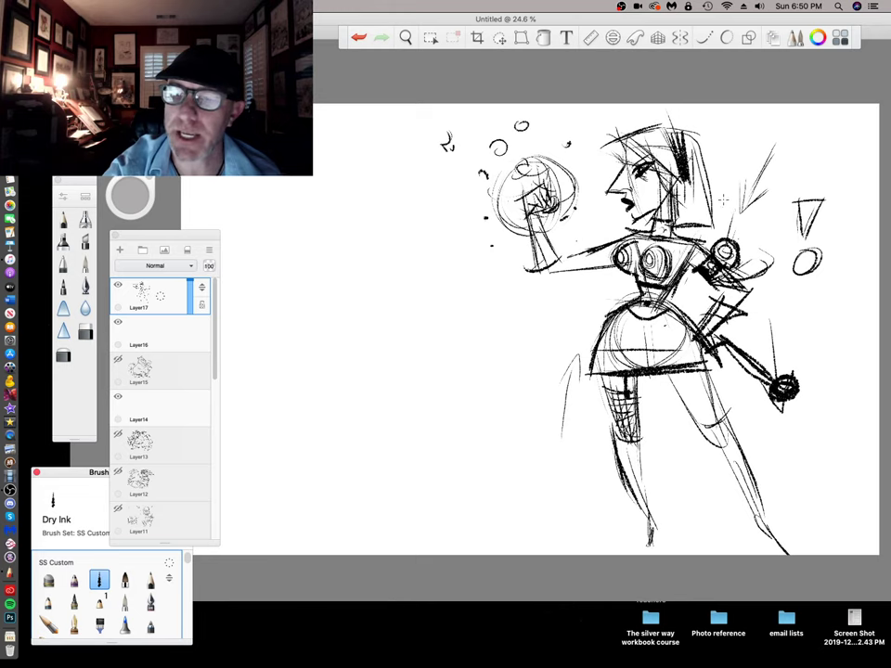
# Draw a tilted cylindrical robot head with a round eye lens behind the woman's head
pyautogui.moveTo(725, 212); pyautogui.dragTo(772, 184)
pyautogui.moveTo(735, 149)
pyautogui.mouseDown()
pyautogui.moveTo(757, 188)
pyautogui.moveTo(805, 106)
pyautogui.moveTo(819, 158)
pyautogui.mouseUp()
pyautogui.moveTo(788, 115)
pyautogui.mouseDown()
pyautogui.moveTo(779, 123)
pyautogui.moveTo(797, 112)
pyautogui.moveTo(797, 168)
pyautogui.mouseUp()
pyautogui.moveTo(742, 163); pyautogui.dragTo(821, 167)
pyautogui.moveTo(805, 130); pyautogui.dragTo(805, 139)
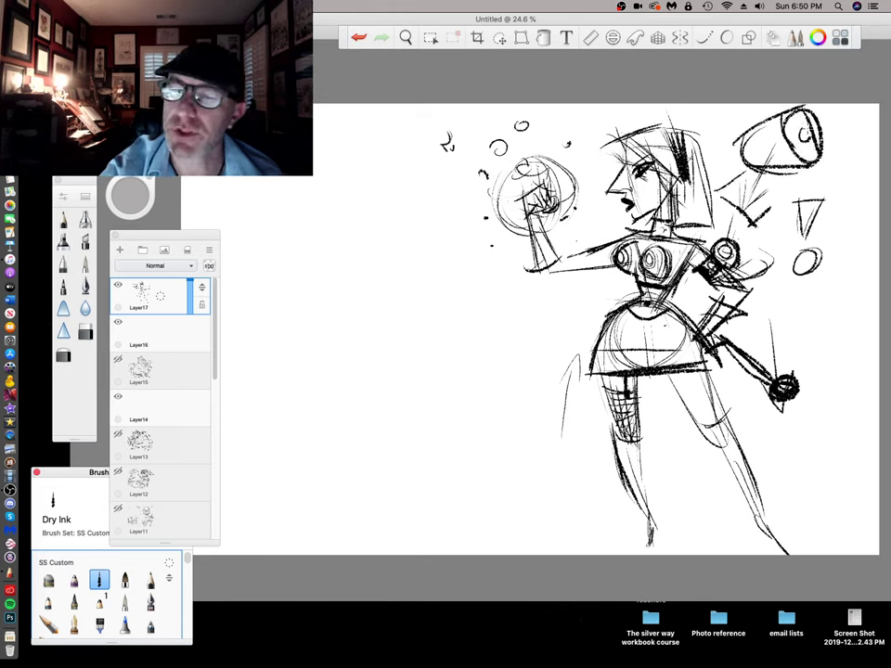
# Add an antenna and side panel to the robot head and link it to her shoulder with a jointed neck
pyautogui.moveTo(750, 128); pyautogui.dragTo(740, 114)
pyautogui.moveTo(739, 113)
pyautogui.mouseDown()
pyautogui.moveTo(767, 135)
pyautogui.moveTo(753, 159)
pyautogui.mouseUp()
pyautogui.moveTo(751, 141)
pyautogui.mouseDown()
pyautogui.moveTo(771, 152)
pyautogui.moveTo(767, 143)
pyautogui.moveTo(770, 194)
pyautogui.moveTo(734, 206)
pyautogui.moveTo(758, 195)
pyautogui.mouseUp()
pyautogui.moveTo(755, 200)
pyautogui.mouseDown()
pyautogui.moveTo(766, 219)
pyautogui.moveTo(750, 222)
pyautogui.mouseUp()
pyautogui.moveTo(763, 213); pyautogui.dragTo(738, 225)
pyautogui.moveTo(764, 189)
pyautogui.mouseDown()
pyautogui.moveTo(727, 203)
pyautogui.moveTo(737, 218)
pyautogui.mouseUp()
pyautogui.moveTo(734, 194); pyautogui.dragTo(724, 231)
pyautogui.moveTo(742, 219); pyautogui.dragTo(730, 245)
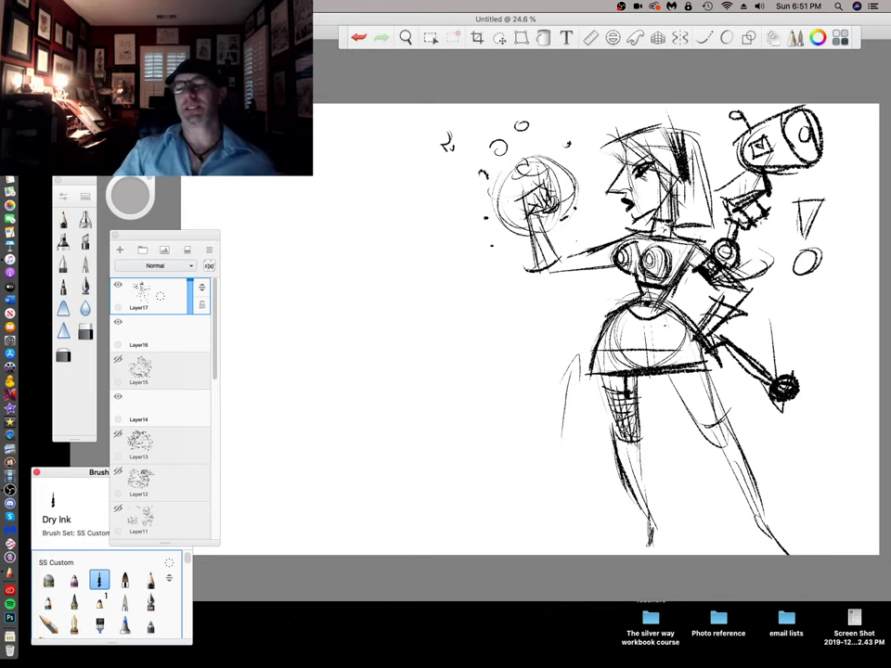
# Outline the second leg's thigh and cover it with a crosshatched fishnet pattern
pyautogui.moveTo(705, 367); pyautogui.dragTo(716, 409)
pyautogui.moveTo(668, 375); pyautogui.dragTo(712, 438)
pyautogui.moveTo(675, 393); pyautogui.dragTo(717, 445)
pyautogui.moveTo(719, 401); pyautogui.dragTo(731, 439)
pyautogui.moveTo(536, 334)
pyautogui.mouseDown()
pyautogui.moveTo(568, 387)
pyautogui.moveTo(569, 369)
pyautogui.mouseUp()
pyautogui.moveTo(560, 341); pyautogui.dragTo(574, 395)
pyautogui.moveTo(679, 377); pyautogui.dragTo(691, 401)
pyautogui.moveTo(672, 386)
pyautogui.mouseDown()
pyautogui.moveTo(715, 375)
pyautogui.moveTo(704, 427)
pyautogui.mouseUp()
pyautogui.moveTo(692, 385)
pyautogui.mouseDown()
pyautogui.moveTo(709, 428)
pyautogui.moveTo(717, 424)
pyautogui.mouseUp()
pyautogui.moveTo(681, 397)
pyautogui.mouseDown()
pyautogui.moveTo(720, 387)
pyautogui.moveTo(721, 399)
pyautogui.mouseUp()
pyautogui.moveTo(698, 422)
pyautogui.mouseDown()
pyautogui.moveTo(723, 409)
pyautogui.moveTo(677, 412)
pyautogui.mouseUp()
pyautogui.moveTo(702, 383); pyautogui.dragTo(694, 413)
# Darken the second leg's outline down to the foot and shape high-heeled shoes on both feet
pyautogui.moveTo(710, 396)
pyautogui.mouseDown()
pyautogui.moveTo(696, 420)
pyautogui.moveTo(760, 500)
pyautogui.moveTo(754, 535)
pyautogui.moveTo(788, 554)
pyautogui.mouseUp()
pyautogui.moveTo(653, 512)
pyautogui.mouseDown()
pyautogui.moveTo(660, 525)
pyautogui.moveTo(646, 553)
pyautogui.moveTo(662, 535)
pyautogui.mouseUp()
pyautogui.moveTo(655, 510); pyautogui.dragTo(649, 521)
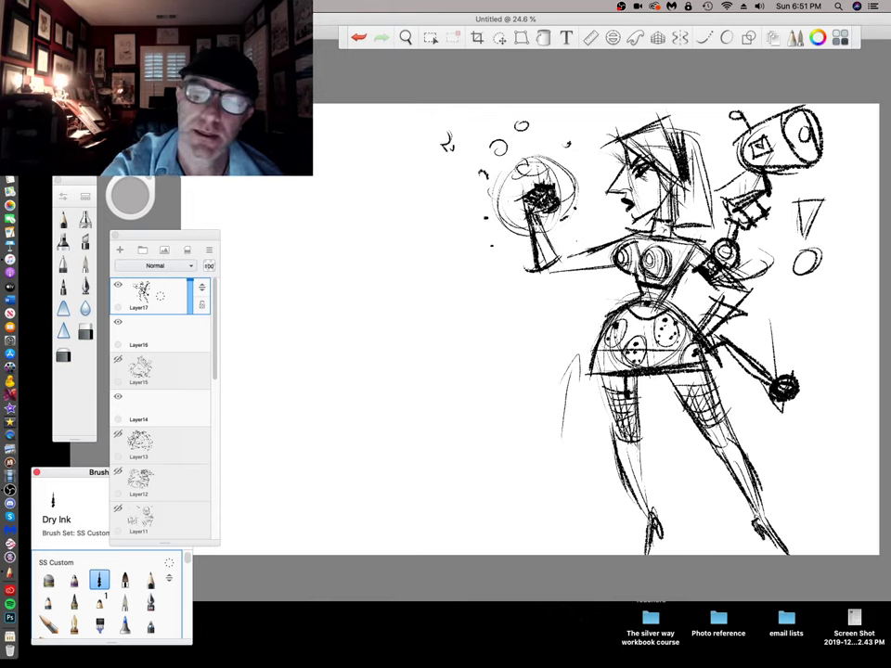
# Fill the raised forearm's glove and the long hair behind the face with solid black
pyautogui.moveTo(538, 234); pyautogui.dragTo(531, 255)
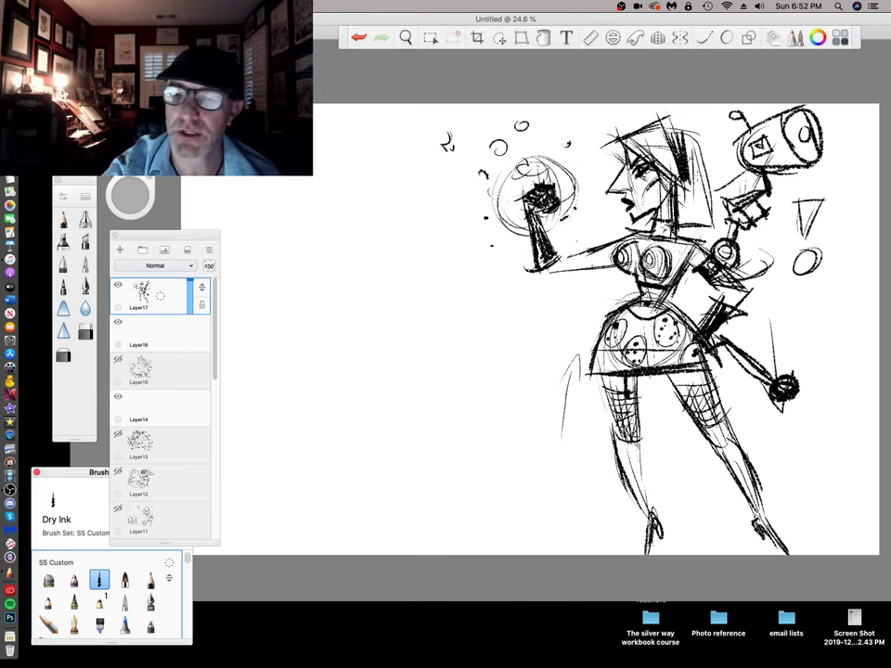
pyautogui.moveTo(691, 186); pyautogui.dragTo(689, 239)
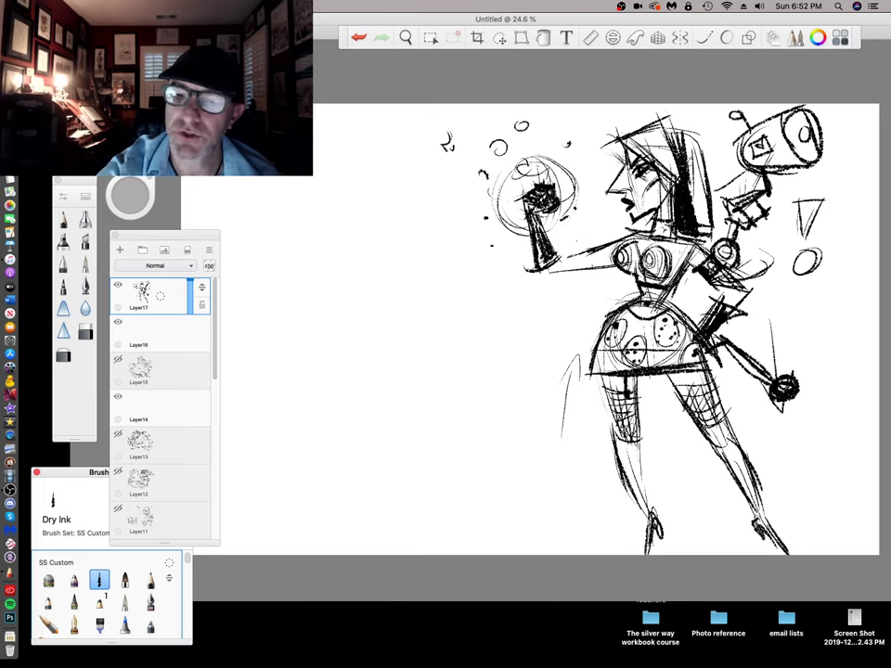
pyautogui.moveTo(691, 147)
pyautogui.mouseDown()
pyautogui.moveTo(687, 218)
pyautogui.moveTo(696, 239)
pyautogui.mouseUp()
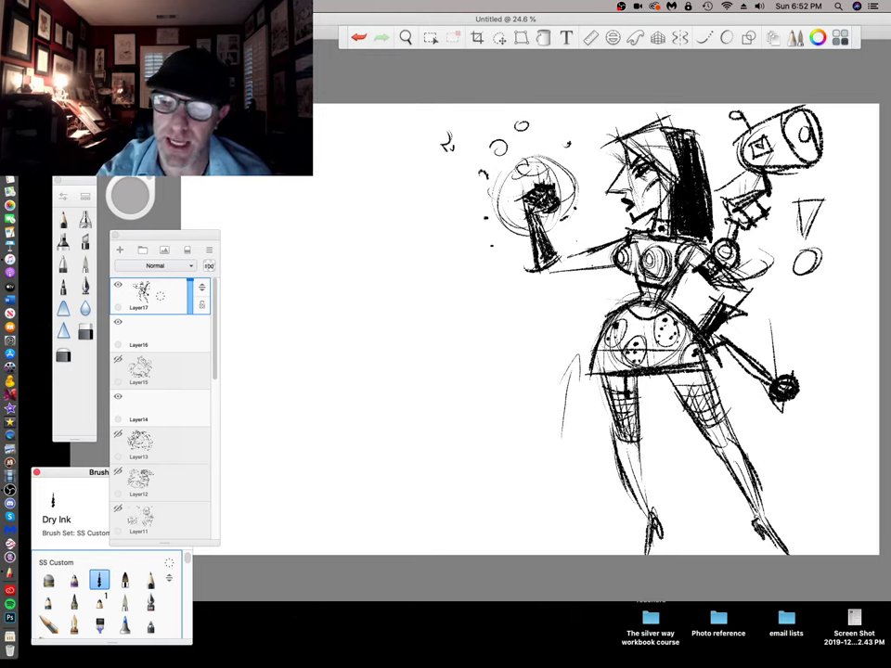
# Shade both lower legs with dense black strokes as tall boots
pyautogui.moveTo(721, 445); pyautogui.dragTo(753, 485)
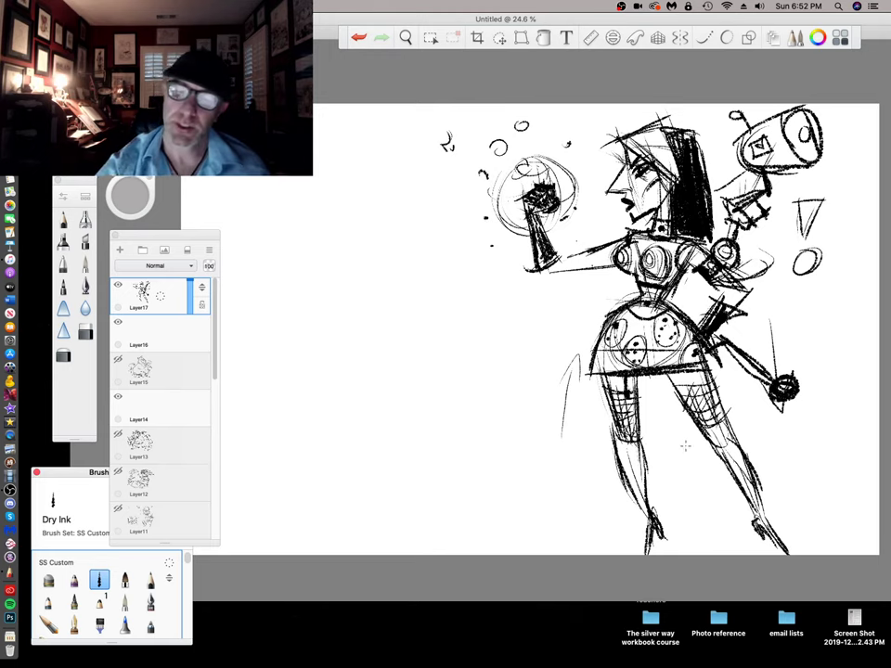
pyautogui.moveTo(617, 442)
pyautogui.mouseDown()
pyautogui.moveTo(638, 449)
pyautogui.moveTo(629, 467)
pyautogui.mouseUp()
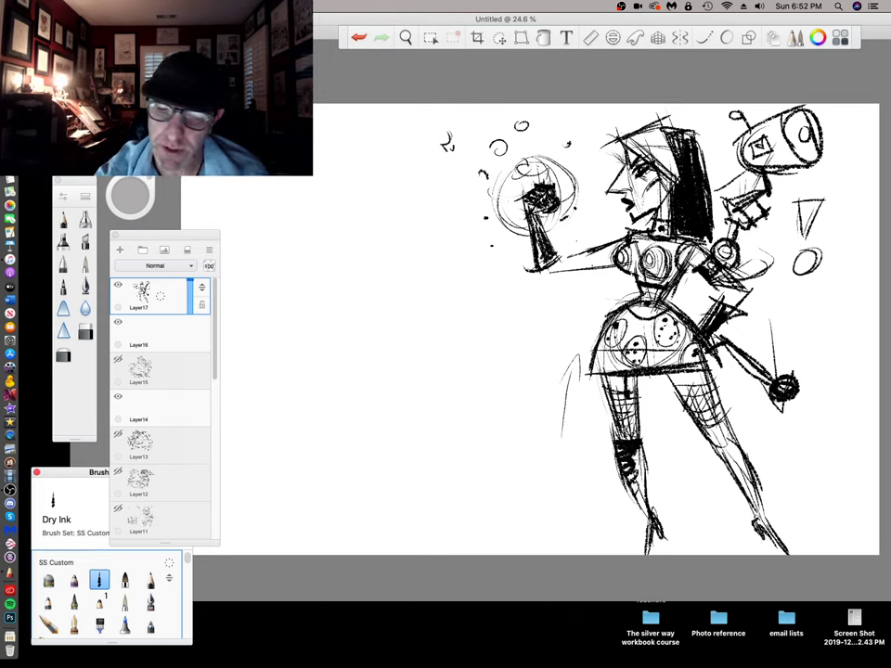
pyautogui.moveTo(712, 428)
pyautogui.mouseDown()
pyautogui.moveTo(728, 436)
pyautogui.moveTo(762, 520)
pyautogui.mouseUp()
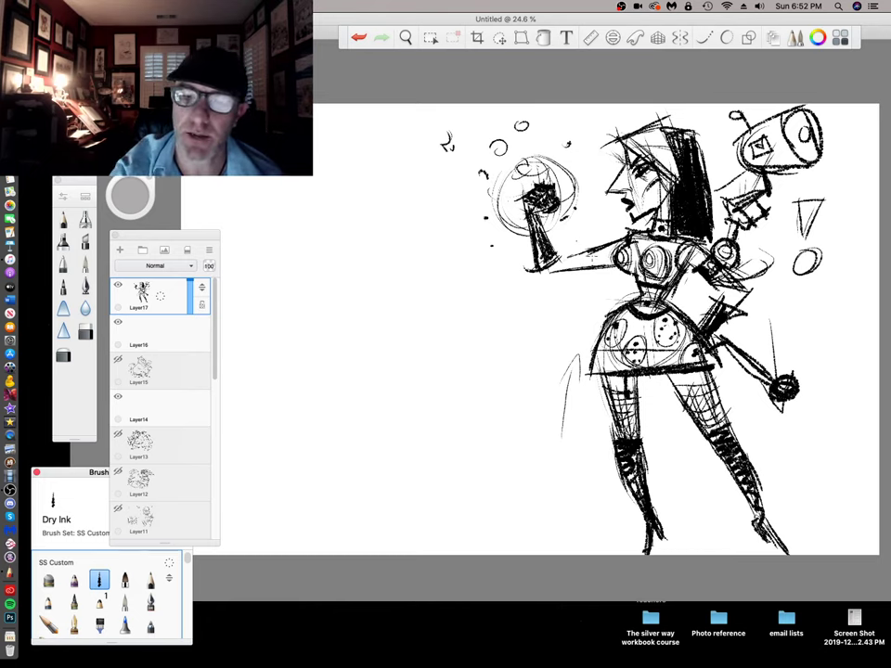
# Darken the orb's outline and scatter small solid dots around it
pyautogui.moveTo(493, 177)
pyautogui.mouseDown()
pyautogui.moveTo(560, 212)
pyautogui.moveTo(521, 146)
pyautogui.moveTo(539, 145)
pyautogui.moveTo(545, 129)
pyautogui.mouseUp()
pyautogui.moveTo(560, 142); pyautogui.dragTo(568, 149)
pyautogui.moveTo(575, 159); pyautogui.dragTo(581, 164)
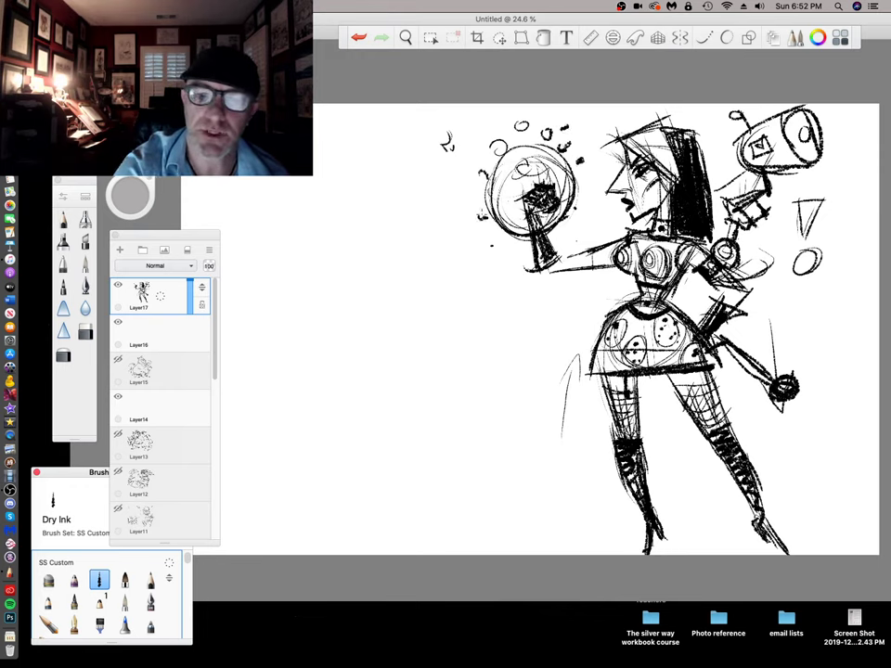
pyautogui.moveTo(471, 193); pyautogui.dragTo(475, 199)
pyautogui.moveTo(477, 211); pyautogui.dragTo(481, 219)
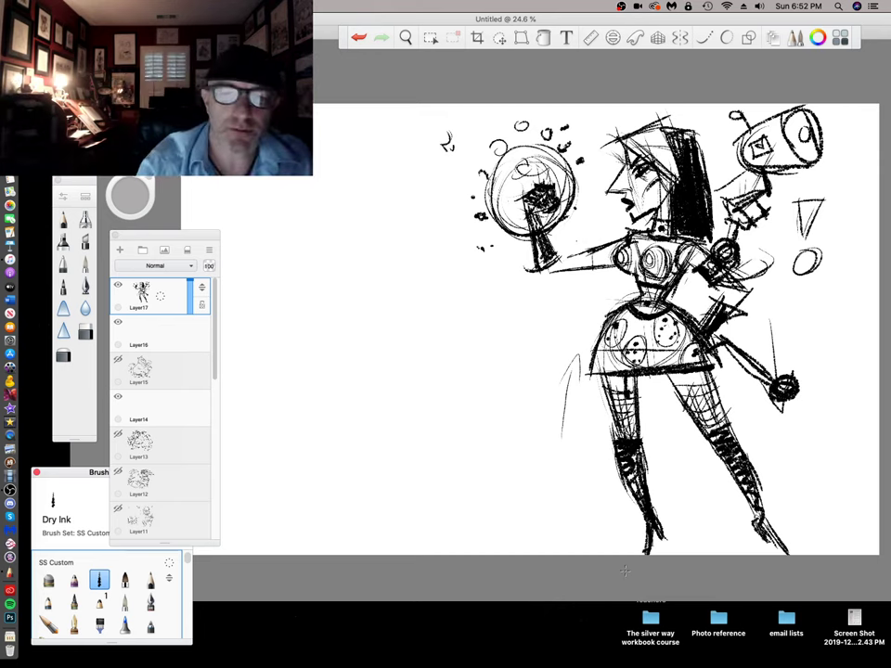
# Sketch a second figure's round head, neck, sloping shoulders and upper arms in the empty area beside the orb
pyautogui.moveTo(320, 139)
pyautogui.mouseDown()
pyautogui.moveTo(362, 140)
pyautogui.moveTo(336, 191)
pyautogui.moveTo(317, 148)
pyautogui.moveTo(366, 132)
pyautogui.moveTo(381, 172)
pyautogui.moveTo(320, 181)
pyautogui.moveTo(357, 130)
pyautogui.mouseUp()
pyautogui.moveTo(362, 191)
pyautogui.mouseDown()
pyautogui.moveTo(435, 255)
pyautogui.moveTo(433, 266)
pyautogui.mouseUp()
pyautogui.moveTo(338, 206)
pyautogui.mouseDown()
pyautogui.moveTo(316, 247)
pyautogui.moveTo(358, 305)
pyautogui.mouseUp()
pyautogui.moveTo(304, 266); pyautogui.dragTo(347, 315)
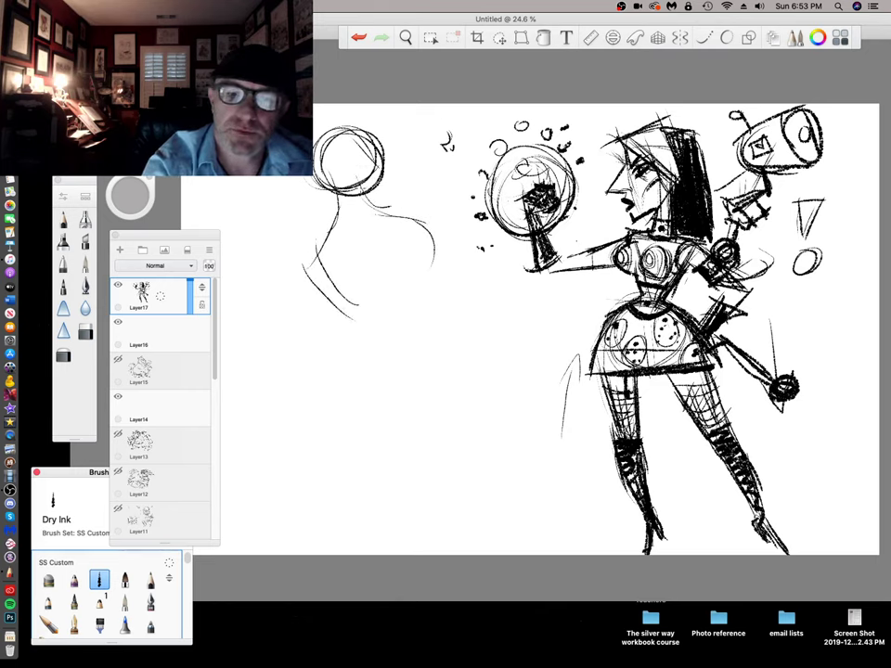
# Outline the second figure's torso, narrowing at the waist and swelling into wide, heavy hips and thighs
pyautogui.moveTo(366, 195)
pyautogui.mouseDown()
pyautogui.moveTo(422, 232)
pyautogui.moveTo(427, 320)
pyautogui.mouseUp()
pyautogui.moveTo(336, 279)
pyautogui.mouseDown()
pyautogui.moveTo(313, 350)
pyautogui.moveTo(336, 401)
pyautogui.mouseUp()
pyautogui.moveTo(317, 356); pyautogui.dragTo(358, 430)
pyautogui.moveTo(429, 298)
pyautogui.mouseDown()
pyautogui.moveTo(464, 348)
pyautogui.moveTo(466, 420)
pyautogui.mouseUp()
pyautogui.moveTo(462, 376); pyautogui.dragTo(424, 475)
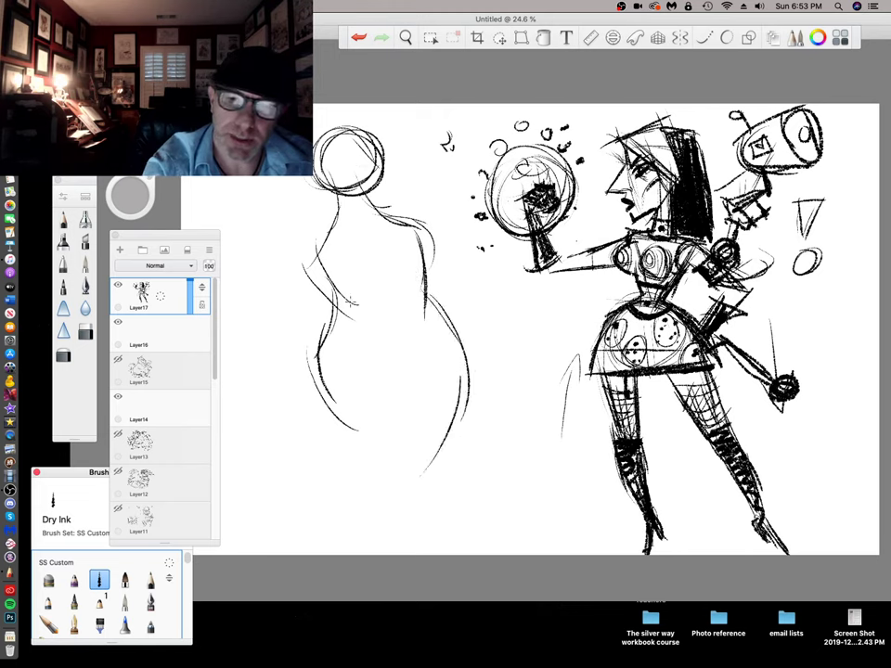
pyautogui.moveTo(331, 338); pyautogui.dragTo(354, 440)
pyautogui.moveTo(305, 351)
pyautogui.mouseDown()
pyautogui.moveTo(315, 427)
pyautogui.moveTo(353, 482)
pyautogui.mouseUp()
pyautogui.moveTo(447, 330); pyautogui.dragTo(417, 484)
pyautogui.moveTo(466, 401); pyautogui.dragTo(426, 481)
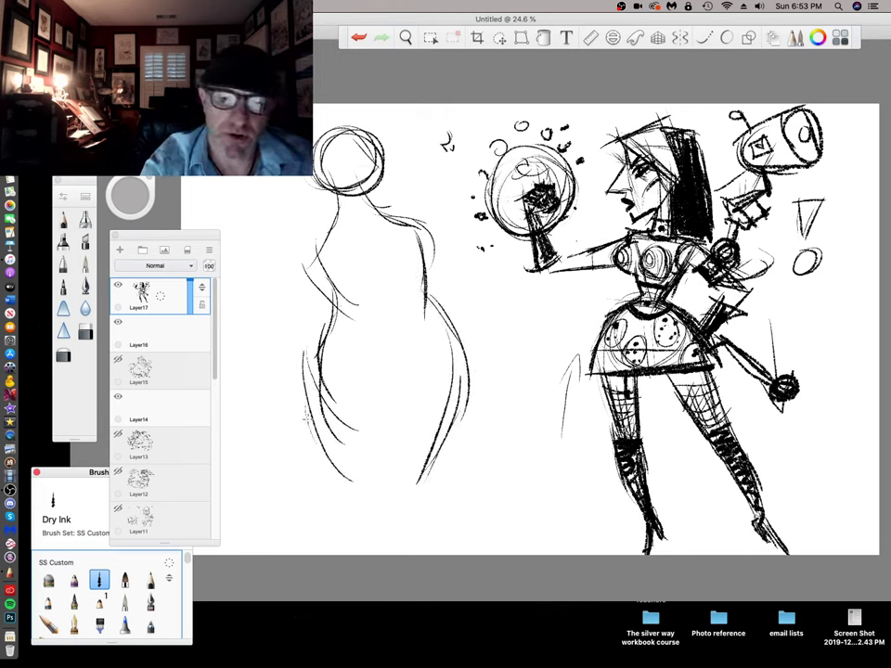
# Taper the second figure's legs down to small feet and add a curved centre line through the body
pyautogui.moveTo(320, 436); pyautogui.dragTo(351, 520)
pyautogui.moveTo(332, 469); pyautogui.dragTo(357, 539)
pyautogui.moveTo(385, 455)
pyautogui.mouseDown()
pyautogui.moveTo(353, 534)
pyautogui.moveTo(406, 398)
pyautogui.mouseUp()
pyautogui.moveTo(375, 520); pyautogui.dragTo(403, 372)
pyautogui.moveTo(452, 308); pyautogui.dragTo(425, 519)
pyautogui.moveTo(393, 436); pyautogui.dragTo(410, 519)
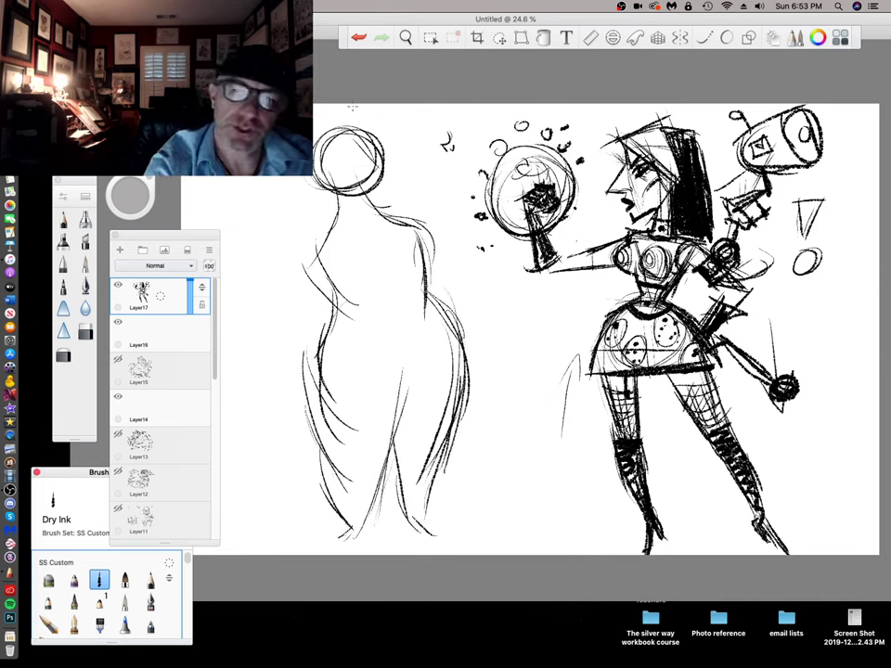
pyautogui.moveTo(349, 130); pyautogui.dragTo(403, 464)
pyautogui.moveTo(360, 179); pyautogui.dragTo(405, 427)
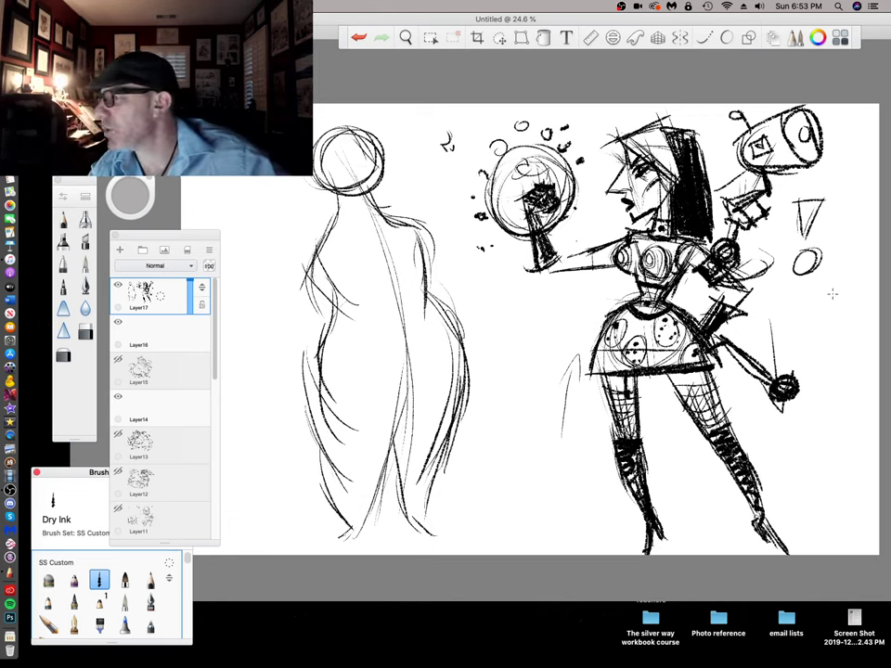
pyautogui.press('super+Tab')
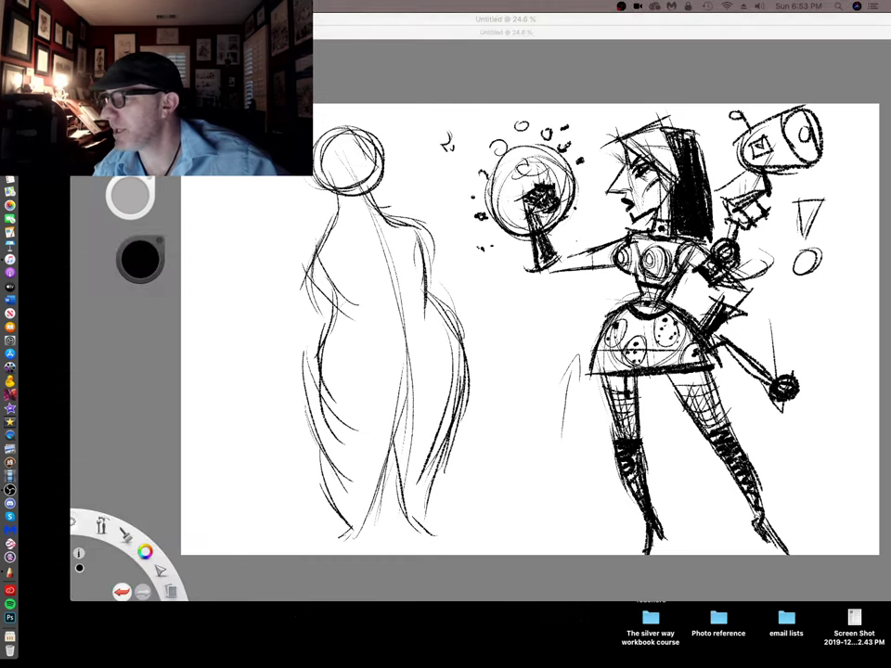
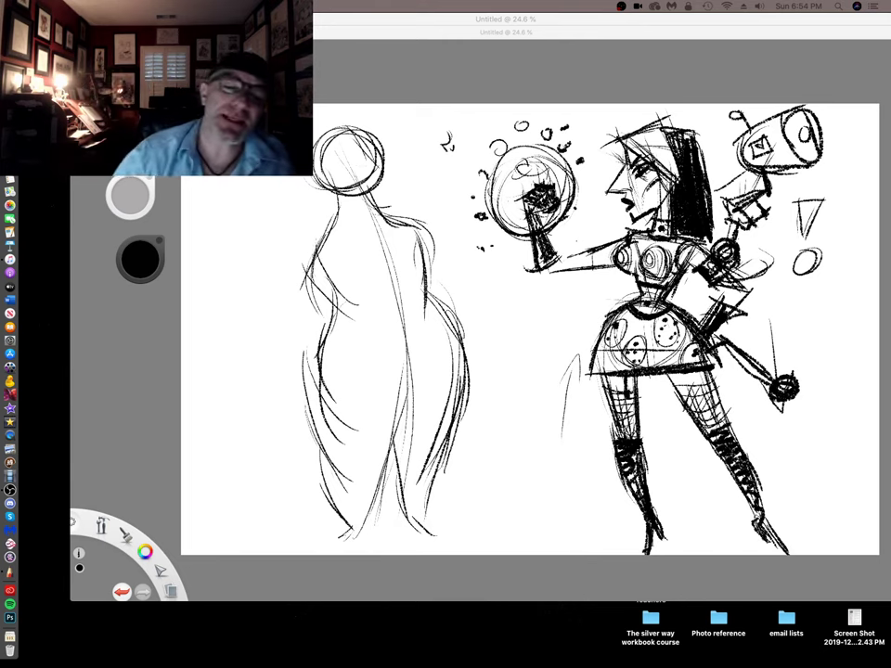
pyautogui.press('Tab')
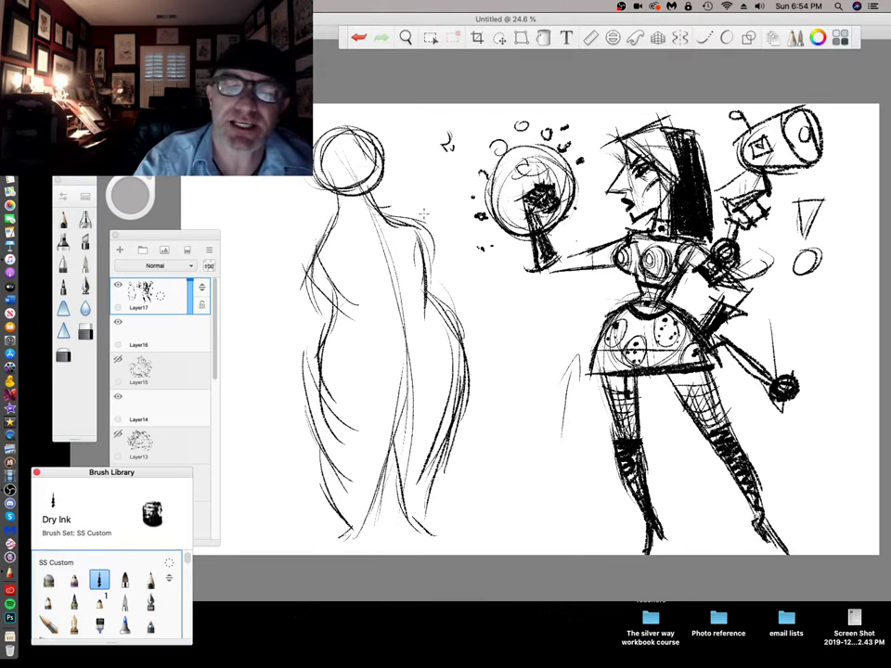
# Draw a tilted rectangular notepad in front of the stout figure's torso, with scribbled writing lines on it
pyautogui.moveTo(578, 287); pyautogui.dragTo(528, 292)
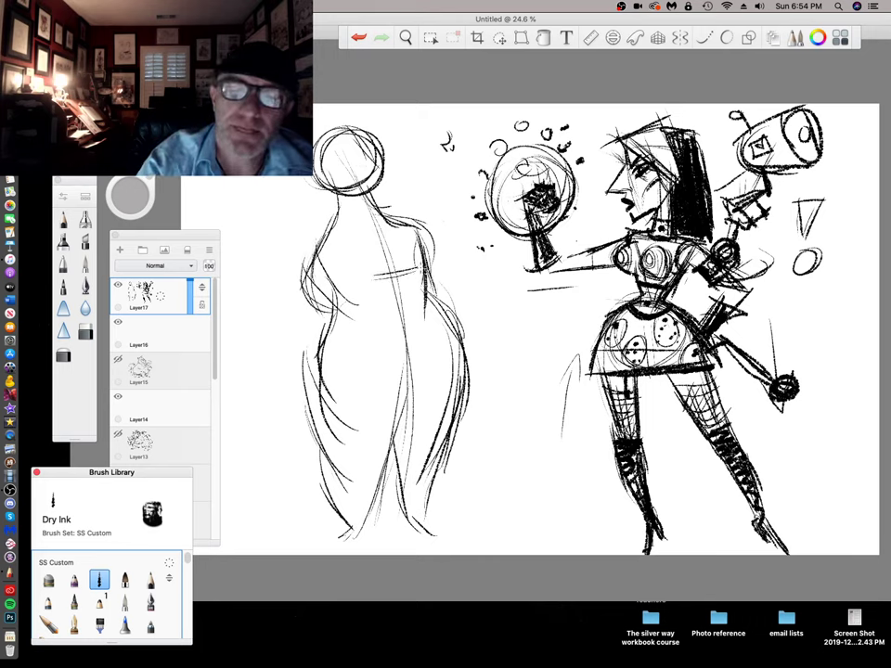
pyautogui.moveTo(375, 276); pyautogui.dragTo(383, 341)
pyautogui.moveTo(406, 270); pyautogui.dragTo(418, 331)
pyautogui.moveTo(378, 345)
pyautogui.mouseDown()
pyautogui.moveTo(420, 339)
pyautogui.moveTo(407, 341)
pyautogui.mouseUp()
pyautogui.moveTo(376, 270)
pyautogui.mouseDown()
pyautogui.moveTo(384, 344)
pyautogui.moveTo(414, 271)
pyautogui.mouseUp()
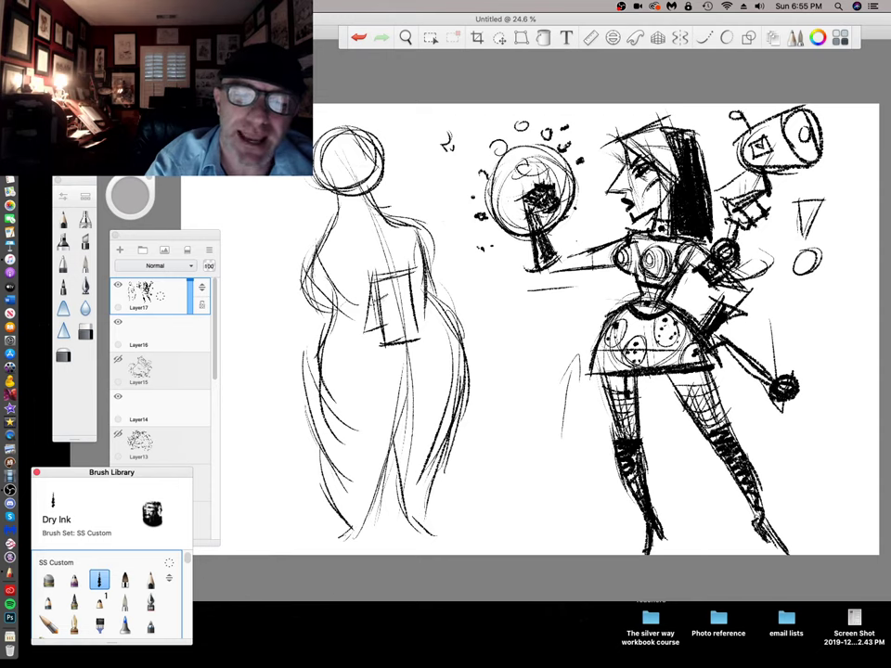
pyautogui.moveTo(375, 298)
pyautogui.mouseDown()
pyautogui.moveTo(374, 321)
pyautogui.moveTo(398, 296)
pyautogui.moveTo(396, 339)
pyautogui.moveTo(399, 296)
pyautogui.moveTo(408, 293)
pyautogui.moveTo(403, 302)
pyautogui.mouseUp()
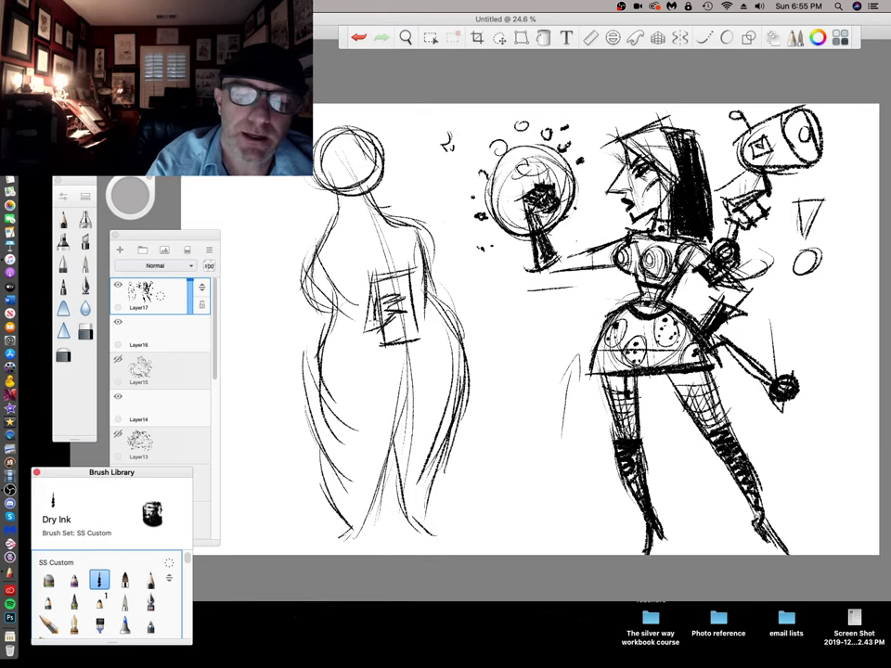
# Draw the stout figure's bent forearm and hand reaching across the waist to hold the notepad
pyautogui.moveTo(340, 307)
pyautogui.mouseDown()
pyautogui.moveTo(375, 310)
pyautogui.moveTo(360, 309)
pyautogui.mouseUp()
pyautogui.moveTo(315, 262); pyautogui.dragTo(308, 337)
pyautogui.moveTo(308, 271)
pyautogui.mouseDown()
pyautogui.moveTo(308, 336)
pyautogui.moveTo(361, 329)
pyautogui.mouseUp()
pyautogui.moveTo(309, 340)
pyautogui.mouseDown()
pyautogui.moveTo(376, 321)
pyautogui.moveTo(344, 336)
pyautogui.mouseUp()
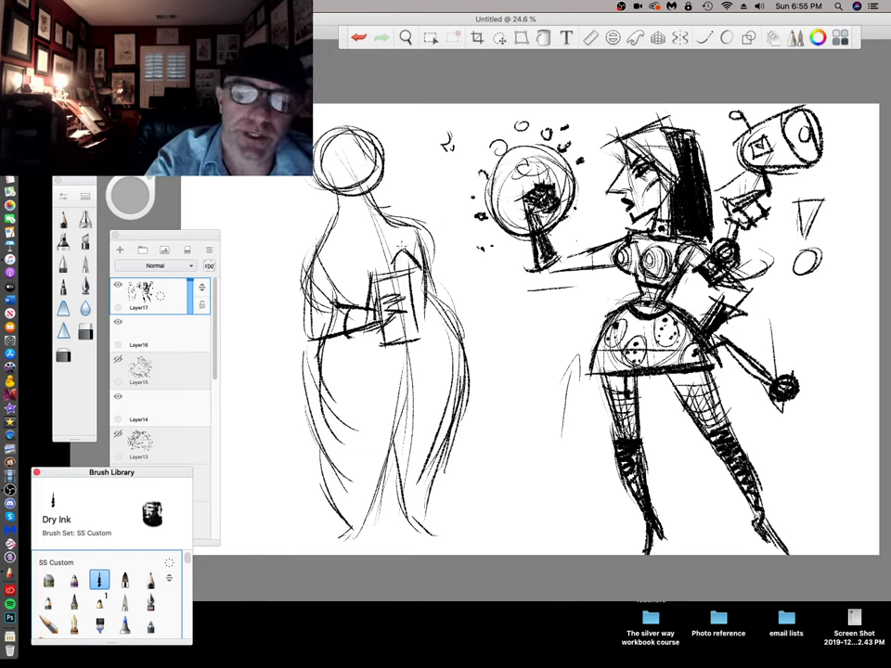
# Draw the stout figure's other arm bent outward at the elbow, with the hand returning to the notepad
pyautogui.moveTo(397, 254)
pyautogui.mouseDown()
pyautogui.moveTo(391, 277)
pyautogui.moveTo(438, 270)
pyautogui.moveTo(455, 298)
pyautogui.mouseUp()
pyautogui.moveTo(411, 221); pyautogui.dragTo(467, 270)
pyautogui.moveTo(425, 237)
pyautogui.mouseDown()
pyautogui.moveTo(474, 278)
pyautogui.moveTo(423, 288)
pyautogui.mouseUp()
pyautogui.moveTo(423, 289)
pyautogui.mouseDown()
pyautogui.moveTo(470, 293)
pyautogui.moveTo(459, 296)
pyautogui.mouseUp()
pyautogui.moveTo(417, 227); pyautogui.dragTo(452, 251)
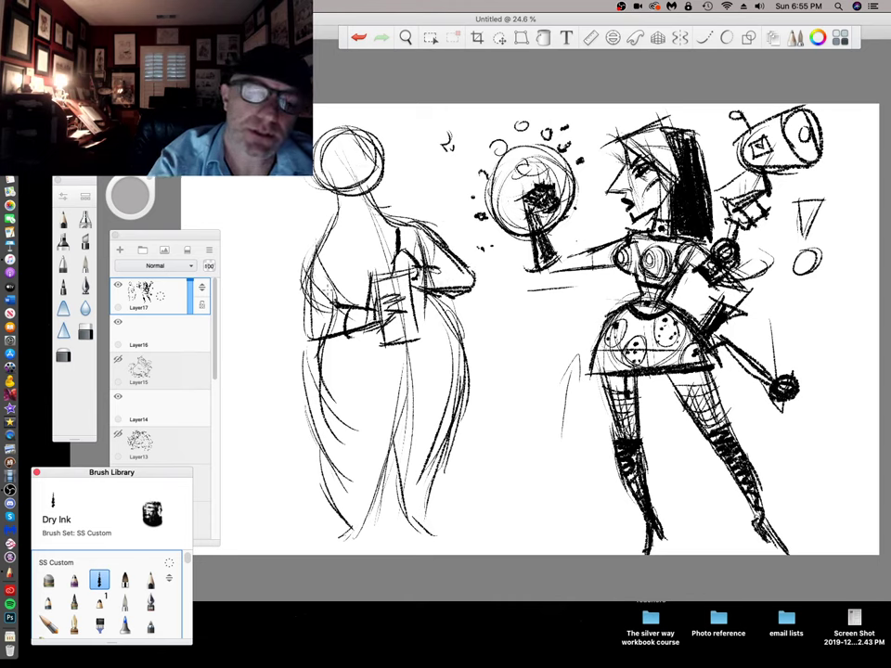
# Darken the stout figure's shoulder and upper arm, detail the face, and add a shirt collar with a tie
pyautogui.moveTo(310, 257); pyautogui.dragTo(306, 327)
pyautogui.moveTo(321, 249)
pyautogui.mouseDown()
pyautogui.moveTo(305, 325)
pyautogui.moveTo(305, 264)
pyautogui.mouseUp()
pyautogui.moveTo(332, 215); pyautogui.dragTo(306, 270)
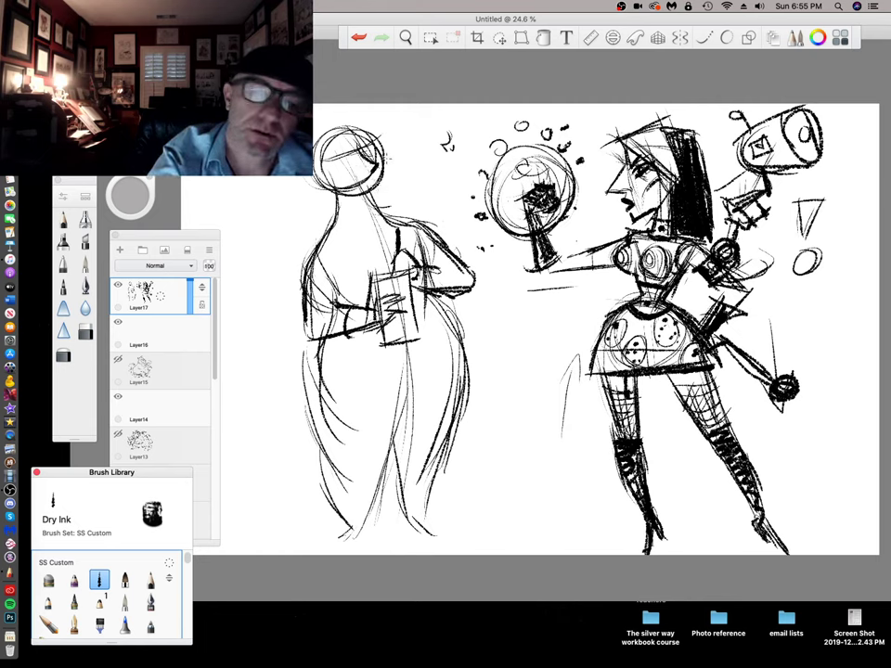
pyautogui.moveTo(346, 183); pyautogui.dragTo(367, 185)
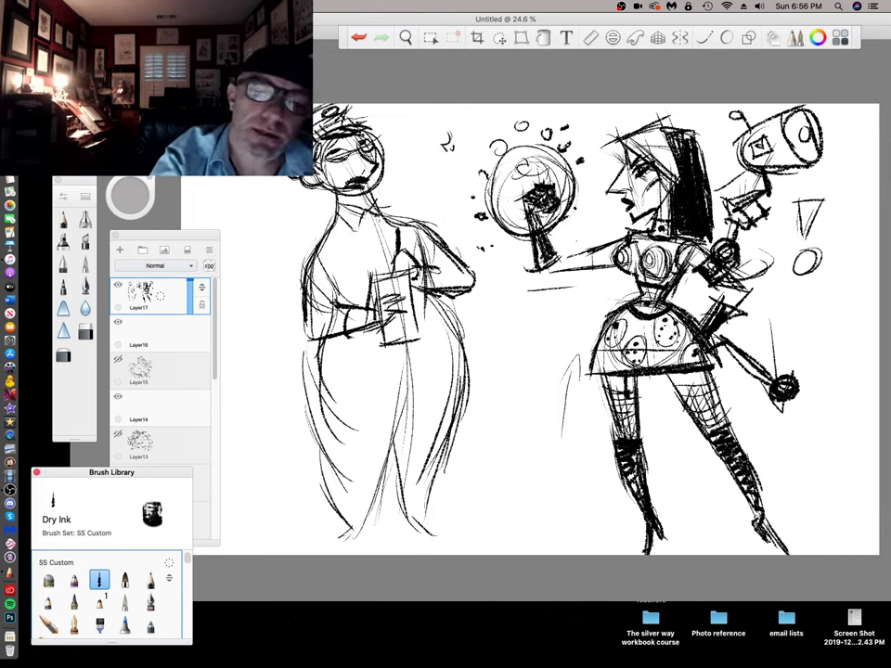
pyautogui.moveTo(375, 212); pyautogui.dragTo(384, 221)
pyautogui.moveTo(371, 212)
pyautogui.mouseDown()
pyautogui.moveTo(360, 224)
pyautogui.moveTo(373, 224)
pyautogui.moveTo(380, 245)
pyautogui.mouseUp()
pyautogui.moveTo(336, 222); pyautogui.dragTo(379, 247)
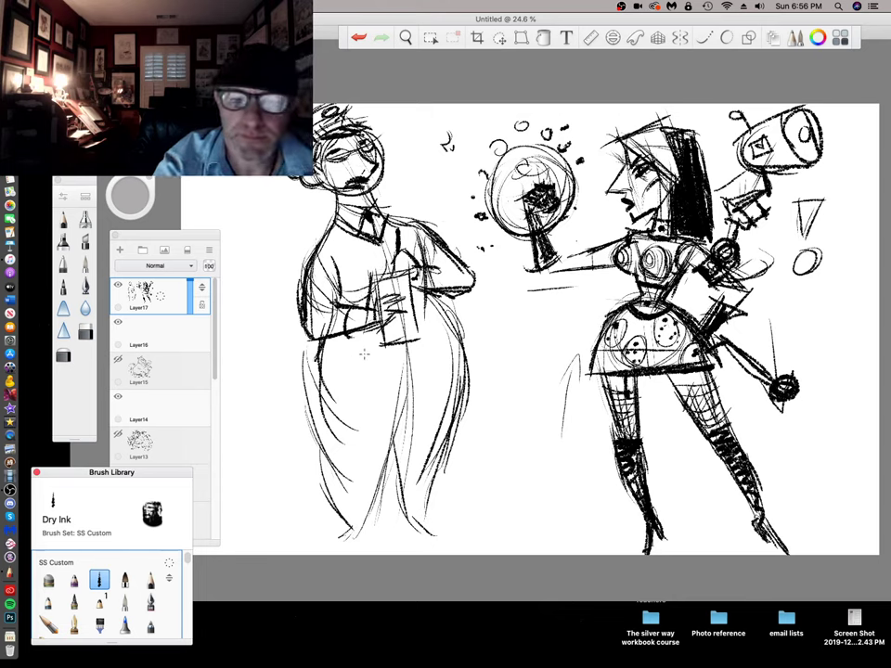
# Draw the waistband and a wide knee-length skirt with a curved hem on the stout figure
pyautogui.moveTo(322, 352)
pyautogui.mouseDown()
pyautogui.moveTo(445, 348)
pyautogui.moveTo(462, 339)
pyautogui.mouseUp()
pyautogui.moveTo(337, 355); pyautogui.dragTo(460, 342)
pyautogui.moveTo(436, 298)
pyautogui.mouseDown()
pyautogui.moveTo(465, 337)
pyautogui.moveTo(455, 347)
pyautogui.moveTo(464, 342)
pyautogui.mouseUp()
pyautogui.moveTo(318, 352); pyautogui.dragTo(321, 414)
pyautogui.moveTo(315, 350); pyautogui.dragTo(323, 426)
pyautogui.moveTo(316, 375)
pyautogui.mouseDown()
pyautogui.moveTo(319, 424)
pyautogui.moveTo(375, 447)
pyautogui.mouseUp()
pyautogui.moveTo(315, 433)
pyautogui.mouseDown()
pyautogui.moveTo(434, 445)
pyautogui.moveTo(471, 438)
pyautogui.mouseUp()
pyautogui.moveTo(457, 323); pyautogui.dragTo(469, 436)
pyautogui.moveTo(465, 340); pyautogui.dragTo(467, 441)
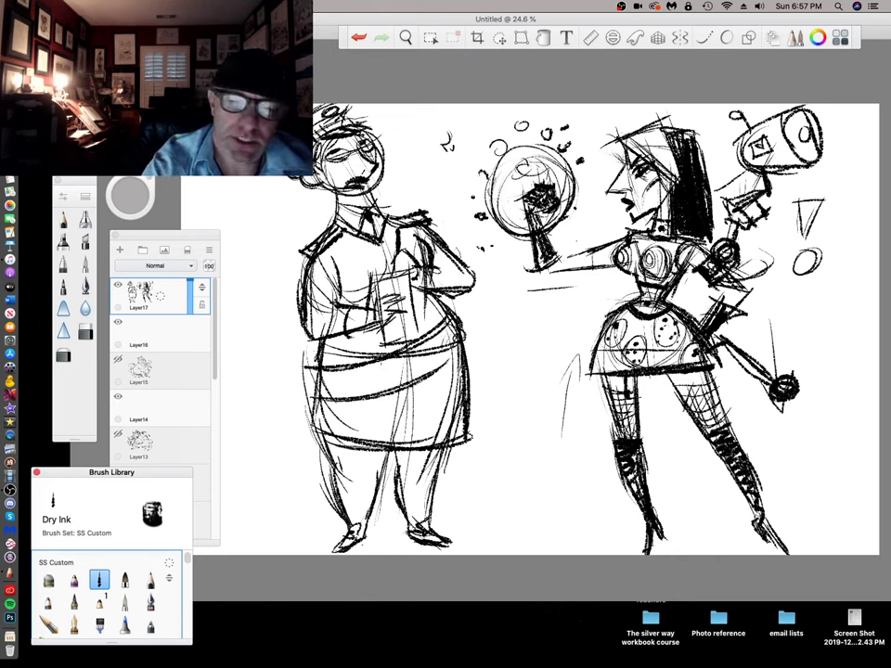
# Divide the stout figure's belt into segments and add a round buckle
pyautogui.moveTo(376, 359); pyautogui.dragTo(383, 395)
pyautogui.moveTo(428, 344)
pyautogui.mouseDown()
pyautogui.moveTo(391, 372)
pyautogui.moveTo(442, 381)
pyautogui.moveTo(409, 373)
pyautogui.mouseUp()
pyautogui.moveTo(381, 362); pyautogui.dragTo(385, 391)
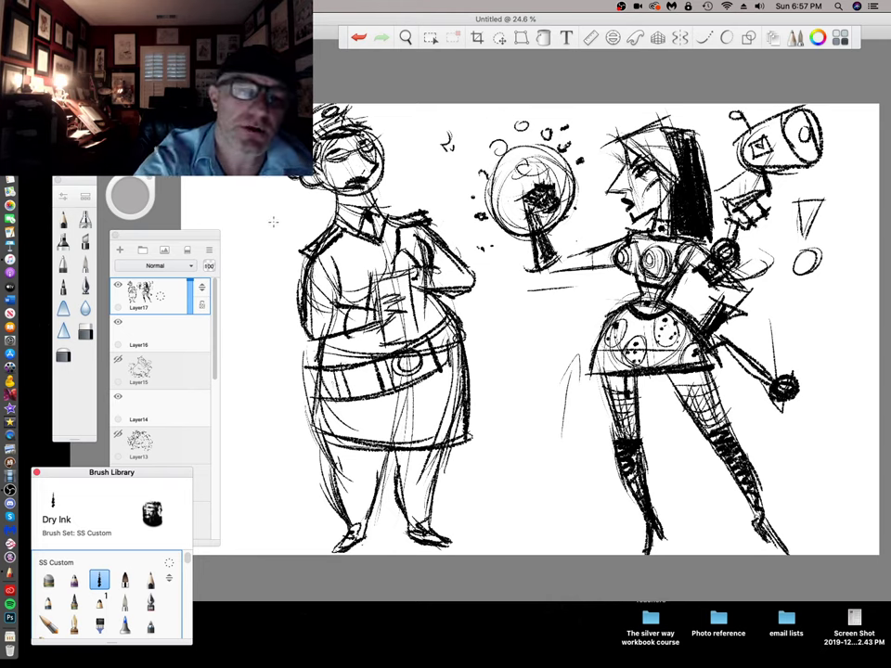
# Draw a large slanted weapon behind the stout figure's shoulder, with a side box and small dots along it
pyautogui.moveTo(232, 176); pyautogui.dragTo(302, 276)
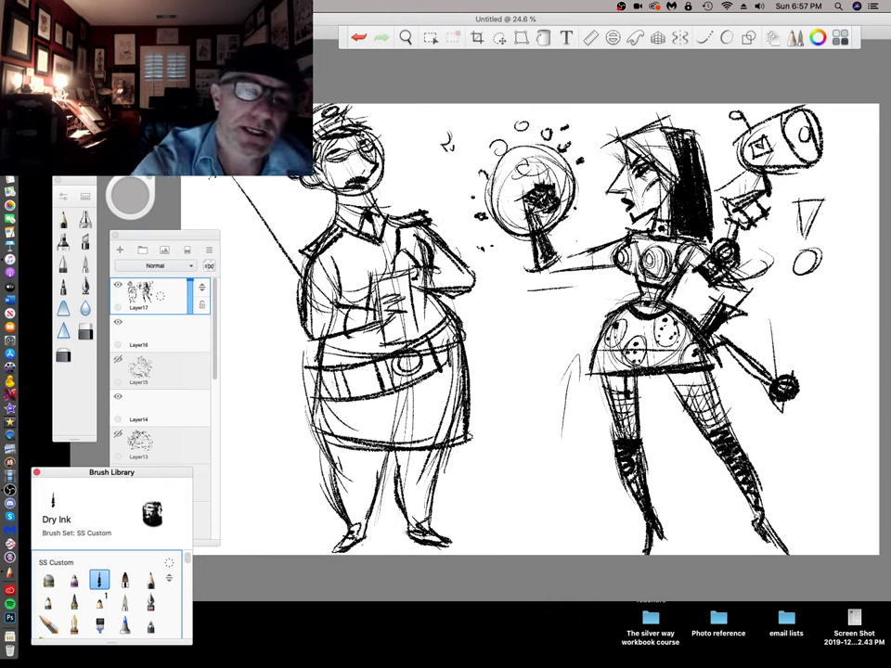
pyautogui.moveTo(250, 204); pyautogui.dragTo(232, 217)
pyautogui.moveTo(232, 218)
pyautogui.mouseDown()
pyautogui.moveTo(278, 281)
pyautogui.moveTo(293, 267)
pyautogui.moveTo(243, 221)
pyautogui.mouseUp()
pyautogui.moveTo(244, 222)
pyautogui.mouseDown()
pyautogui.moveTo(277, 270)
pyautogui.moveTo(292, 262)
pyautogui.mouseUp()
pyautogui.moveTo(232, 177)
pyautogui.mouseDown()
pyautogui.moveTo(278, 242)
pyautogui.moveTo(276, 231)
pyautogui.mouseUp()
pyautogui.moveTo(263, 178); pyautogui.dragTo(293, 232)
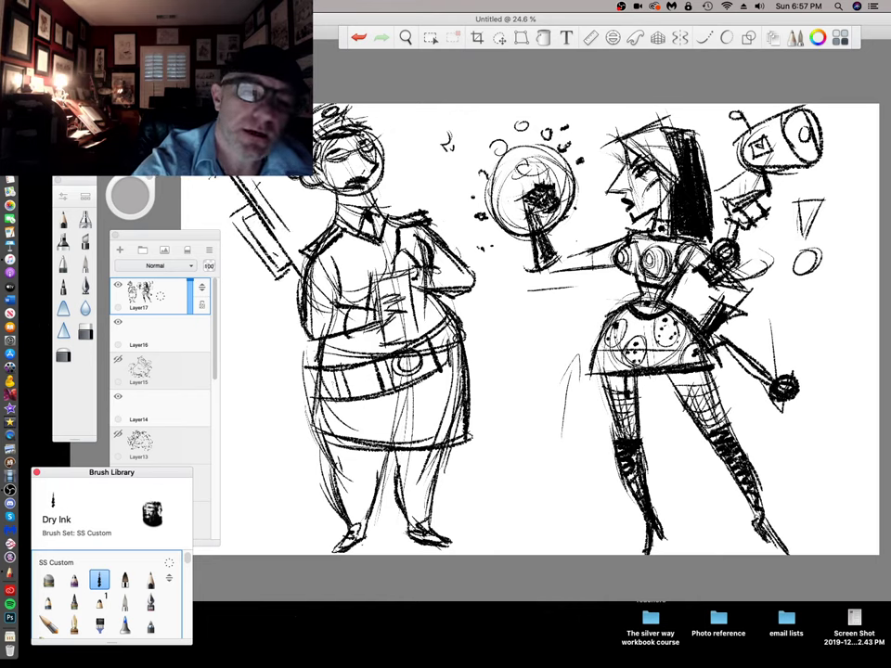
pyautogui.moveTo(289, 187); pyautogui.dragTo(311, 229)
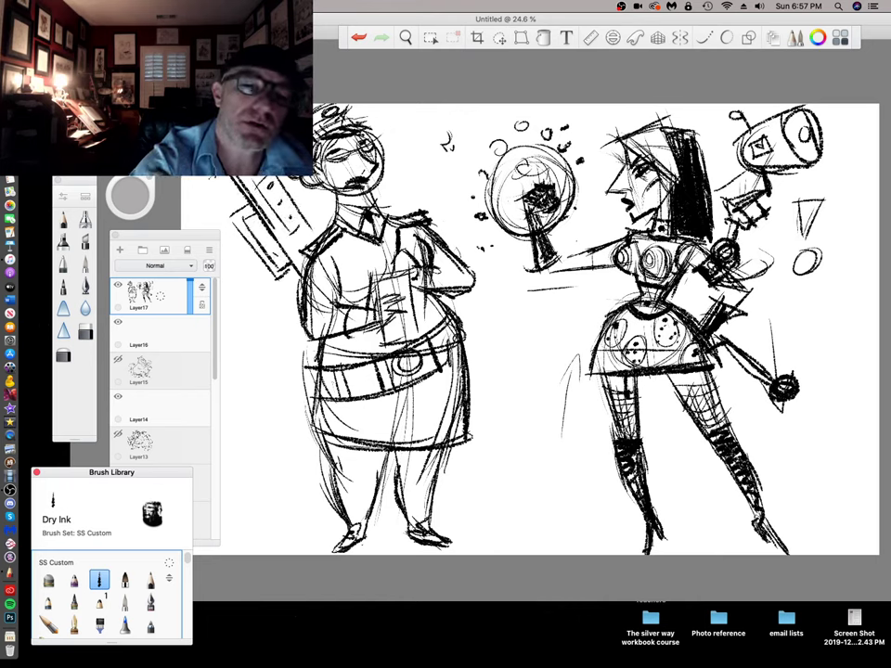
# Add a holster hanging from the stout figure's belt at the hip, with a small fastener on its flap
pyautogui.moveTo(316, 382)
pyautogui.mouseDown()
pyautogui.moveTo(279, 378)
pyautogui.moveTo(284, 425)
pyautogui.mouseUp()
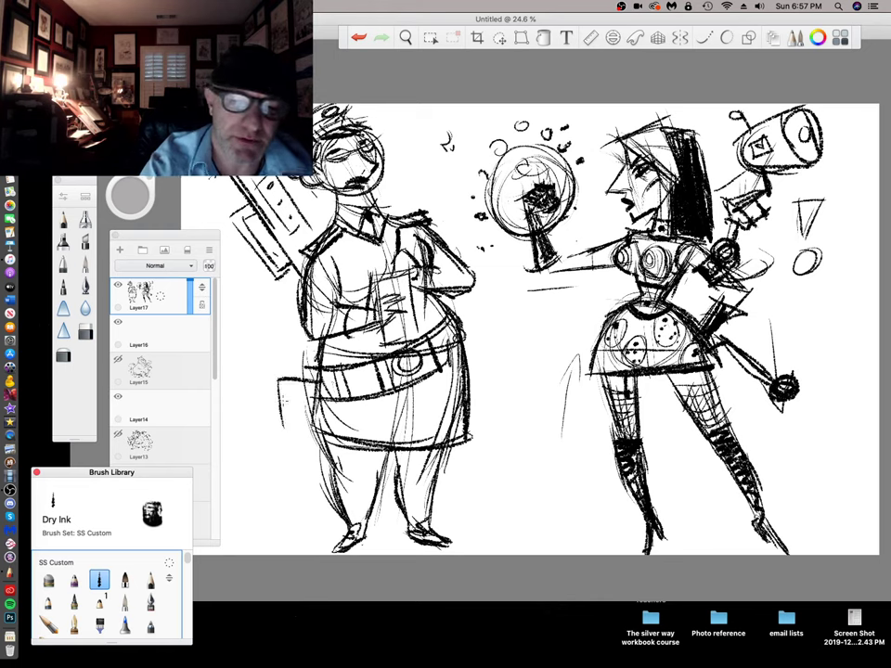
pyautogui.moveTo(318, 382)
pyautogui.mouseDown()
pyautogui.moveTo(295, 423)
pyautogui.moveTo(298, 474)
pyautogui.moveTo(319, 470)
pyautogui.moveTo(321, 451)
pyautogui.mouseUp()
pyautogui.moveTo(289, 399); pyautogui.dragTo(287, 404)
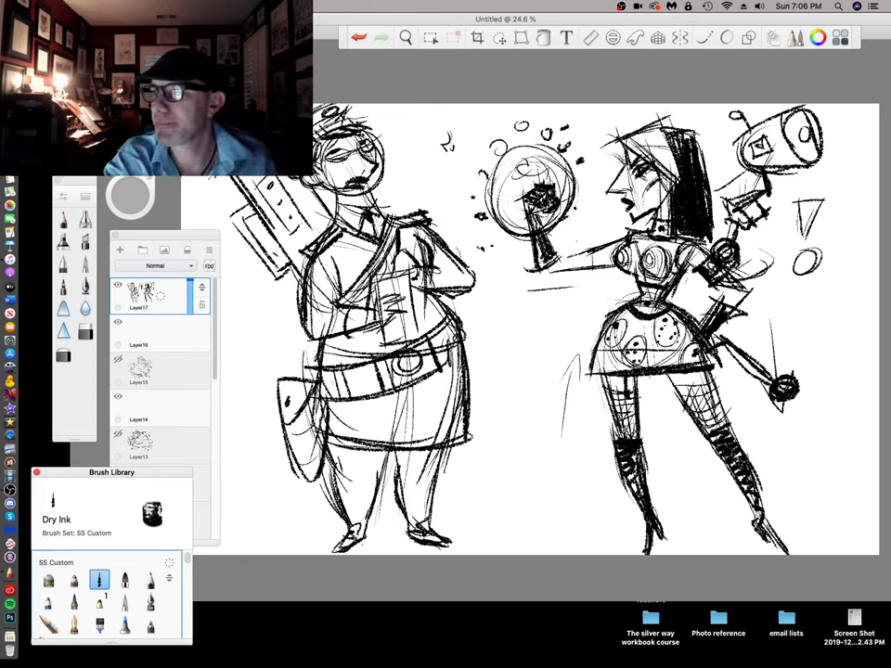
pyautogui.press('Tab')
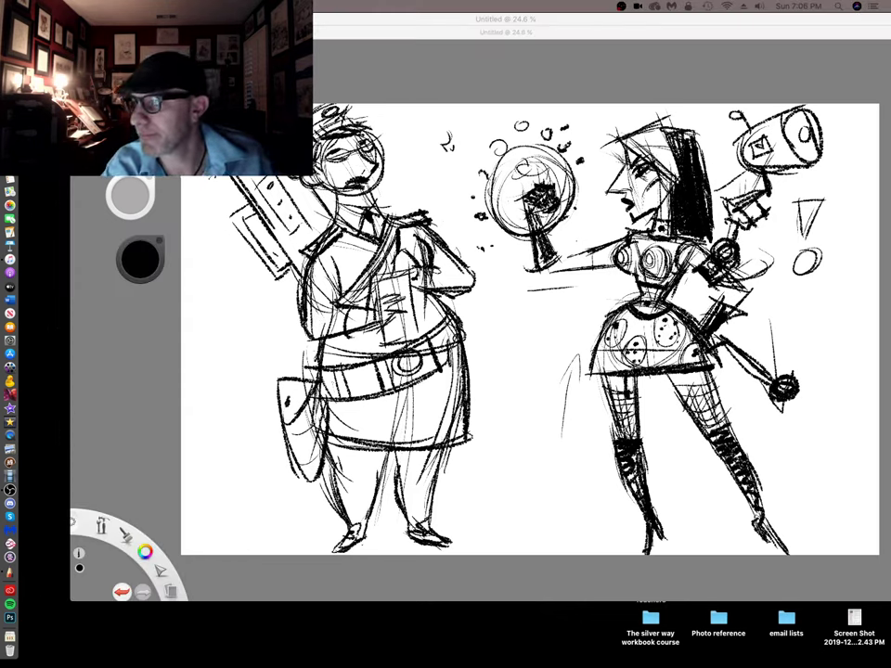